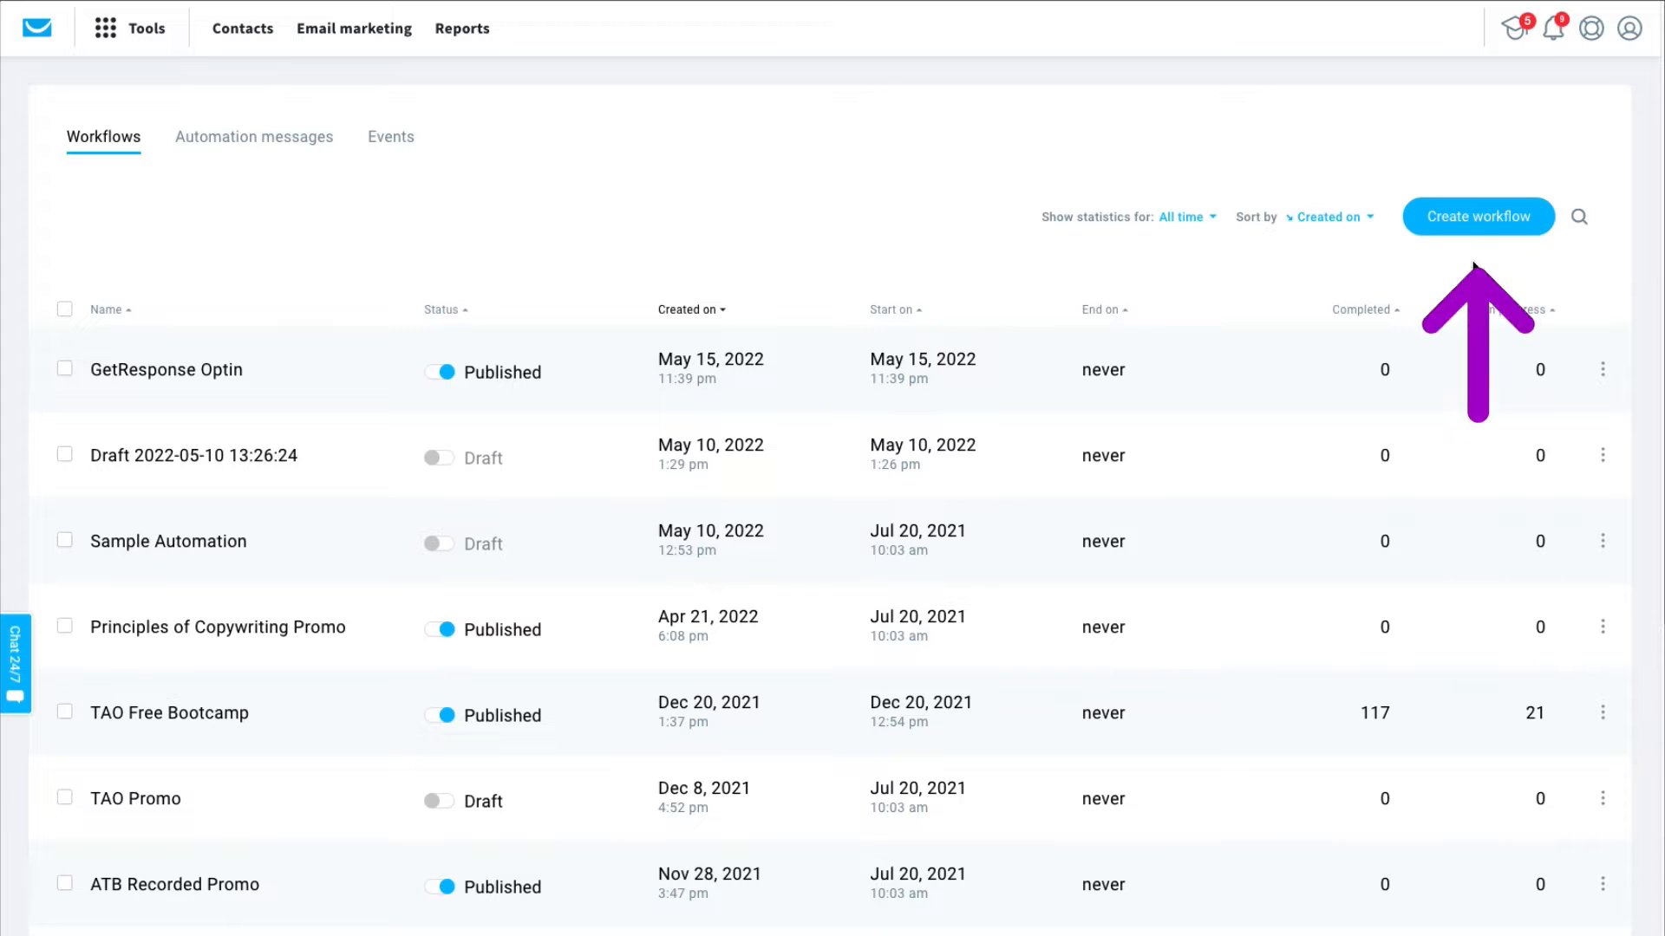
- Import a new workflow template named 'GR Tutorial' from the exported .grflow file
{"action": "left_click", "coordinate": [1462, 223]}
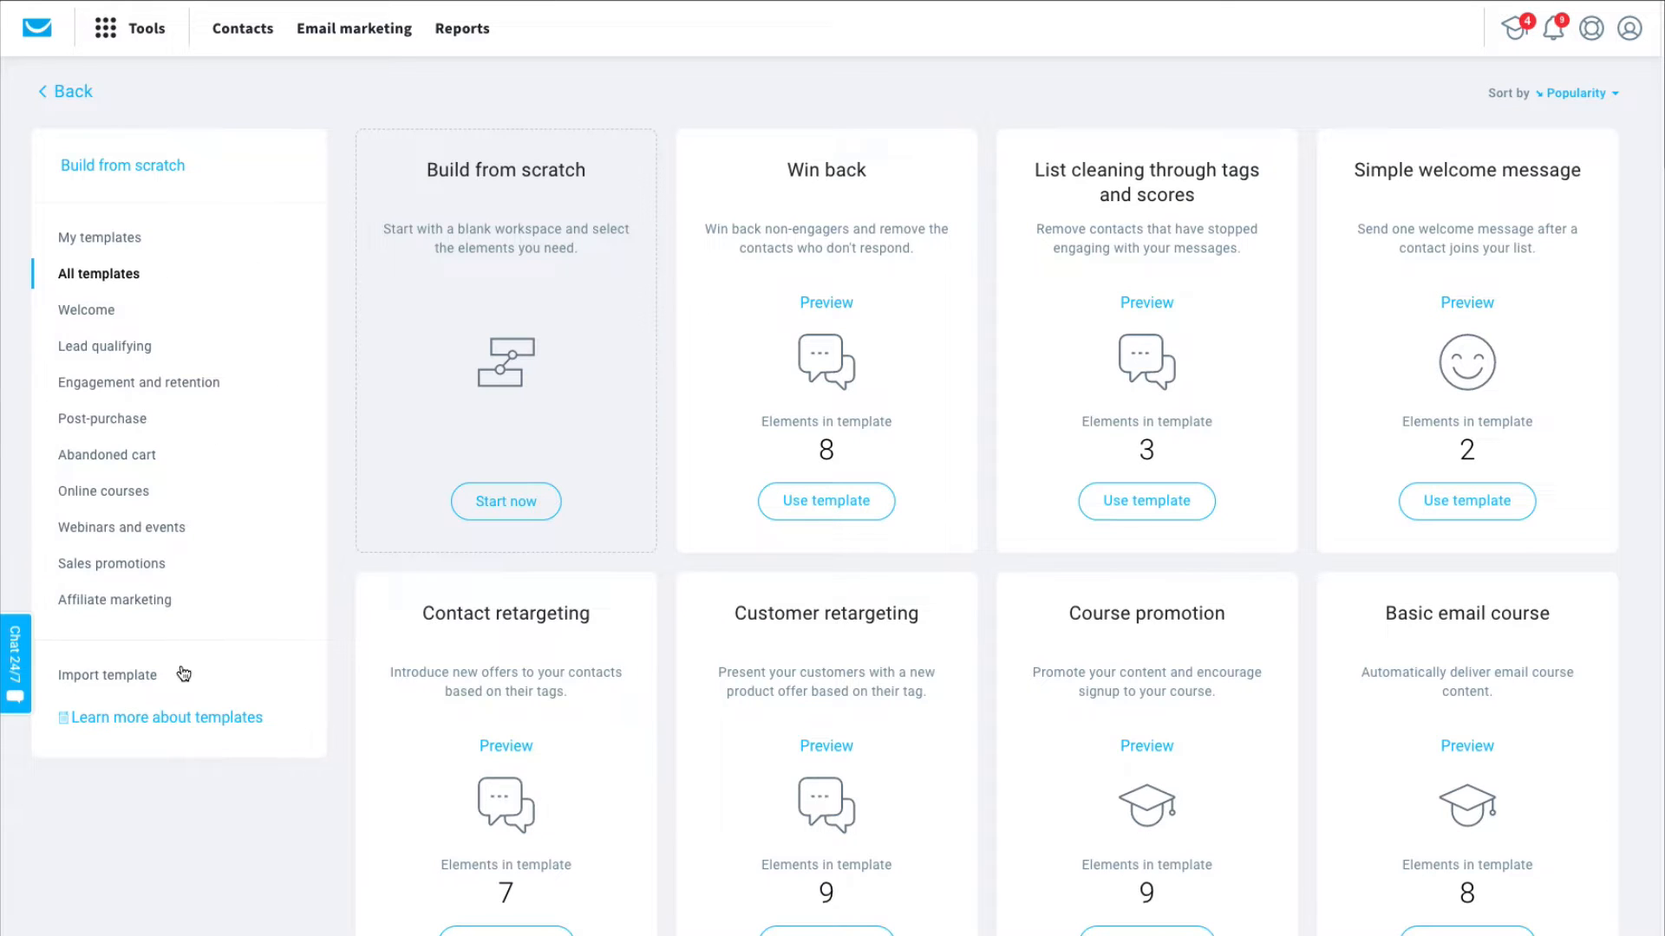
{"action": "left_click", "coordinate": [127, 684]}
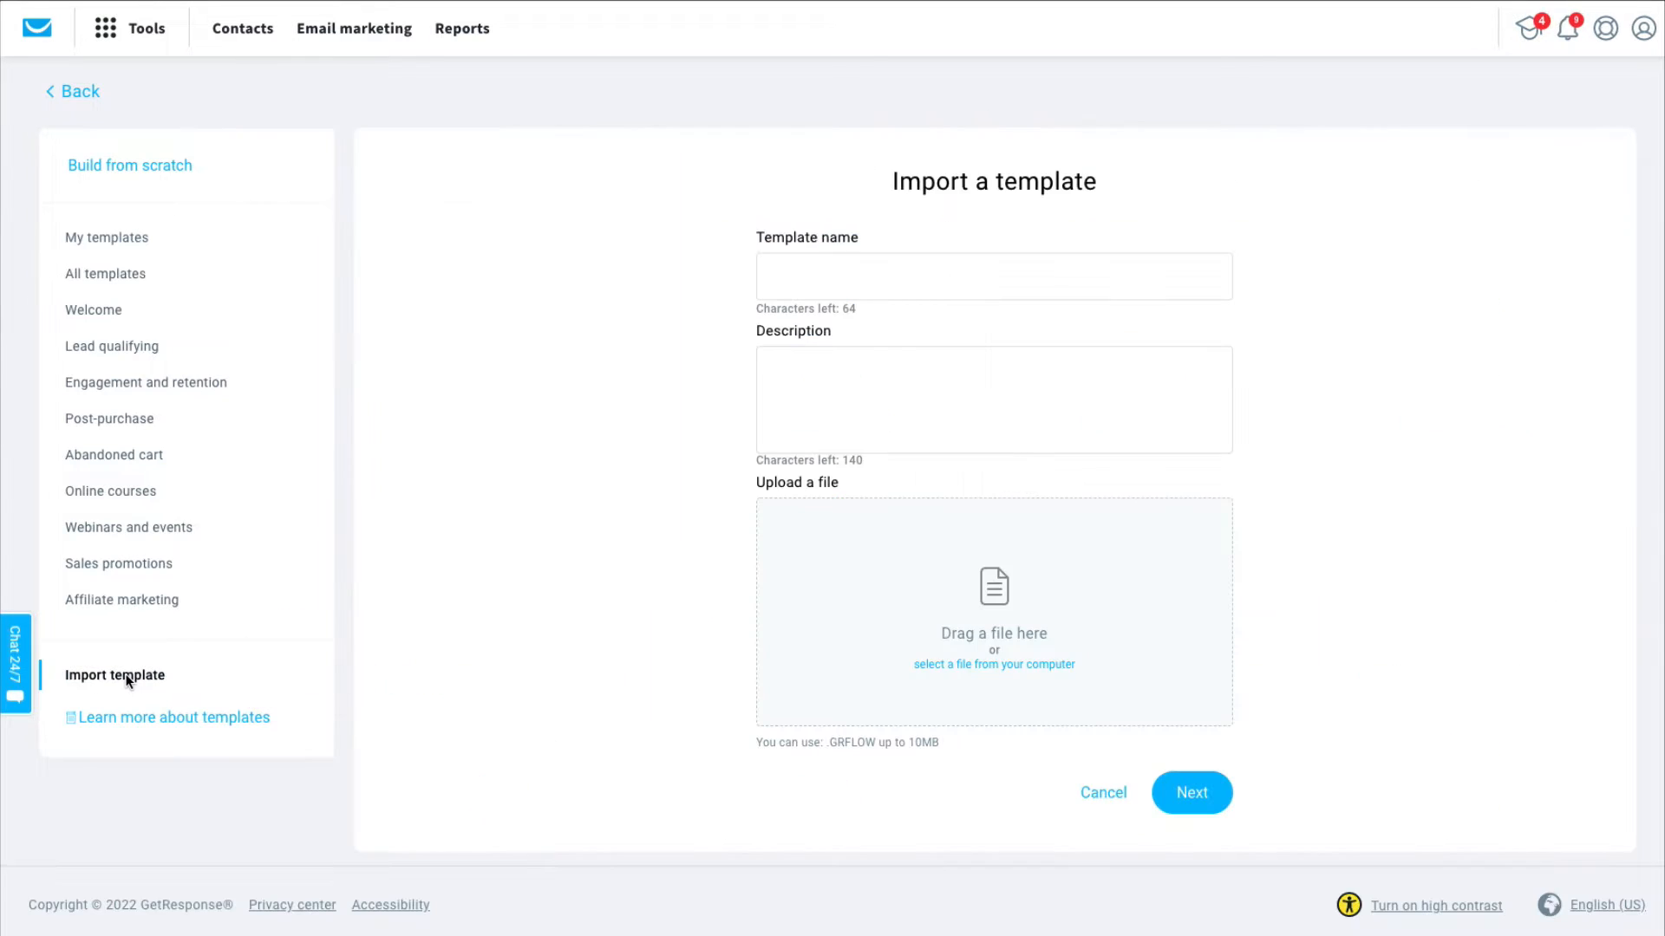
{"action": "left_click", "coordinate": [771, 263]}
{"action": "type", "text": "GR Tutorial"}
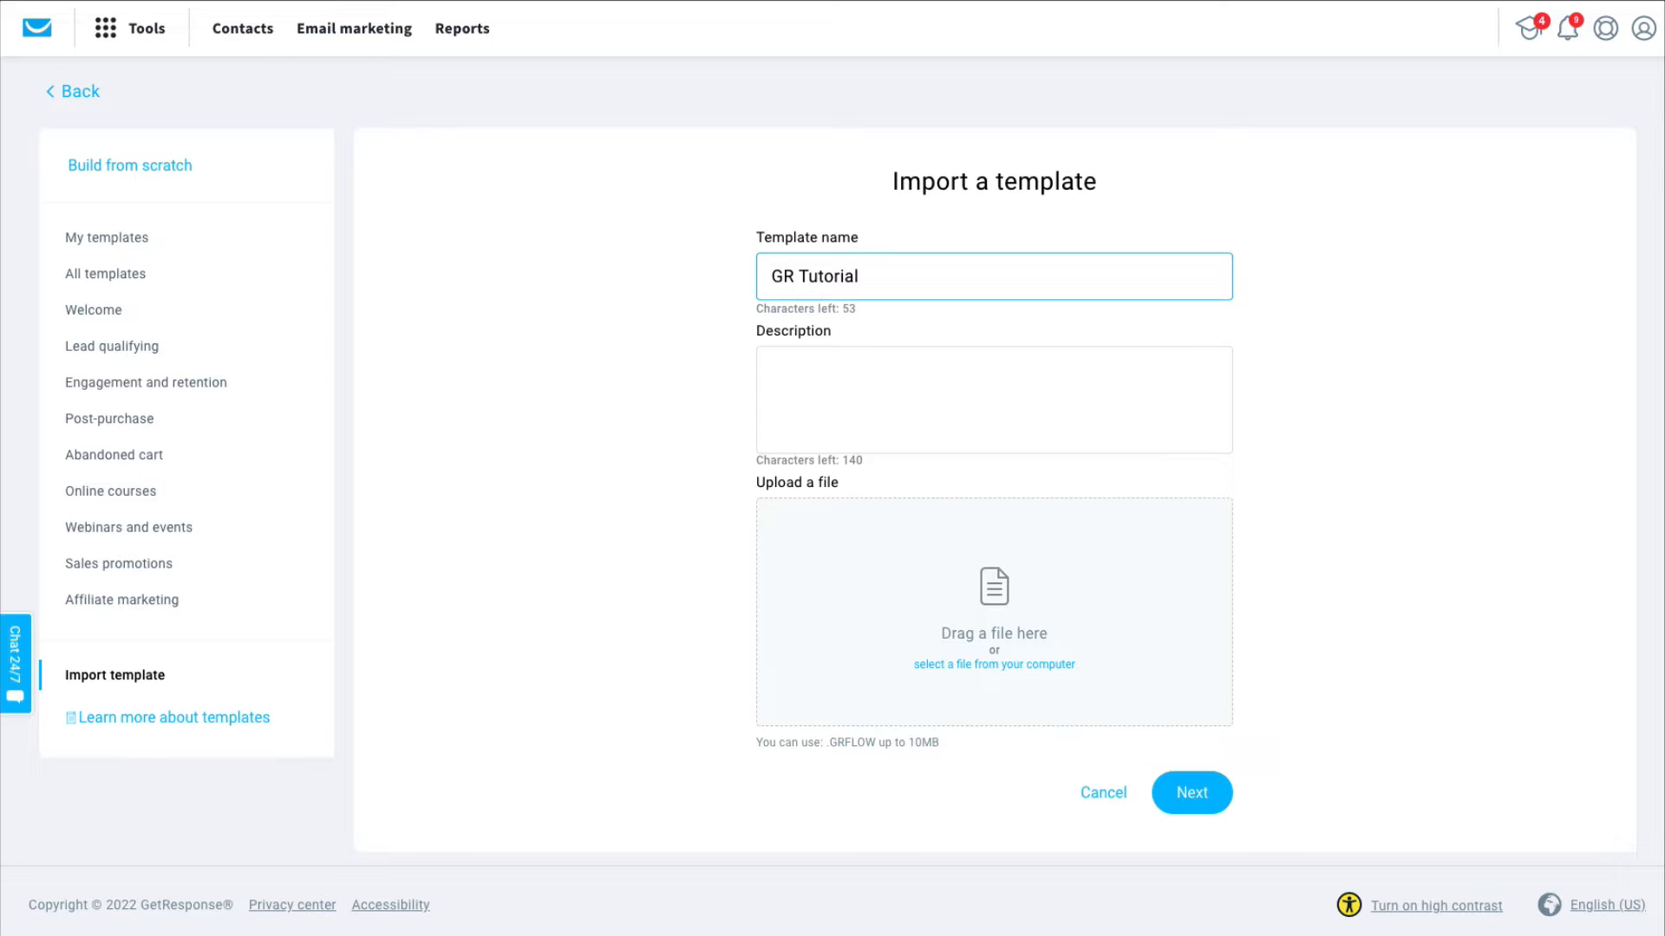
{"action": "left_click_drag", "start_coordinate": [1366, 683], "coordinate": [982, 602]}
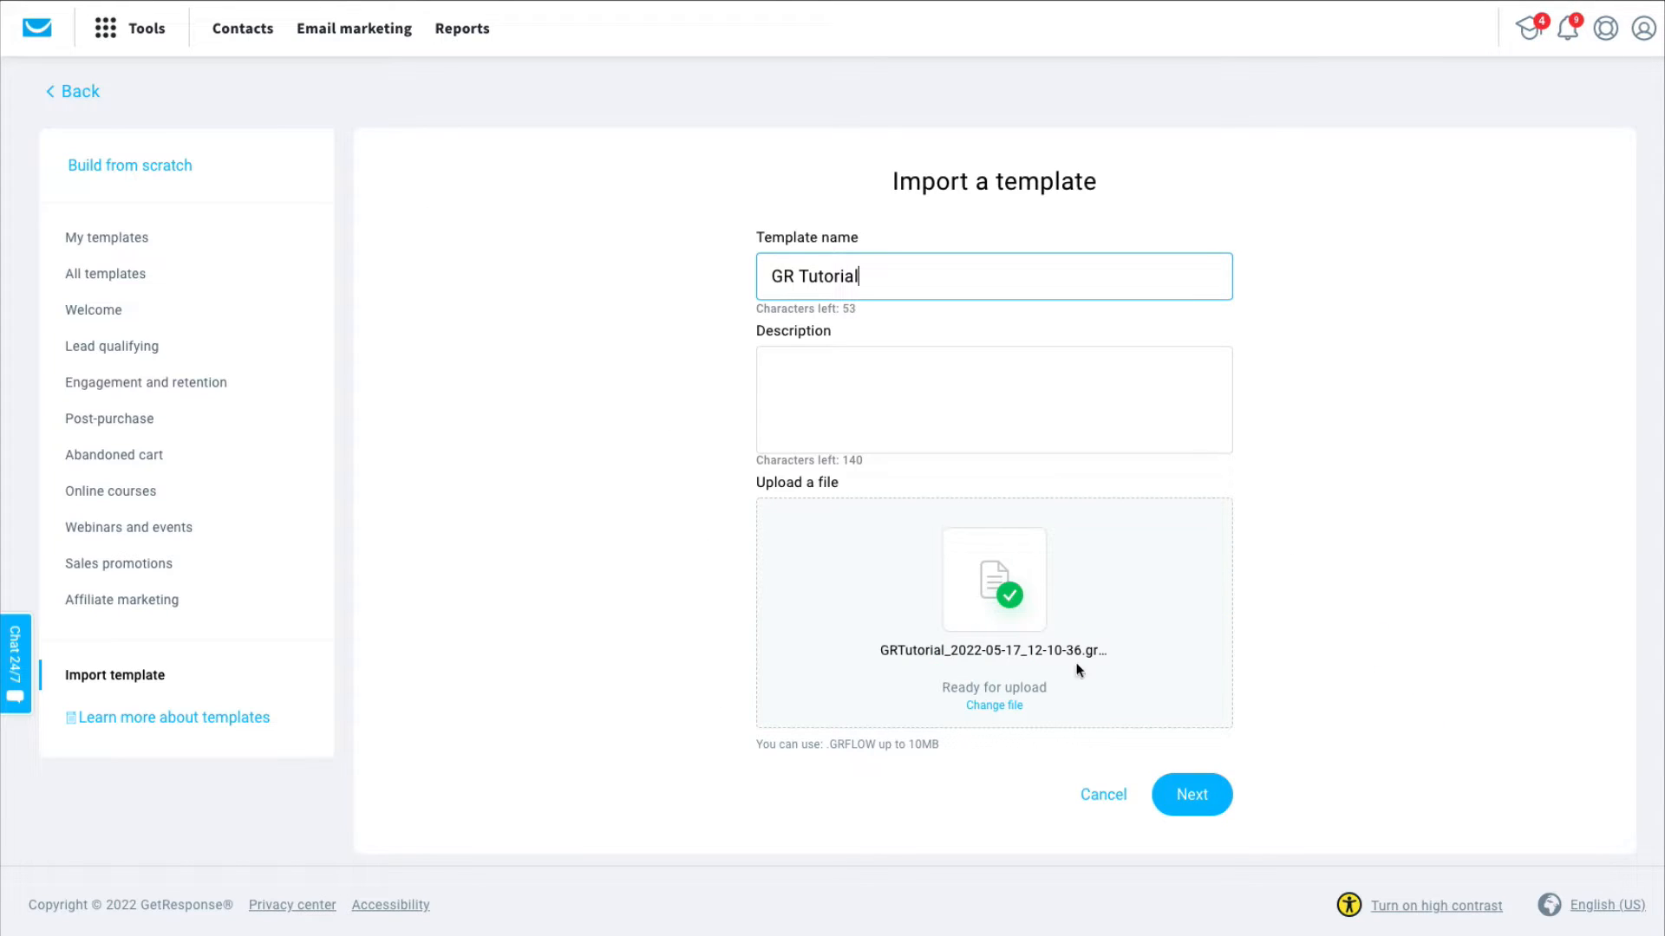
{"action": "left_click", "coordinate": [1189, 797]}
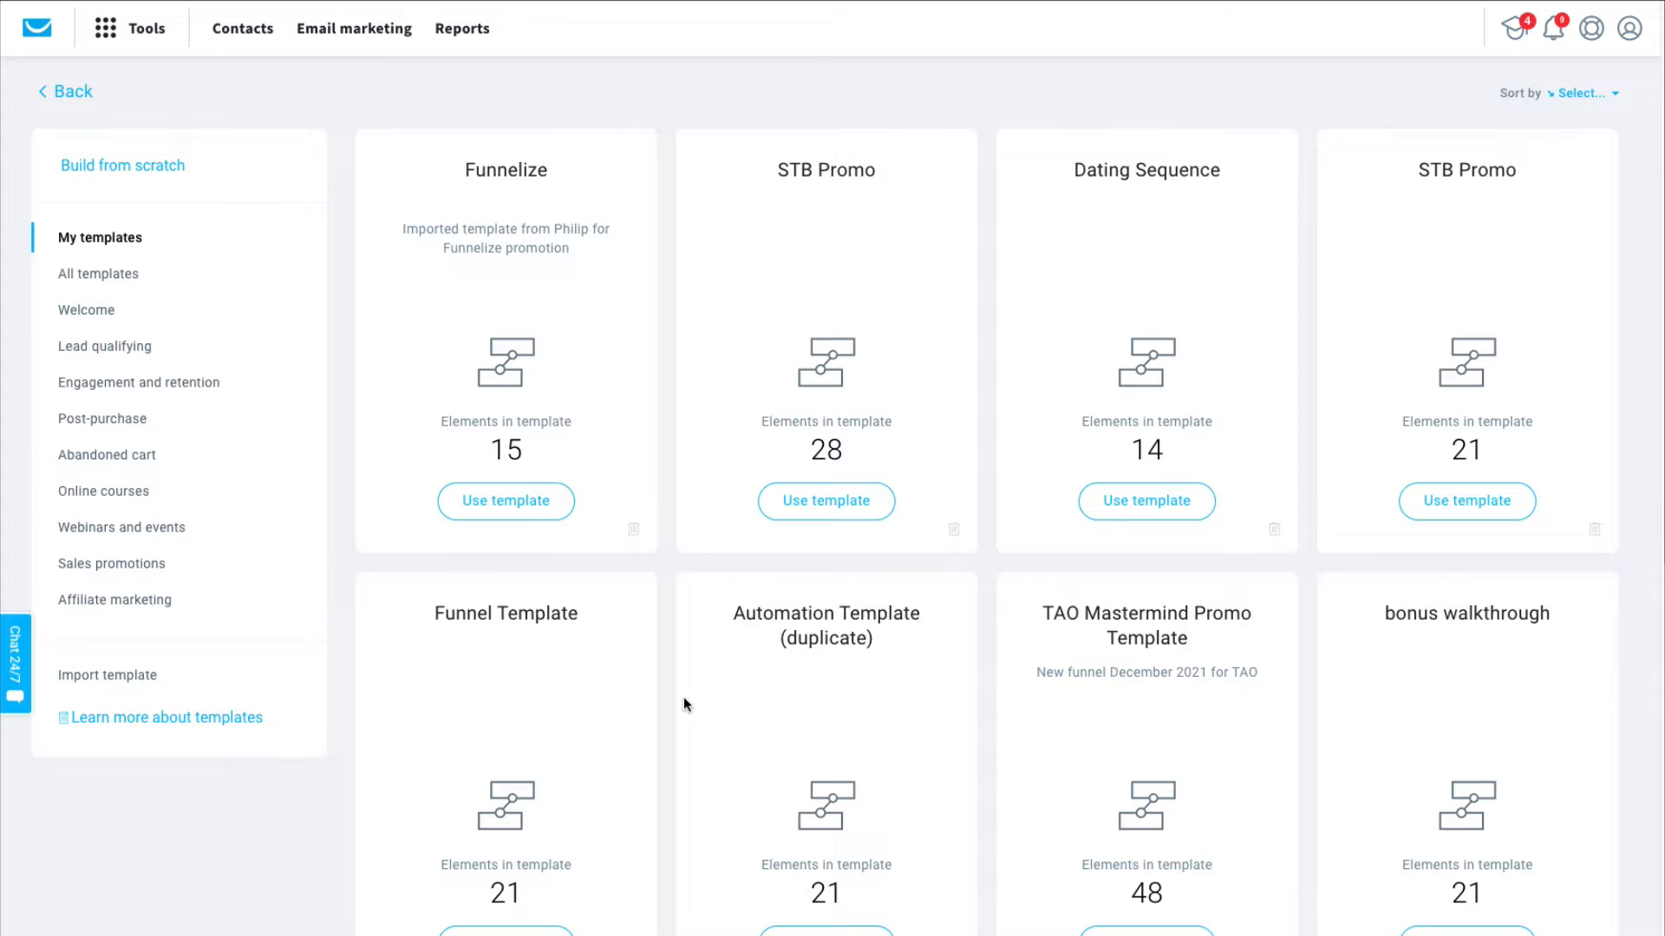
- Start a new workflow from the GR Tutorial card in My templates
{"action": "scroll", "coordinate": [684, 704], "scroll_direction": "down", "scroll_amount": 3}
{"action": "scroll", "coordinate": [684, 704], "scroll_direction": "down", "scroll_amount": 2}
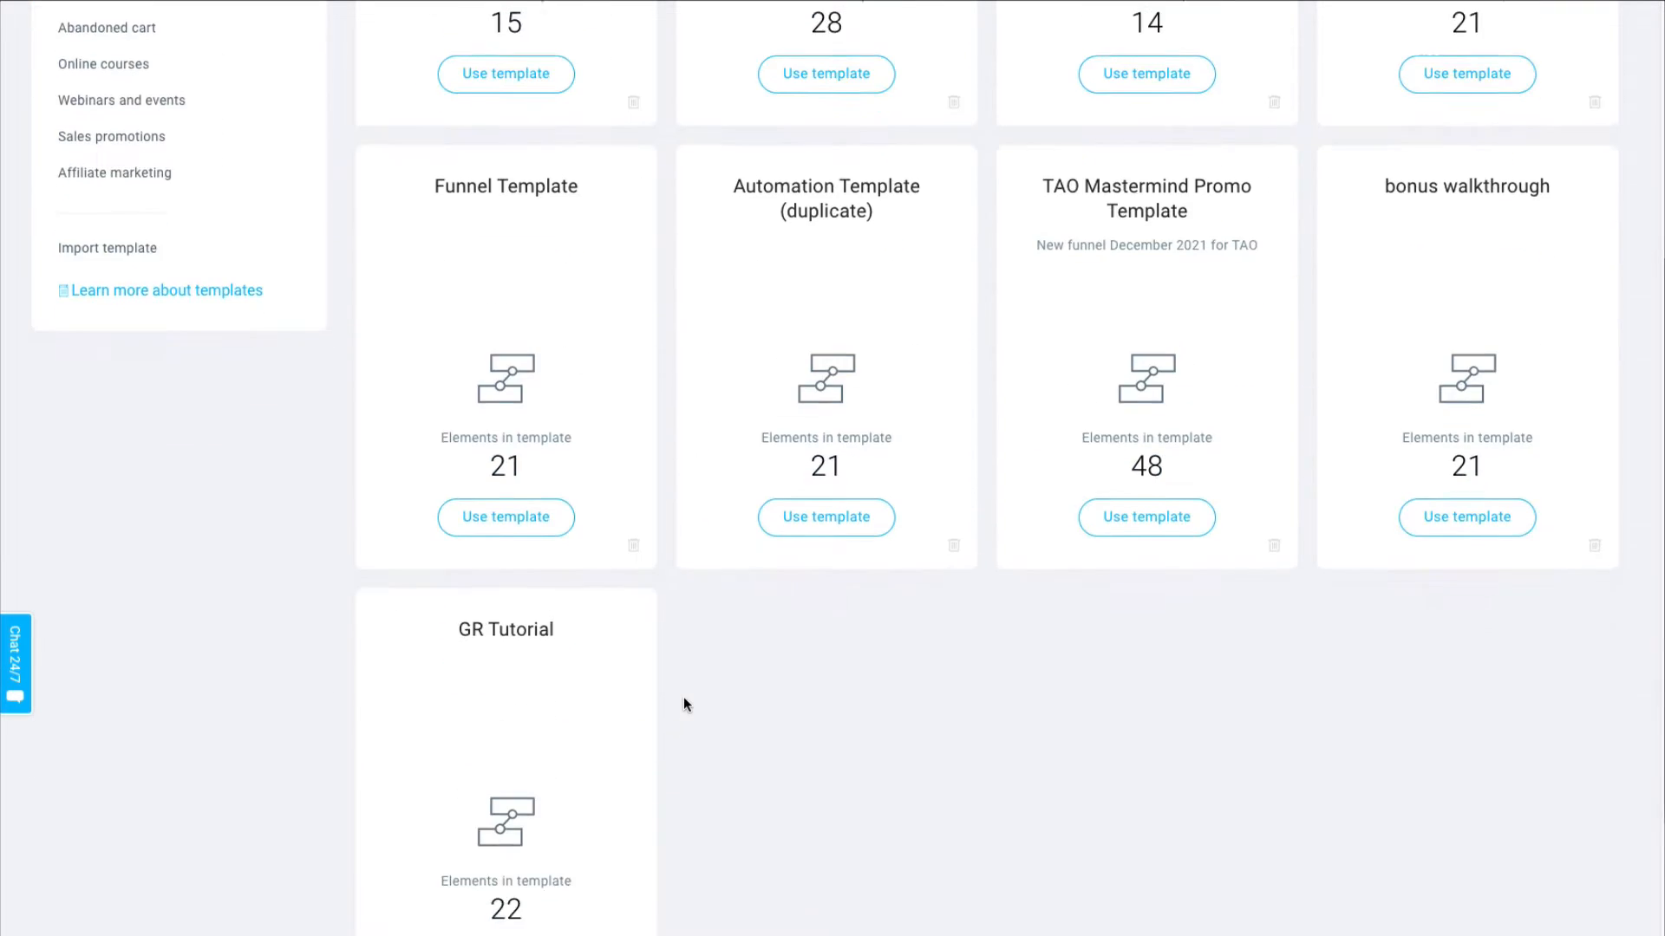
{"action": "scroll", "coordinate": [683, 704], "scroll_direction": "down", "scroll_amount": 2}
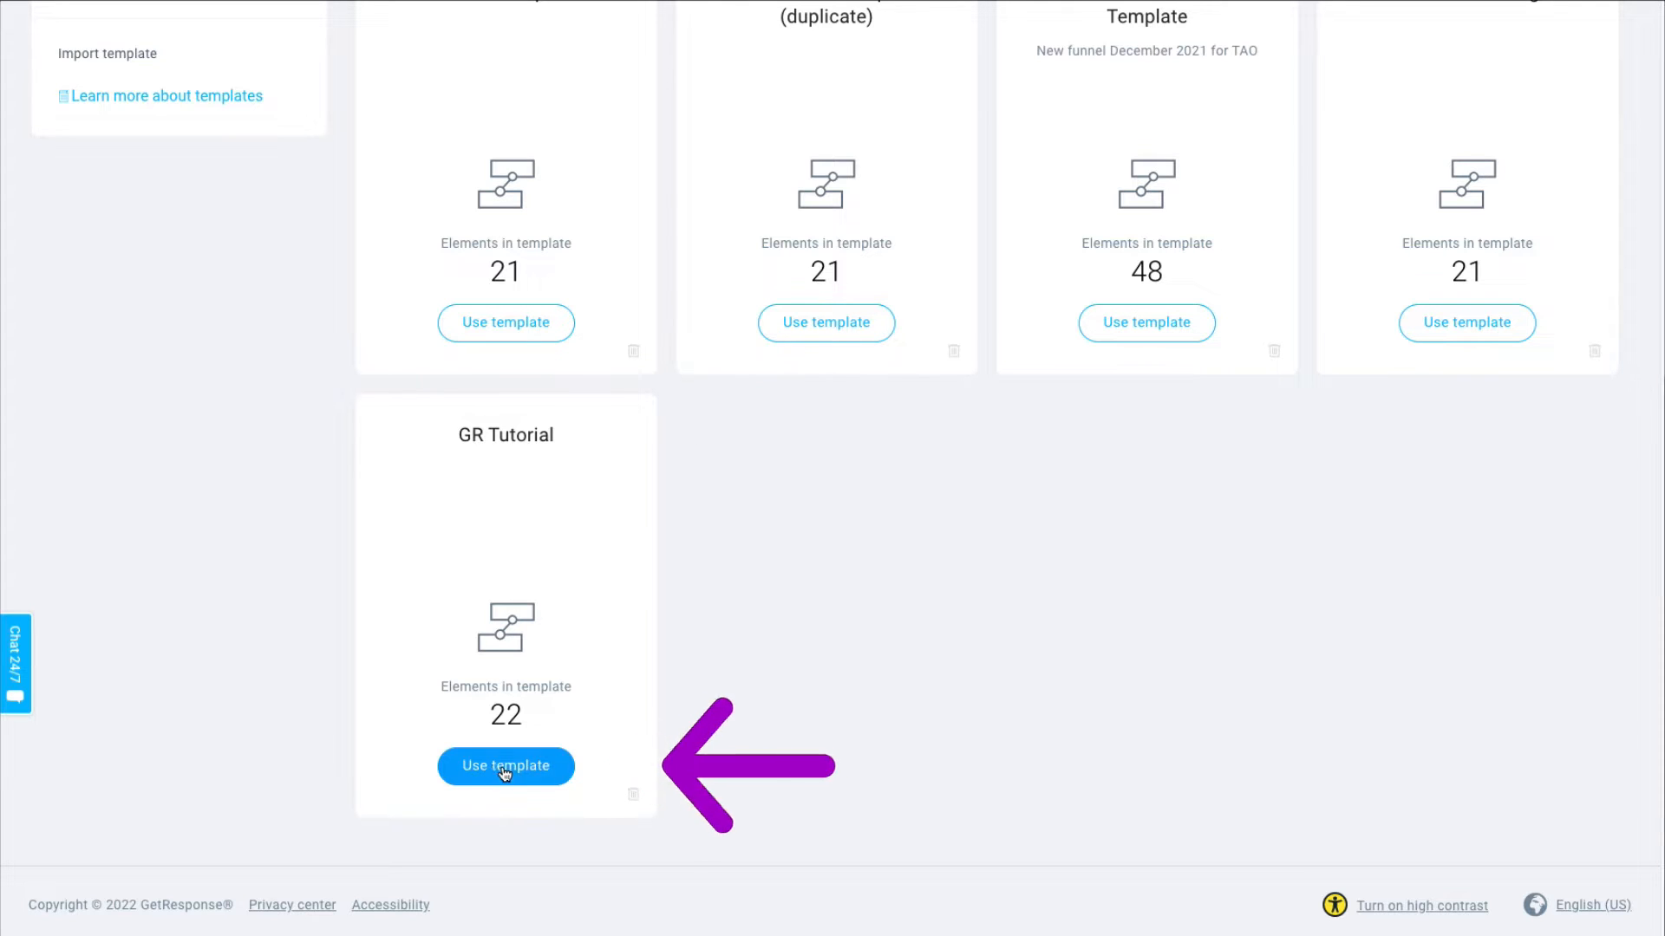
{"action": "left_click", "coordinate": [505, 768]}
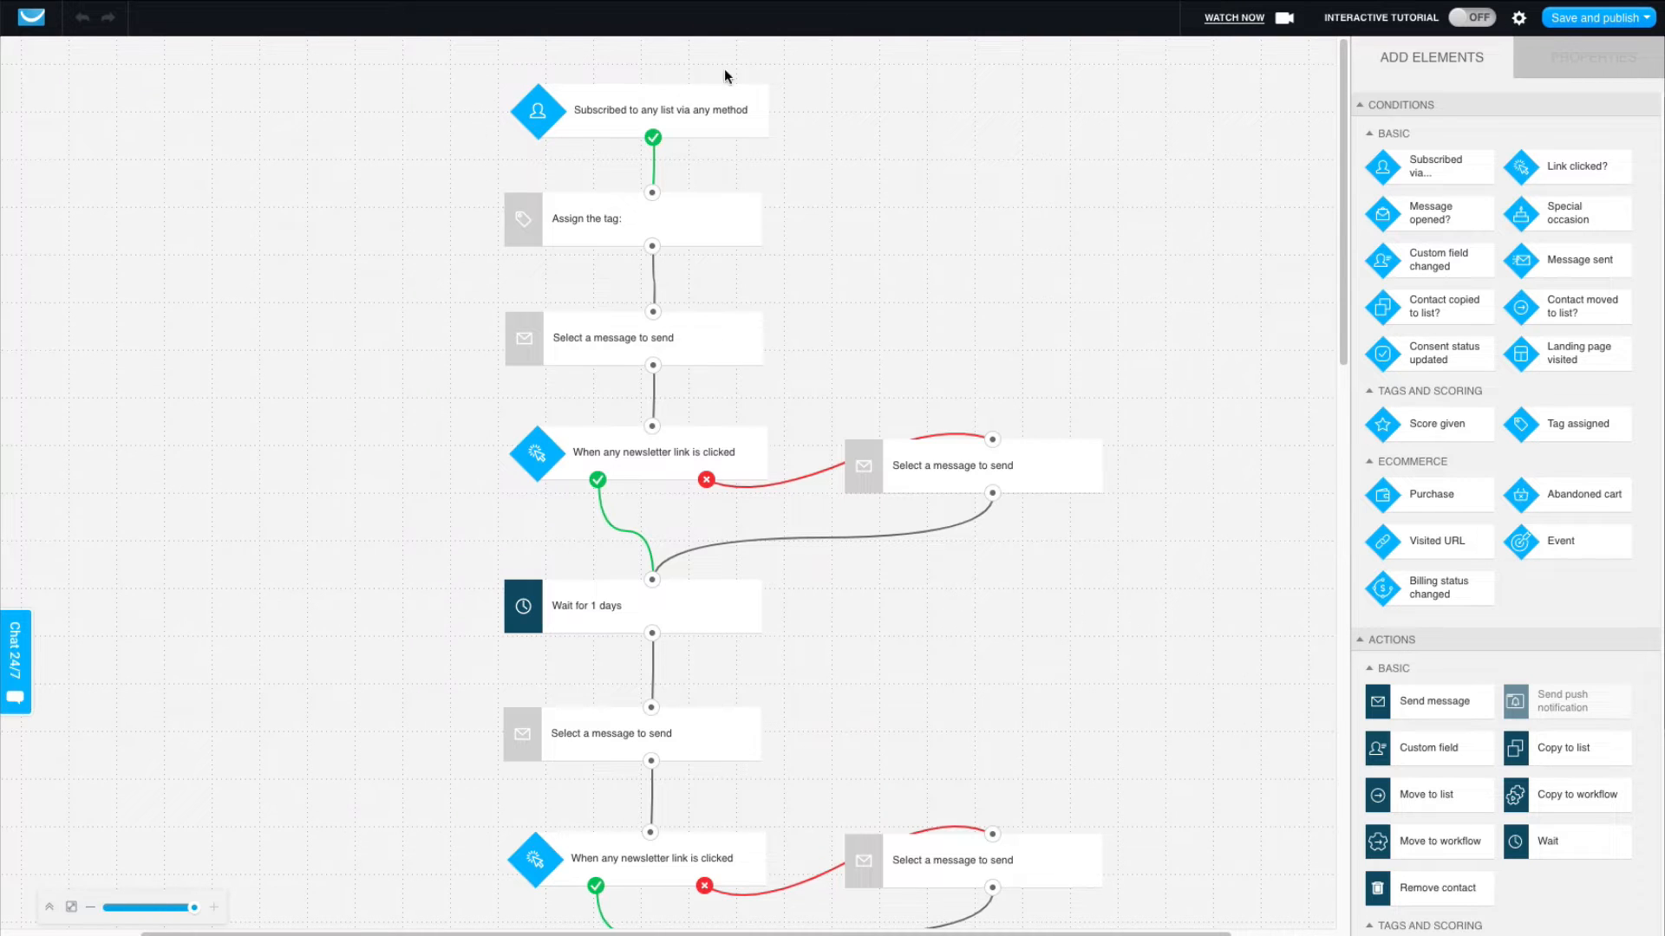
- Set the subscription trigger's list selection to Specific, leaving the list unpicked
{"action": "left_click", "coordinate": [692, 117]}
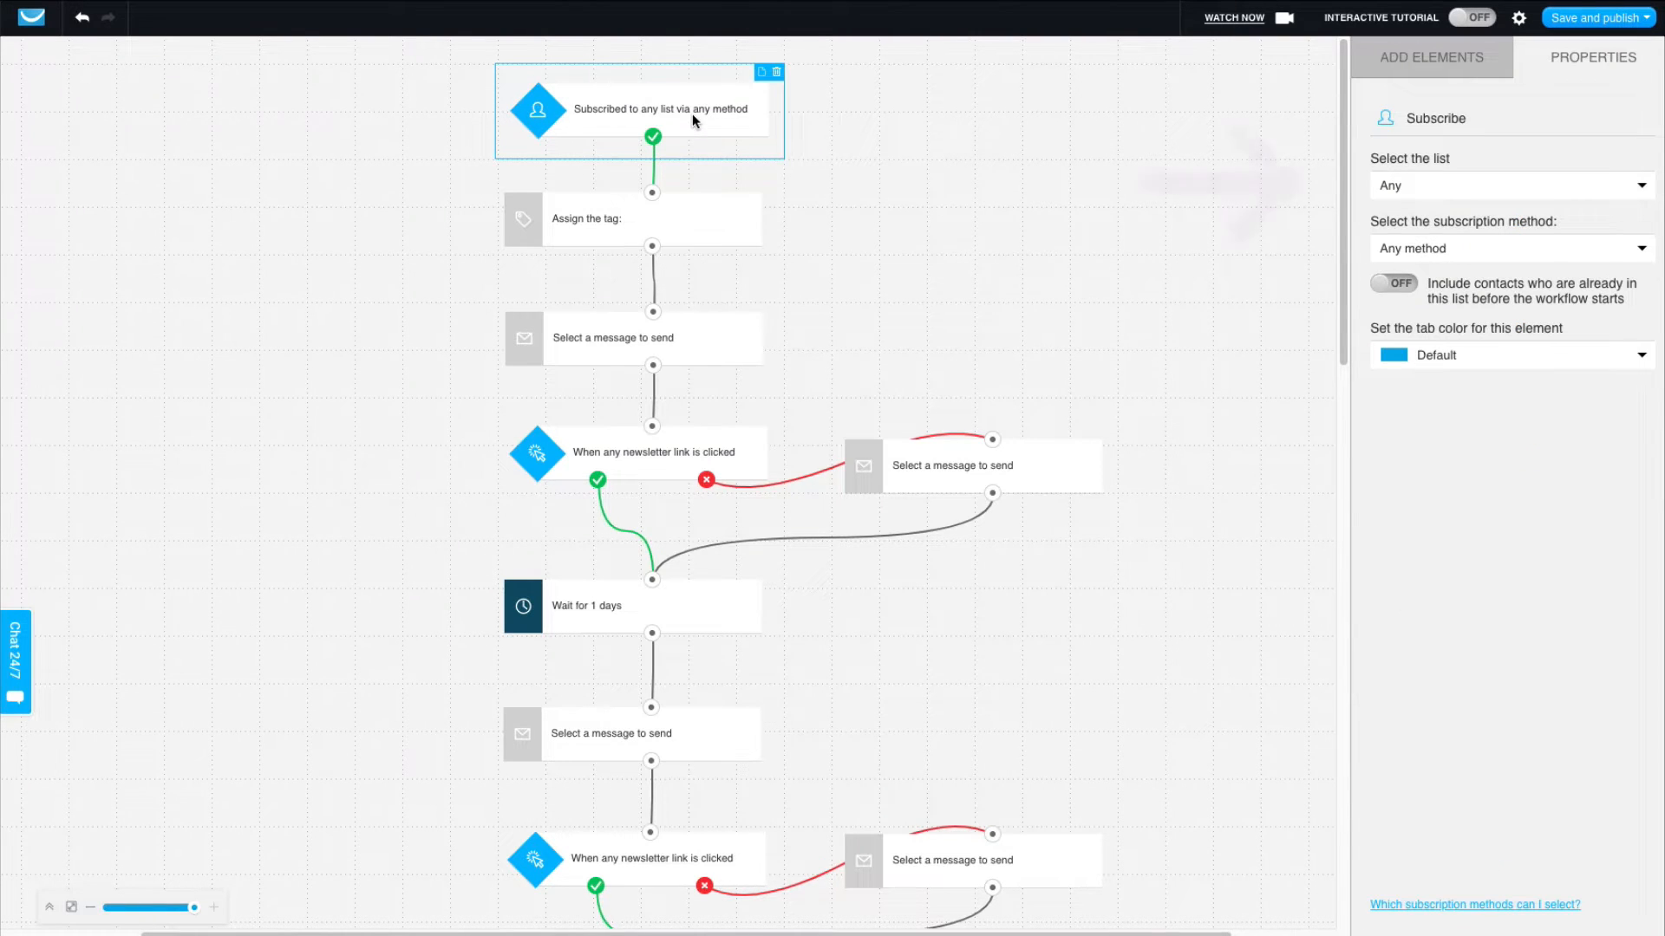
{"action": "left_click", "coordinate": [1398, 186]}
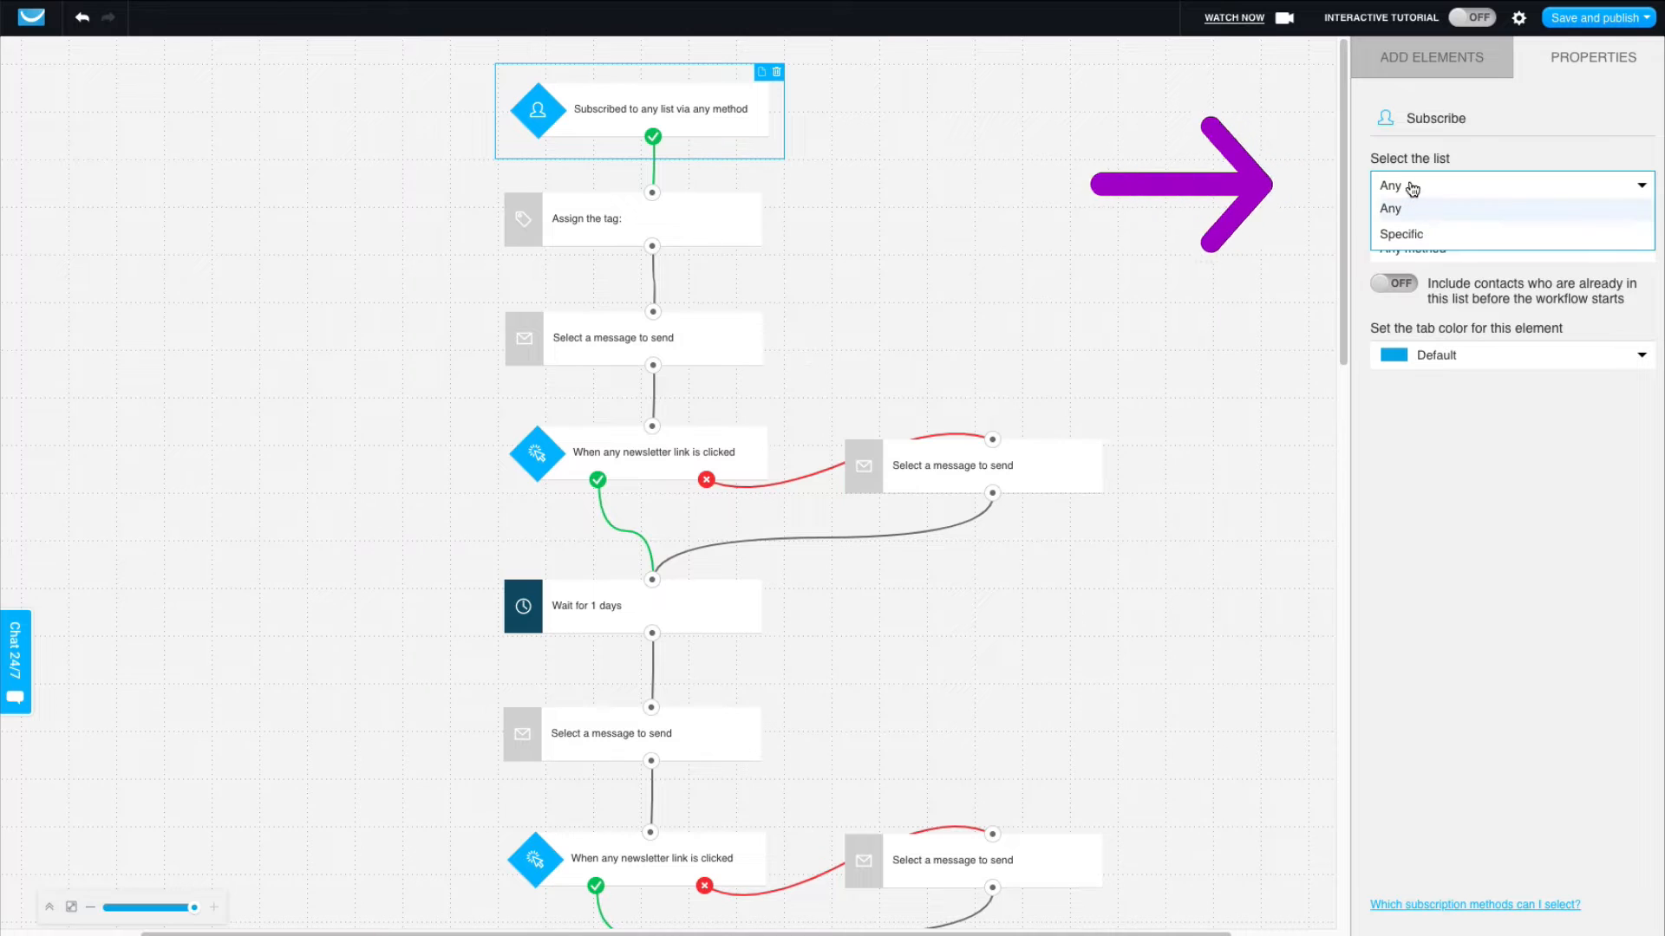
{"action": "left_click", "coordinate": [1409, 239]}
{"action": "left_click", "coordinate": [1409, 235]}
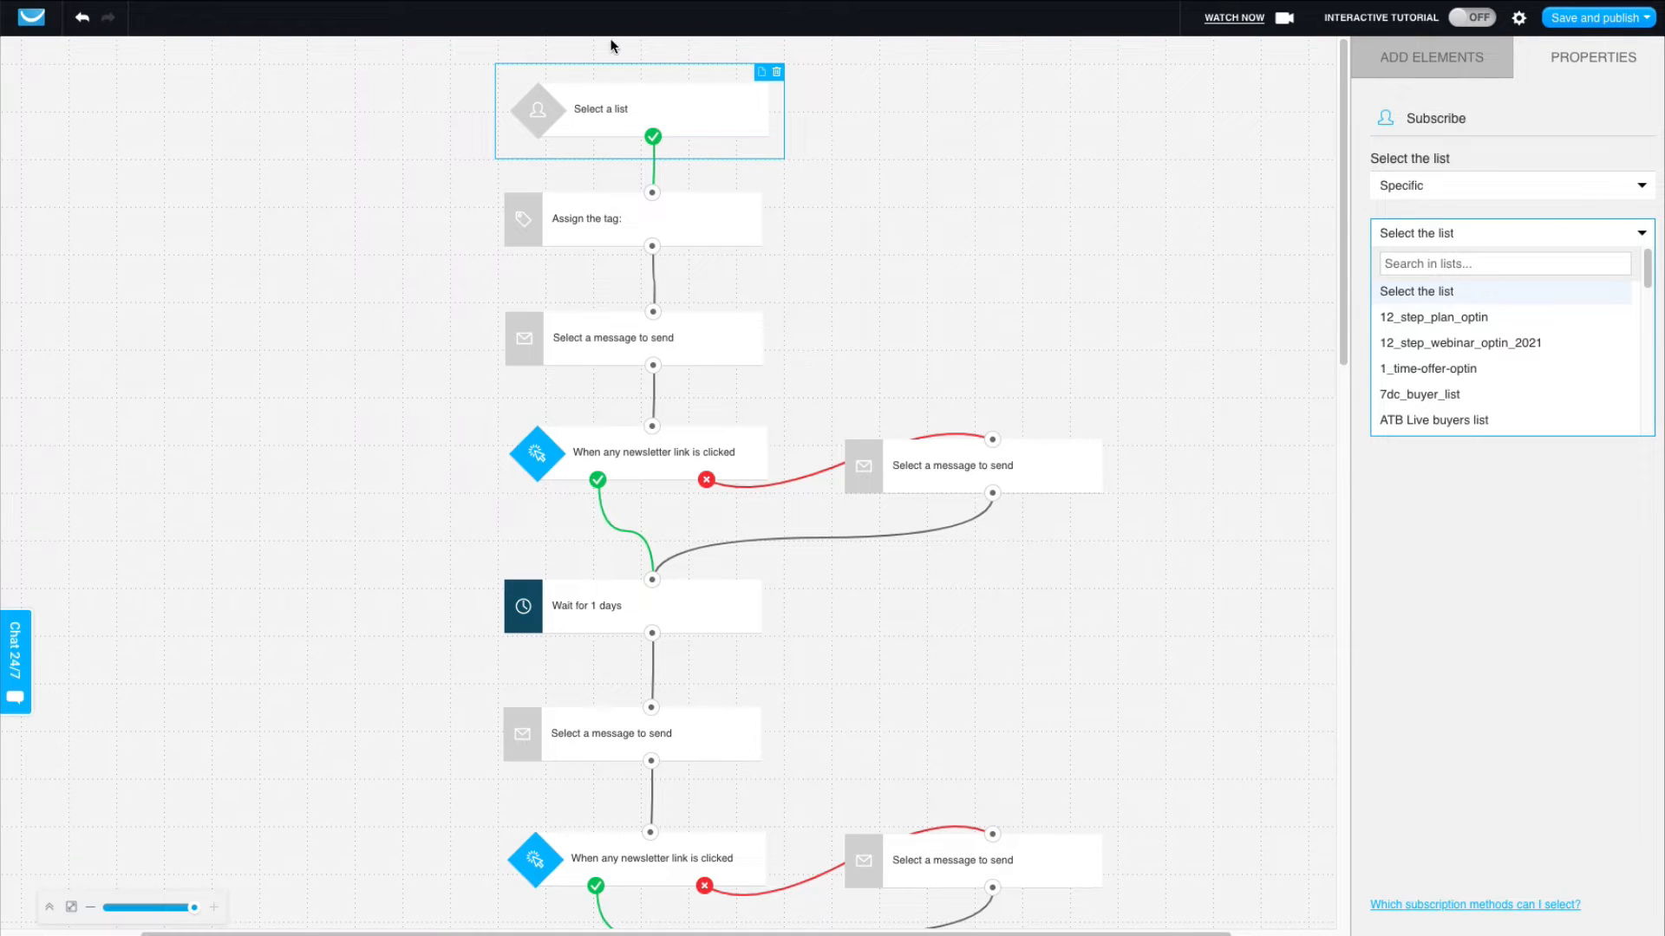
{"action": "left_click", "coordinate": [1547, 205]}
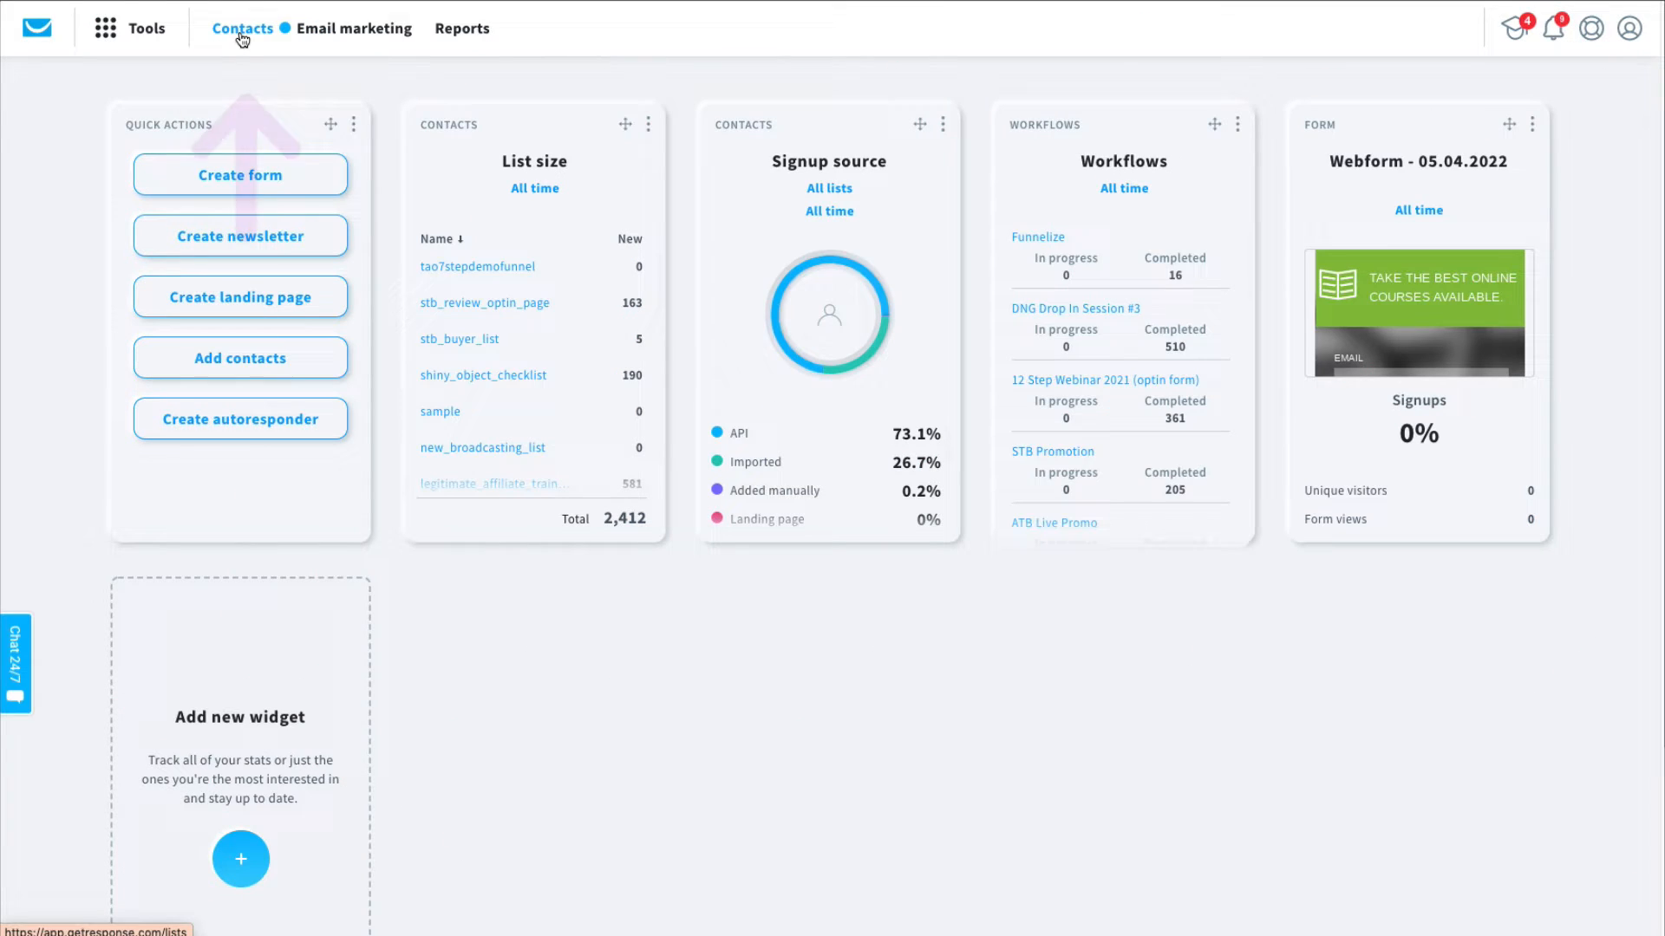
{"action": "left_click", "coordinate": [241, 31]}
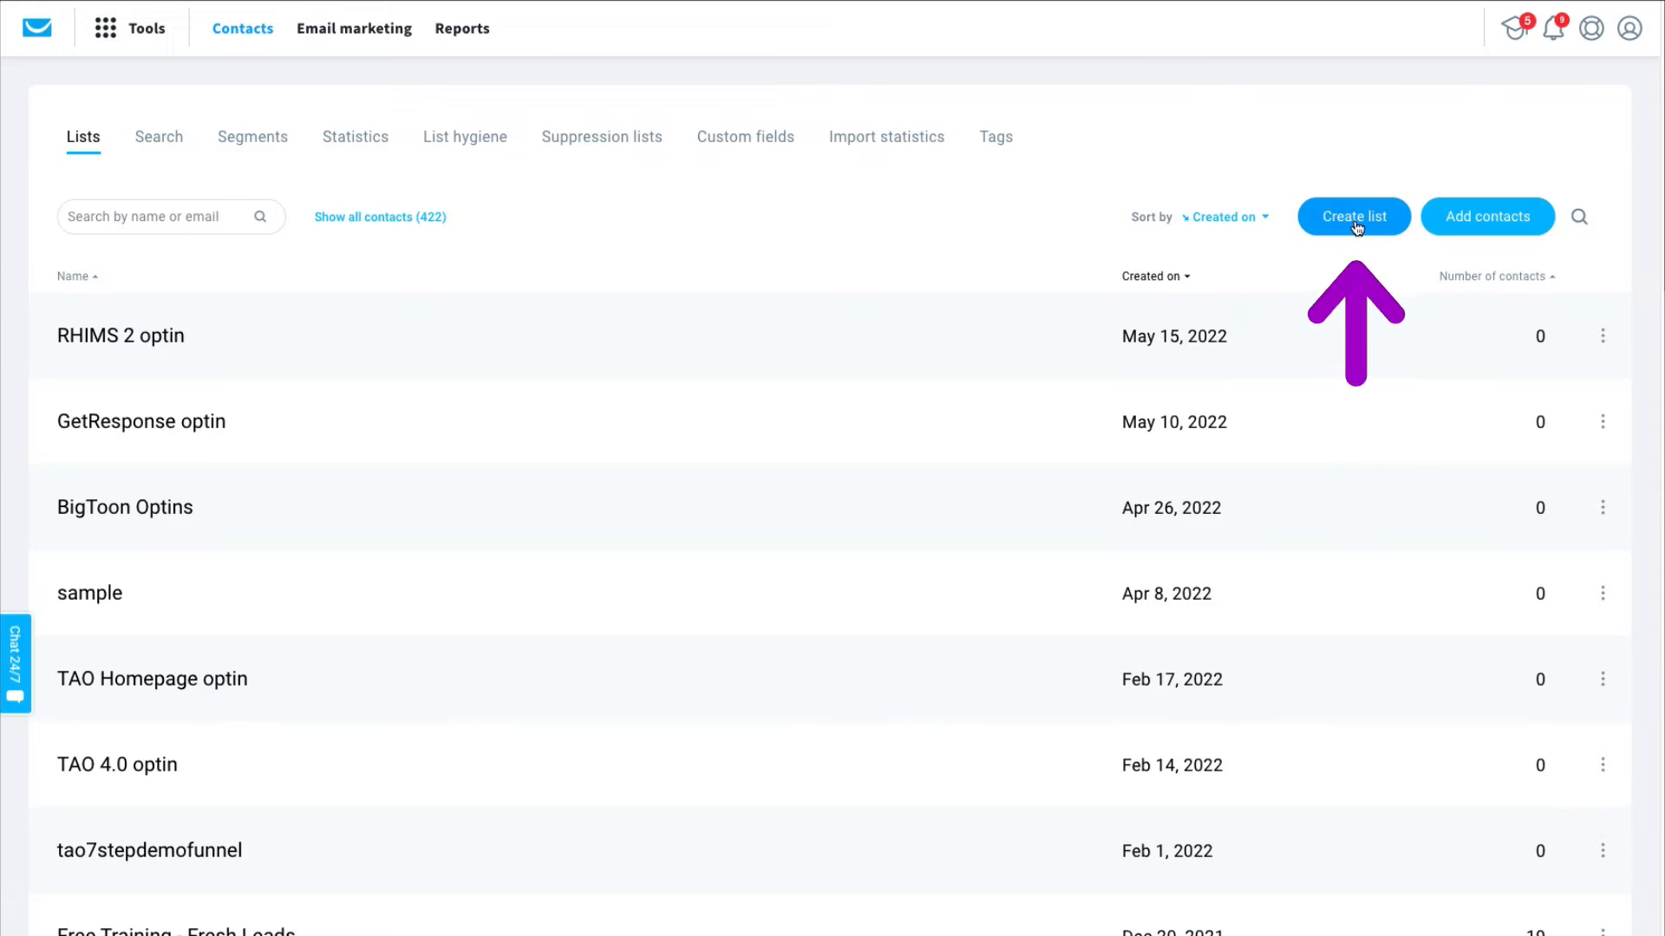
{"action": "left_click", "coordinate": [1356, 219]}
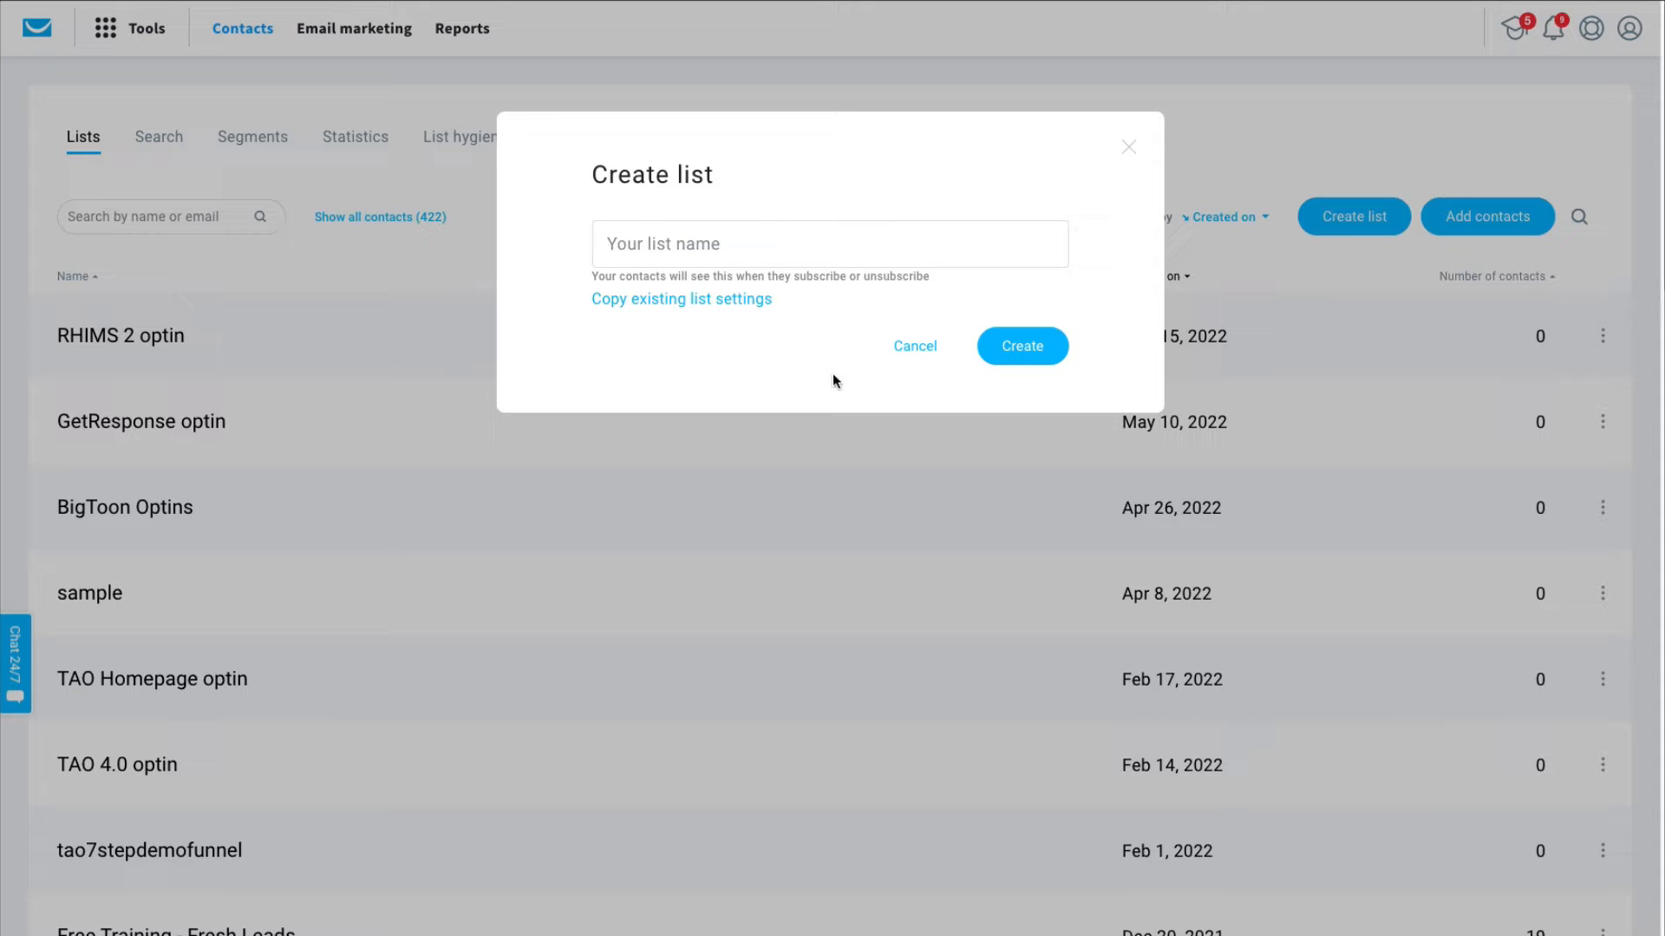
{"action": "left_click", "coordinate": [915, 350]}
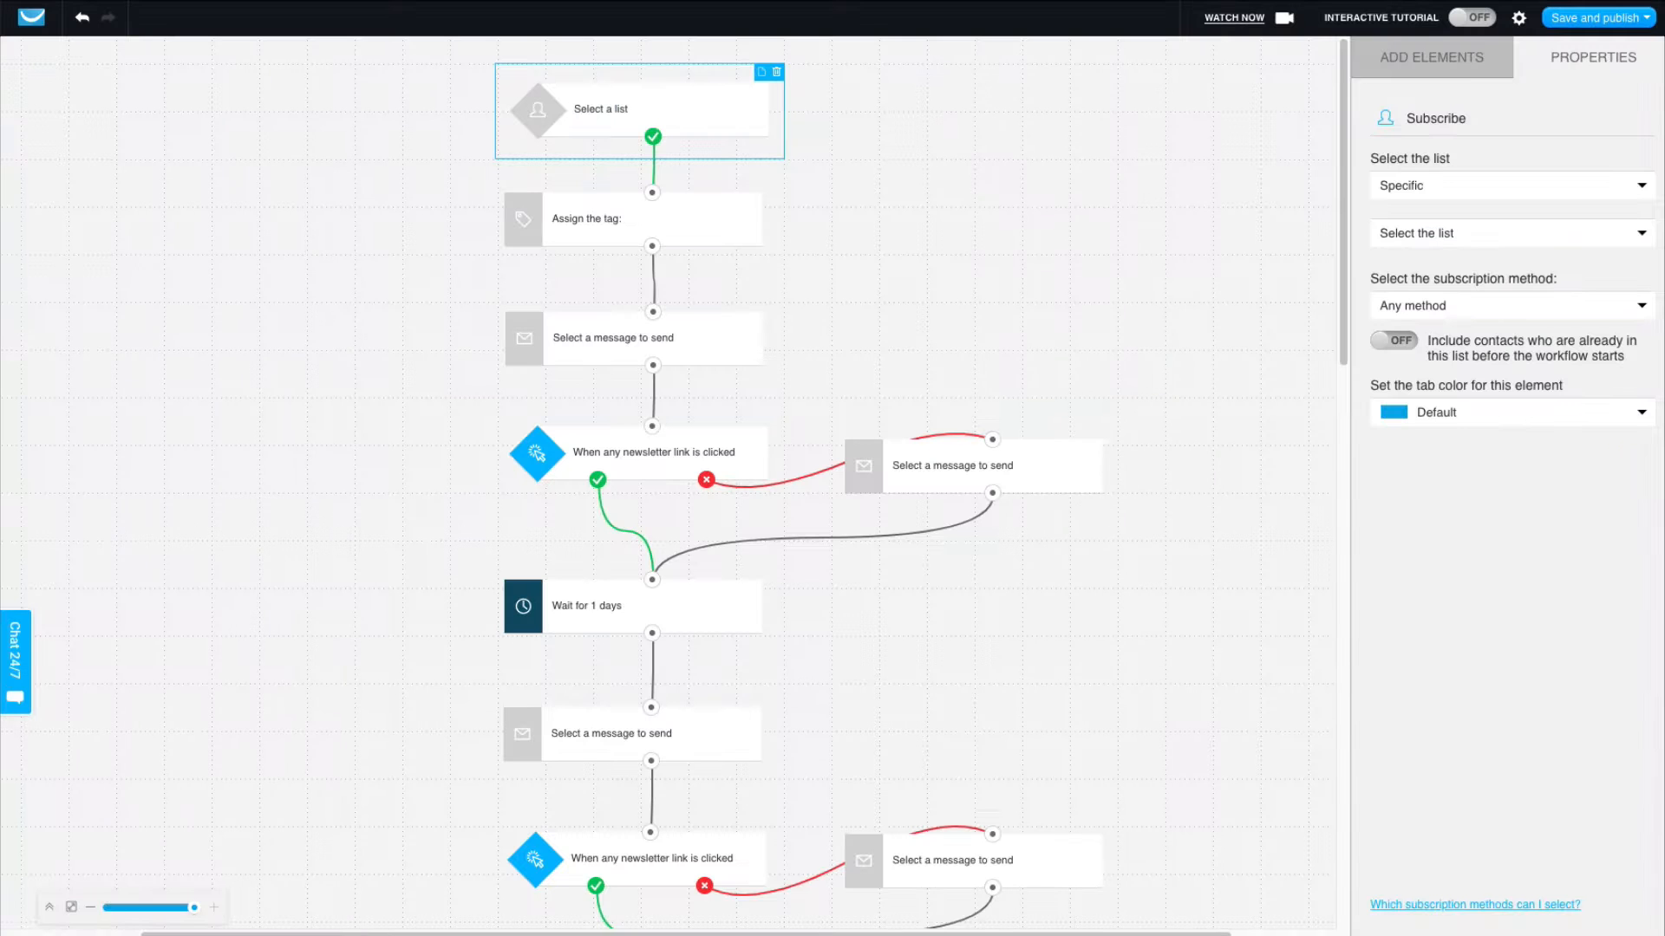
- Leave the trigger's list unpicked and show the Add Elements palette
{"action": "left_click", "coordinate": [1439, 233]}
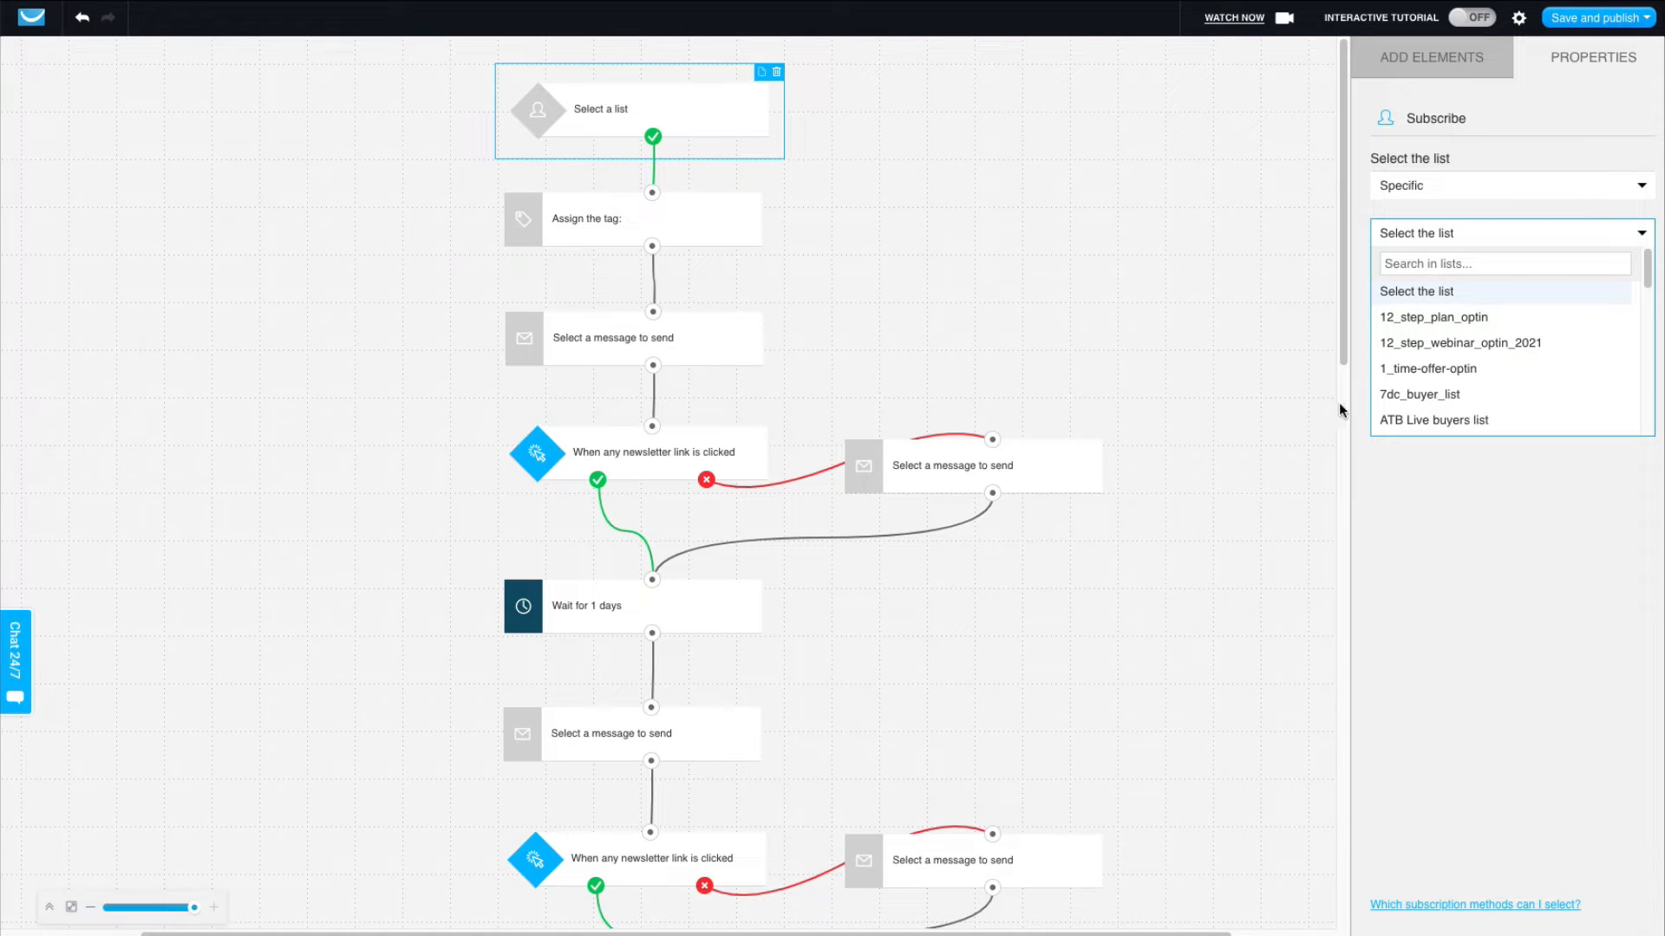
{"action": "left_click", "coordinate": [960, 274]}
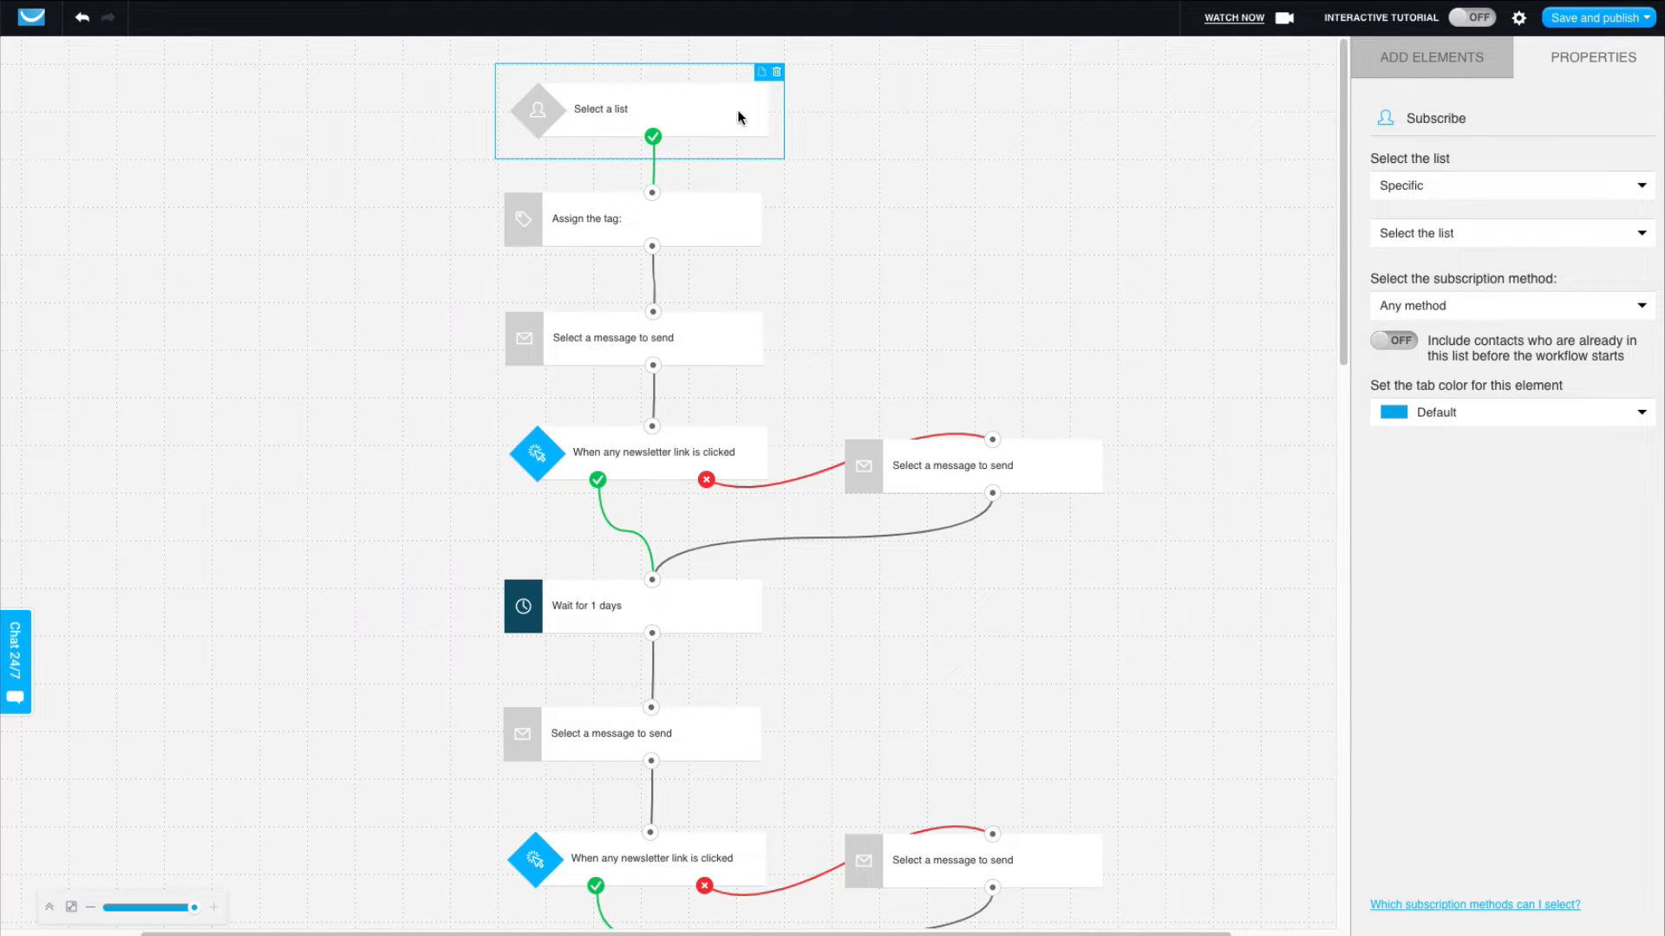
{"action": "left_click", "coordinate": [1422, 57]}
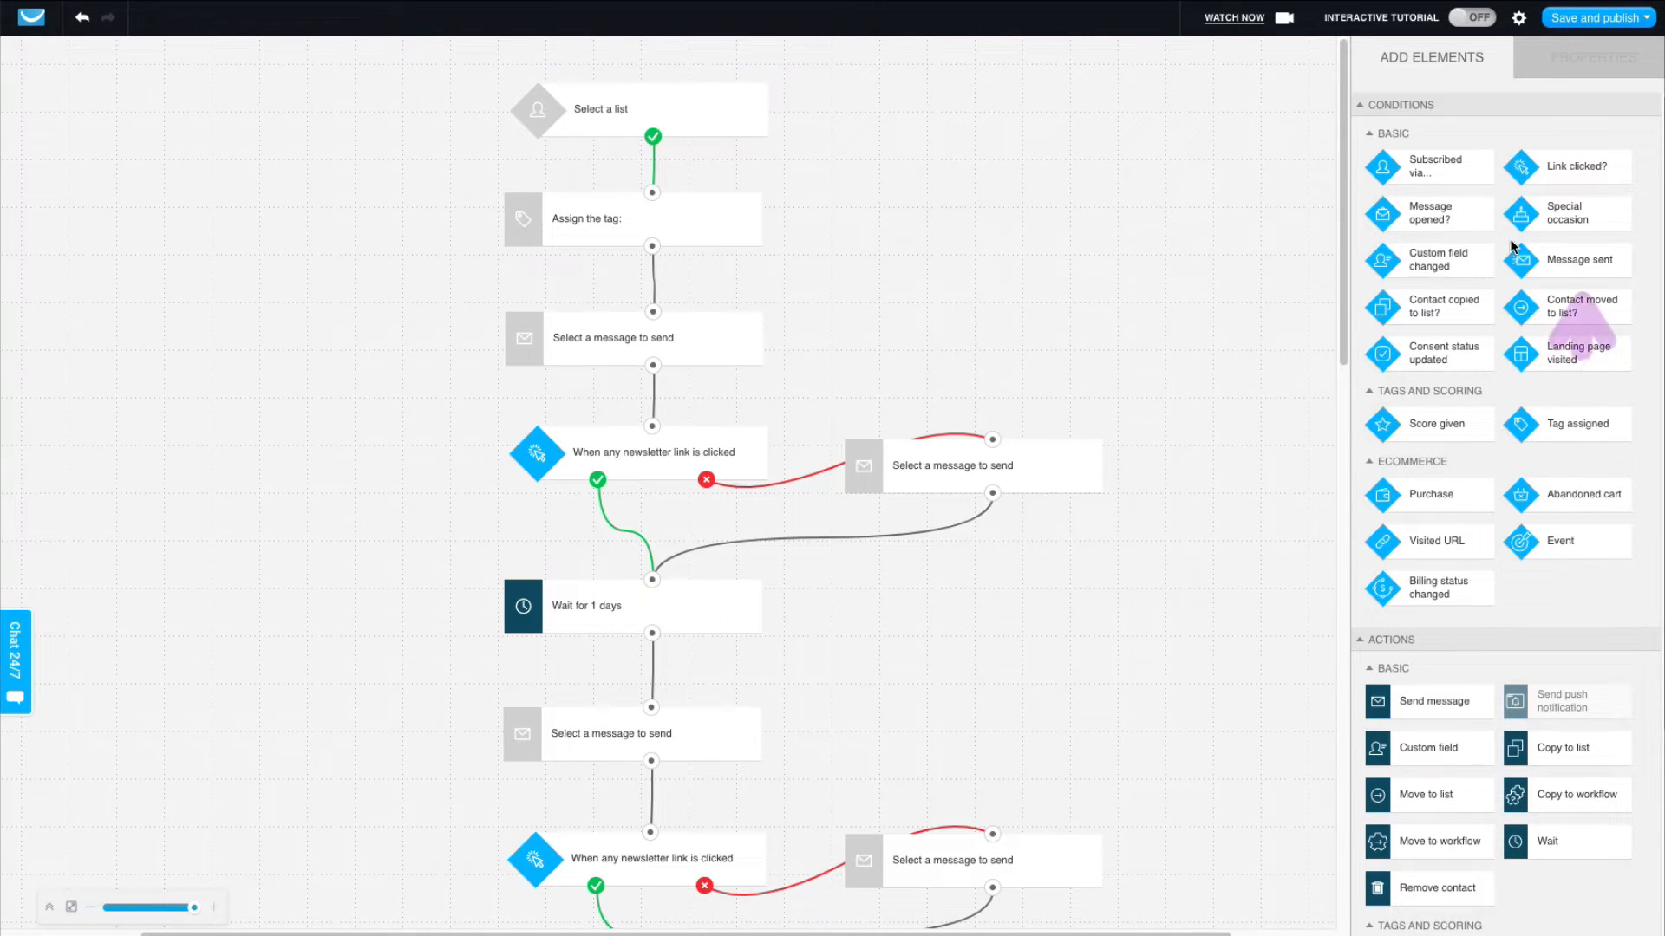
- Add a Message sent condition tracking a specific Newsletter, with no message chosen
{"action": "left_click_drag", "start_coordinate": [1574, 264], "coordinate": [997, 68]}
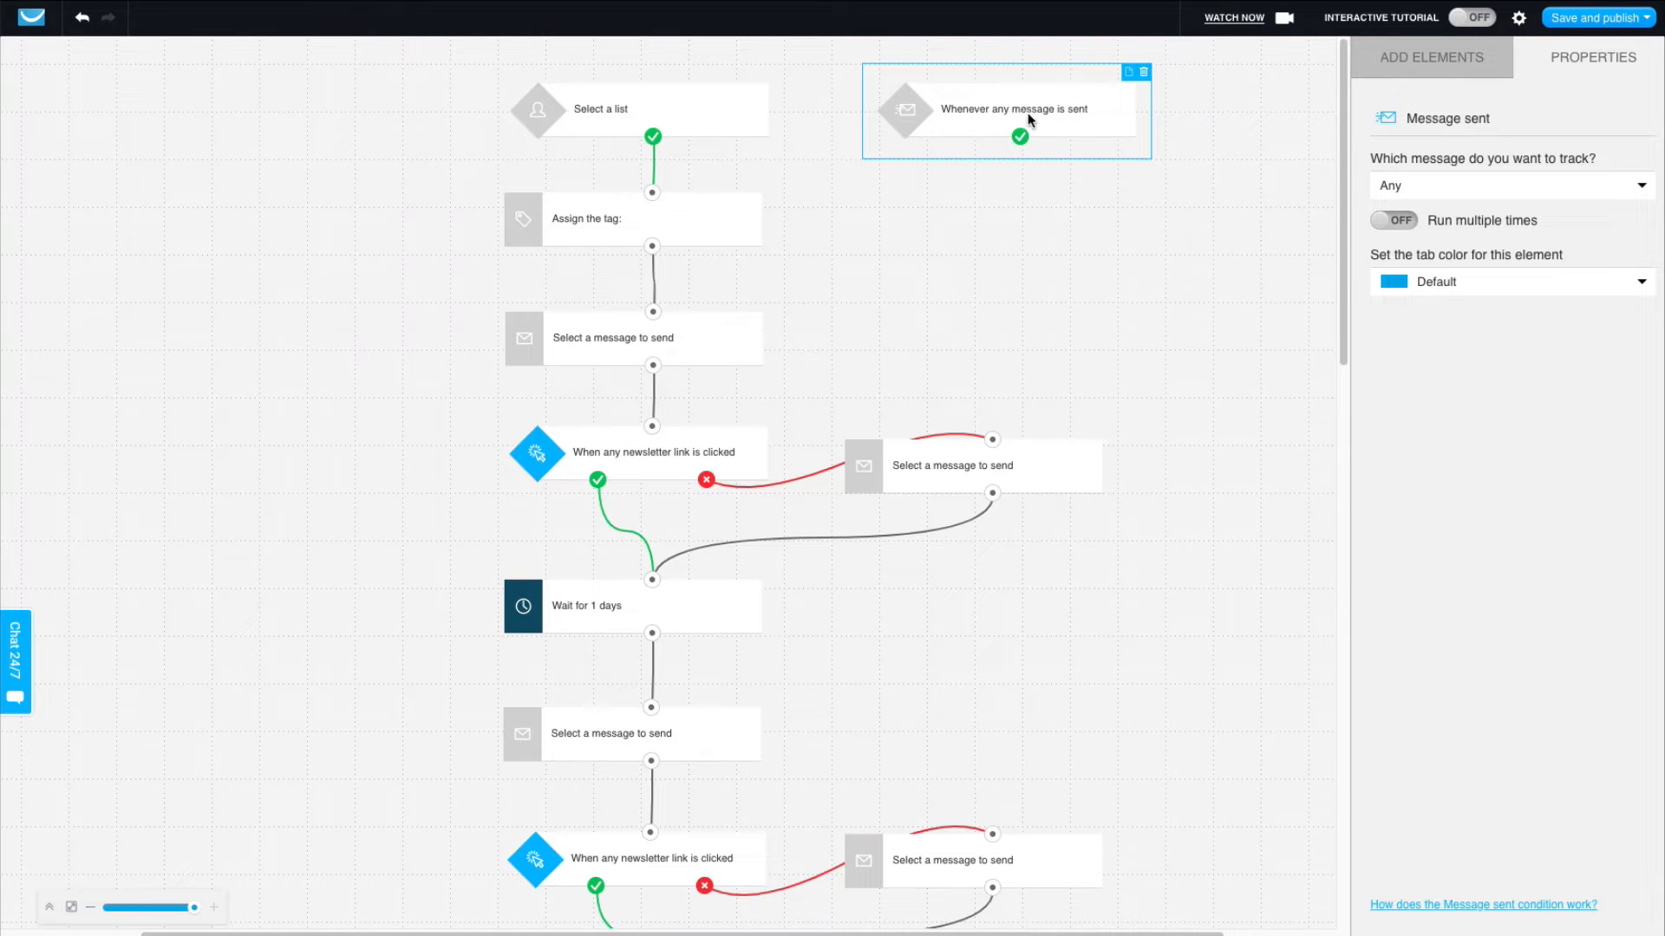
{"action": "left_click", "coordinate": [1386, 184]}
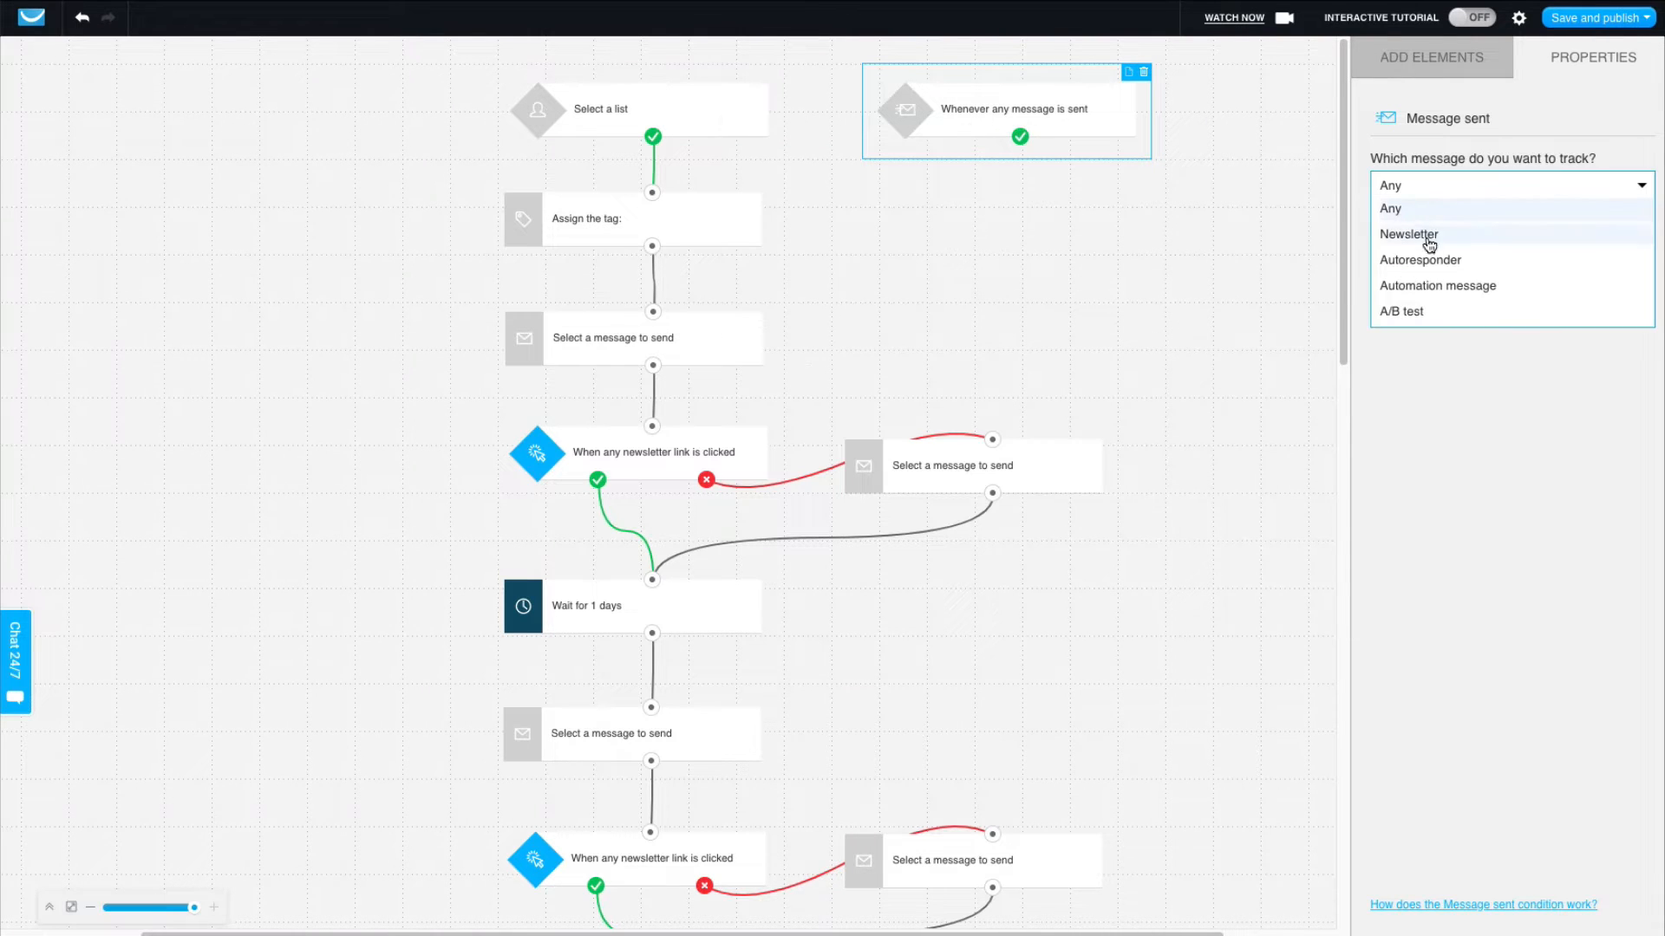
{"action": "left_click", "coordinate": [1396, 235]}
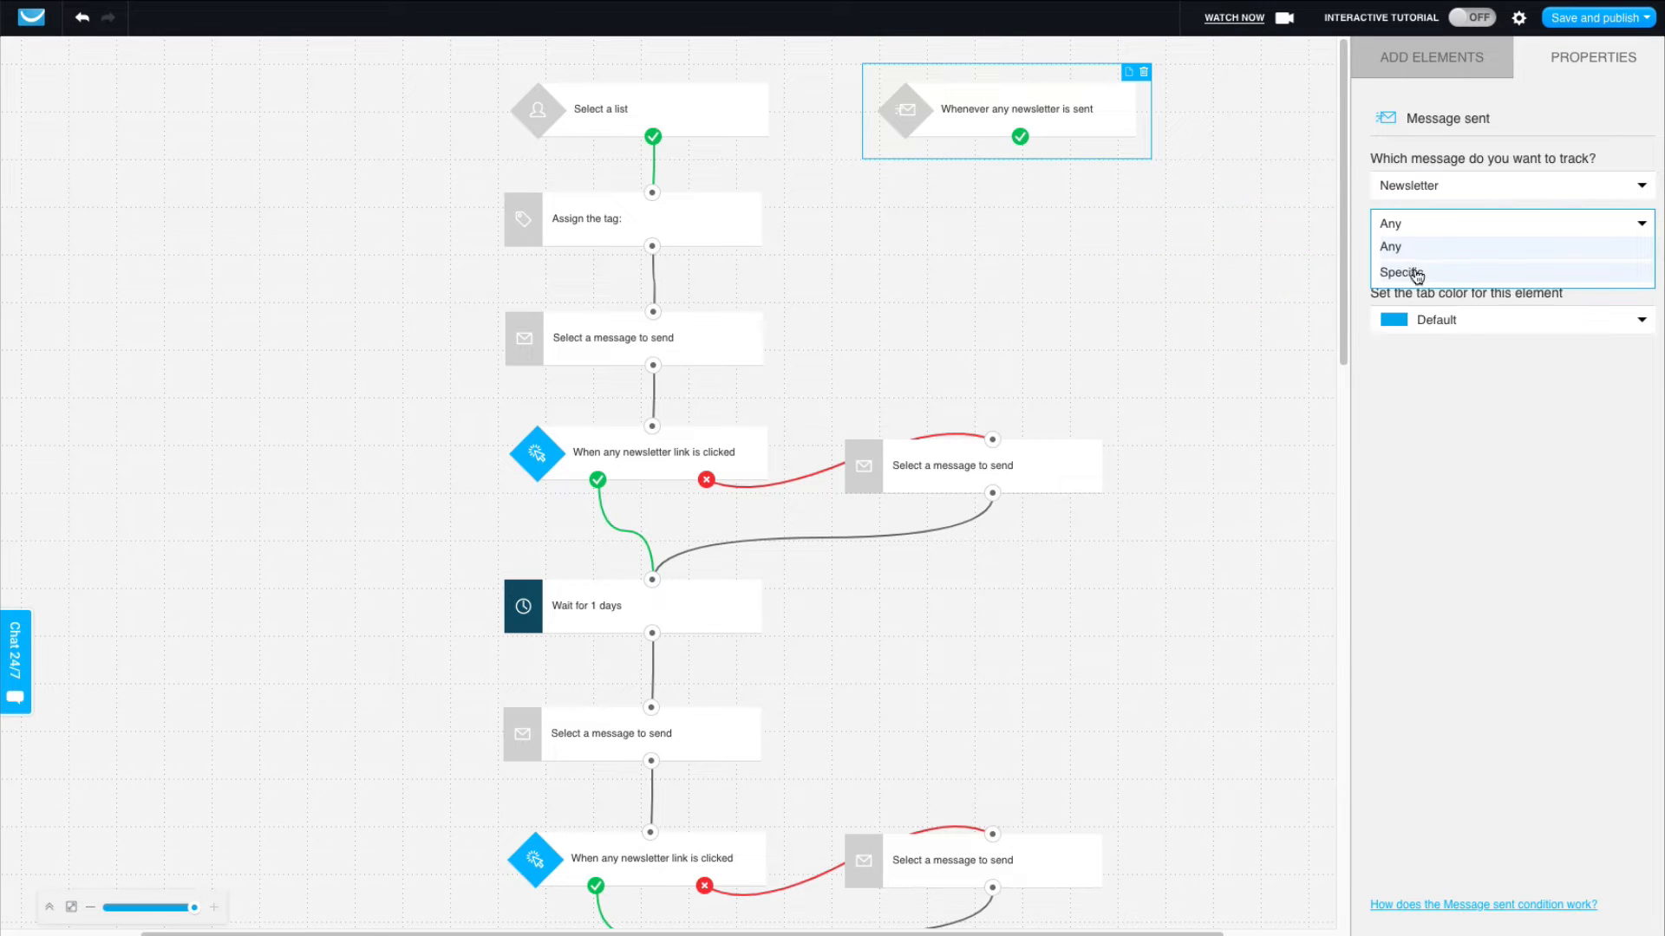
{"action": "left_click", "coordinate": [1383, 269]}
{"action": "left_click", "coordinate": [1445, 295]}
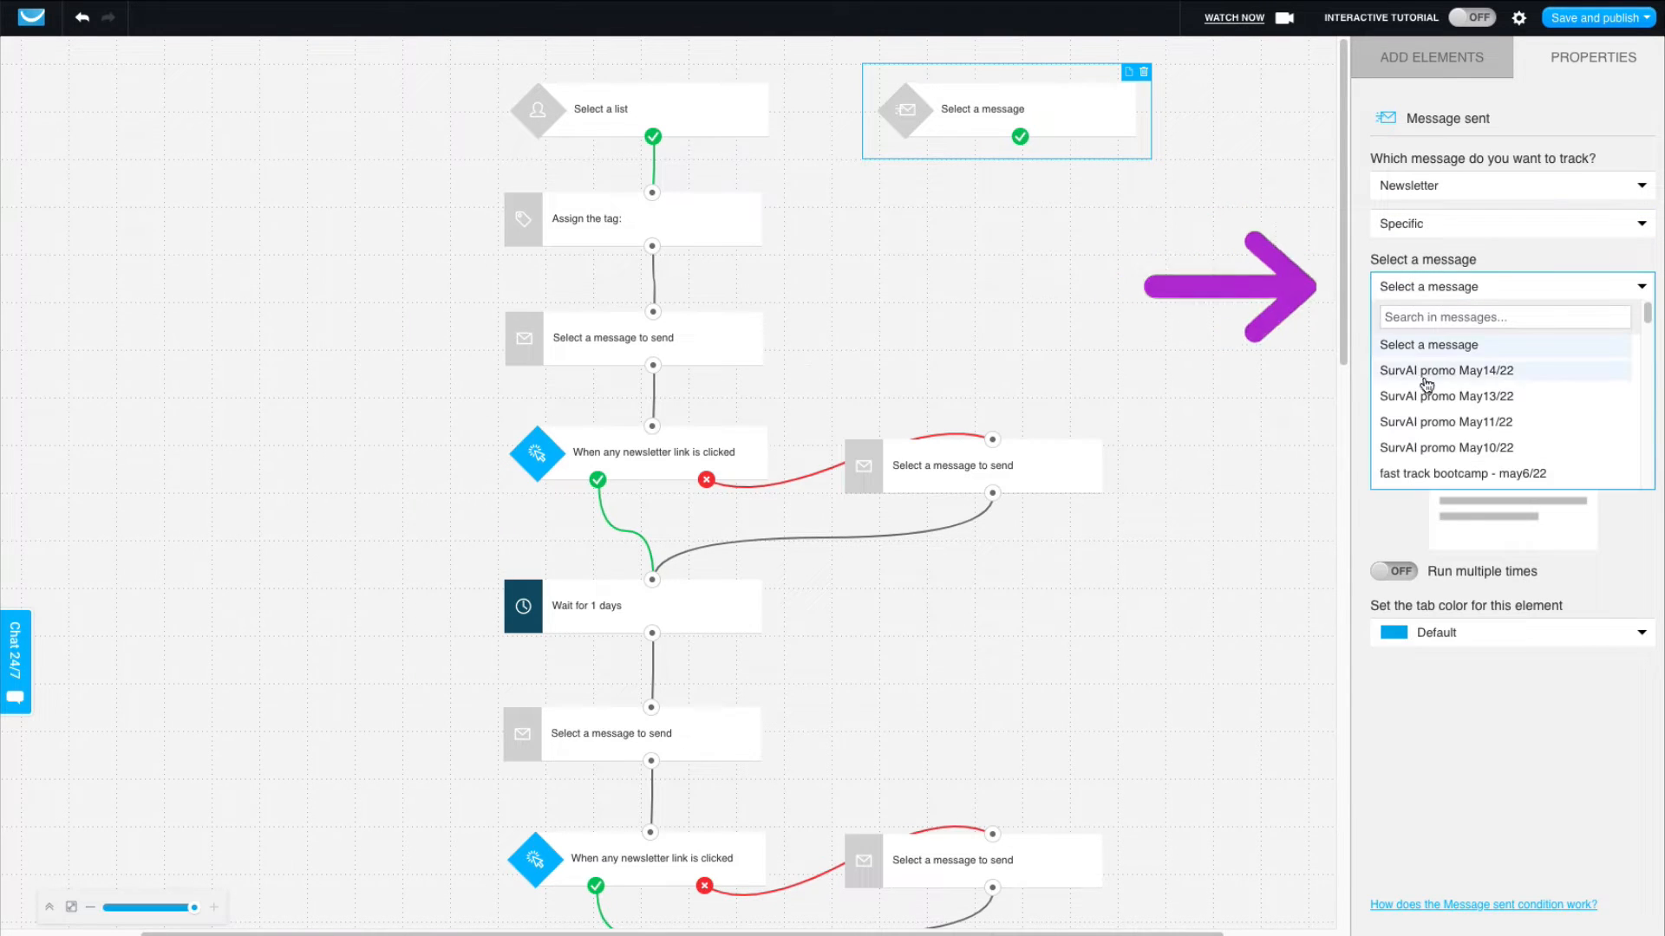
{"action": "left_click", "coordinate": [1401, 291]}
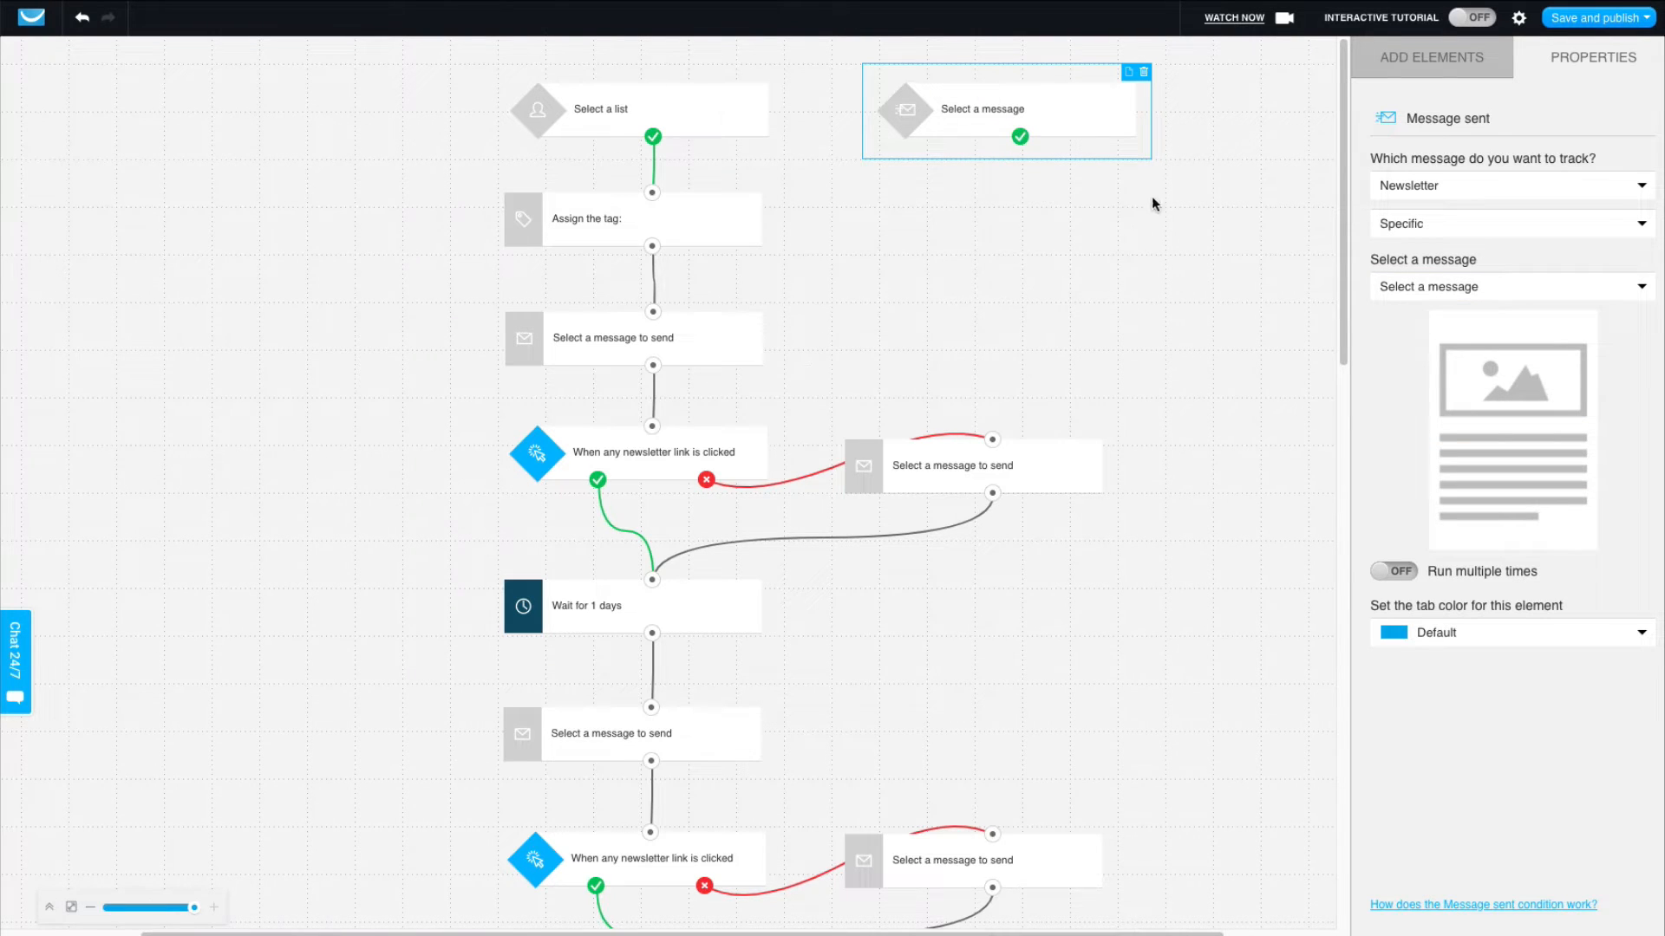
{"action": "left_click", "coordinate": [1143, 73]}
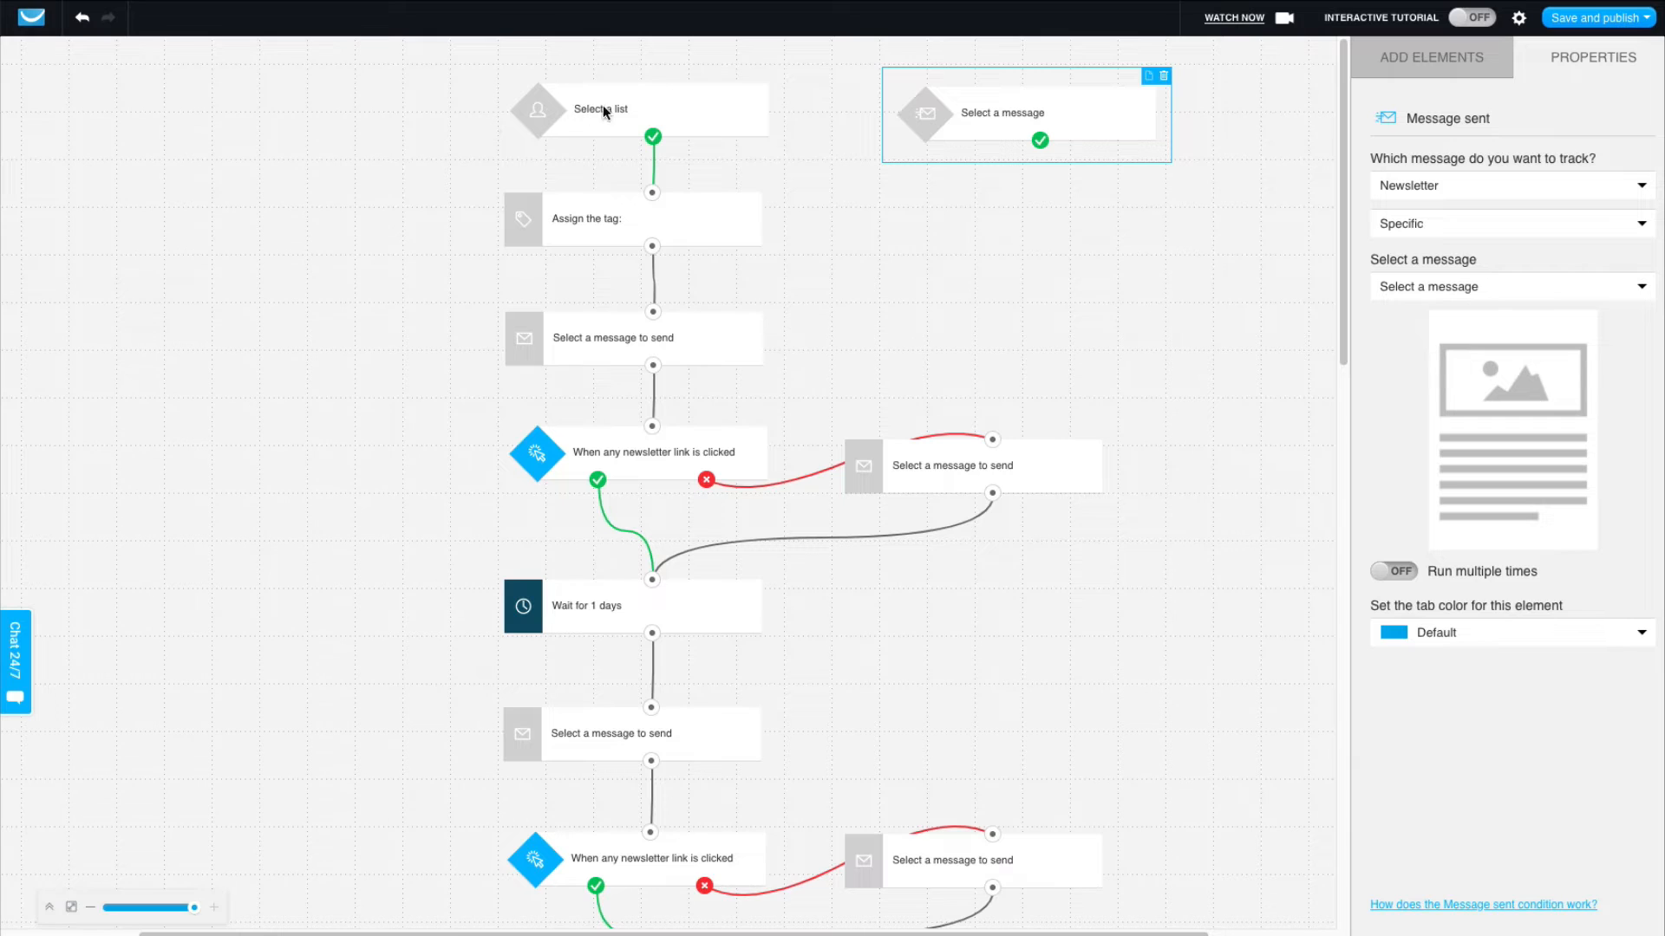
- Unlink the list trigger, move it top-left, and place Message sent above Assign the tag
{"action": "left_click", "coordinate": [655, 165]}
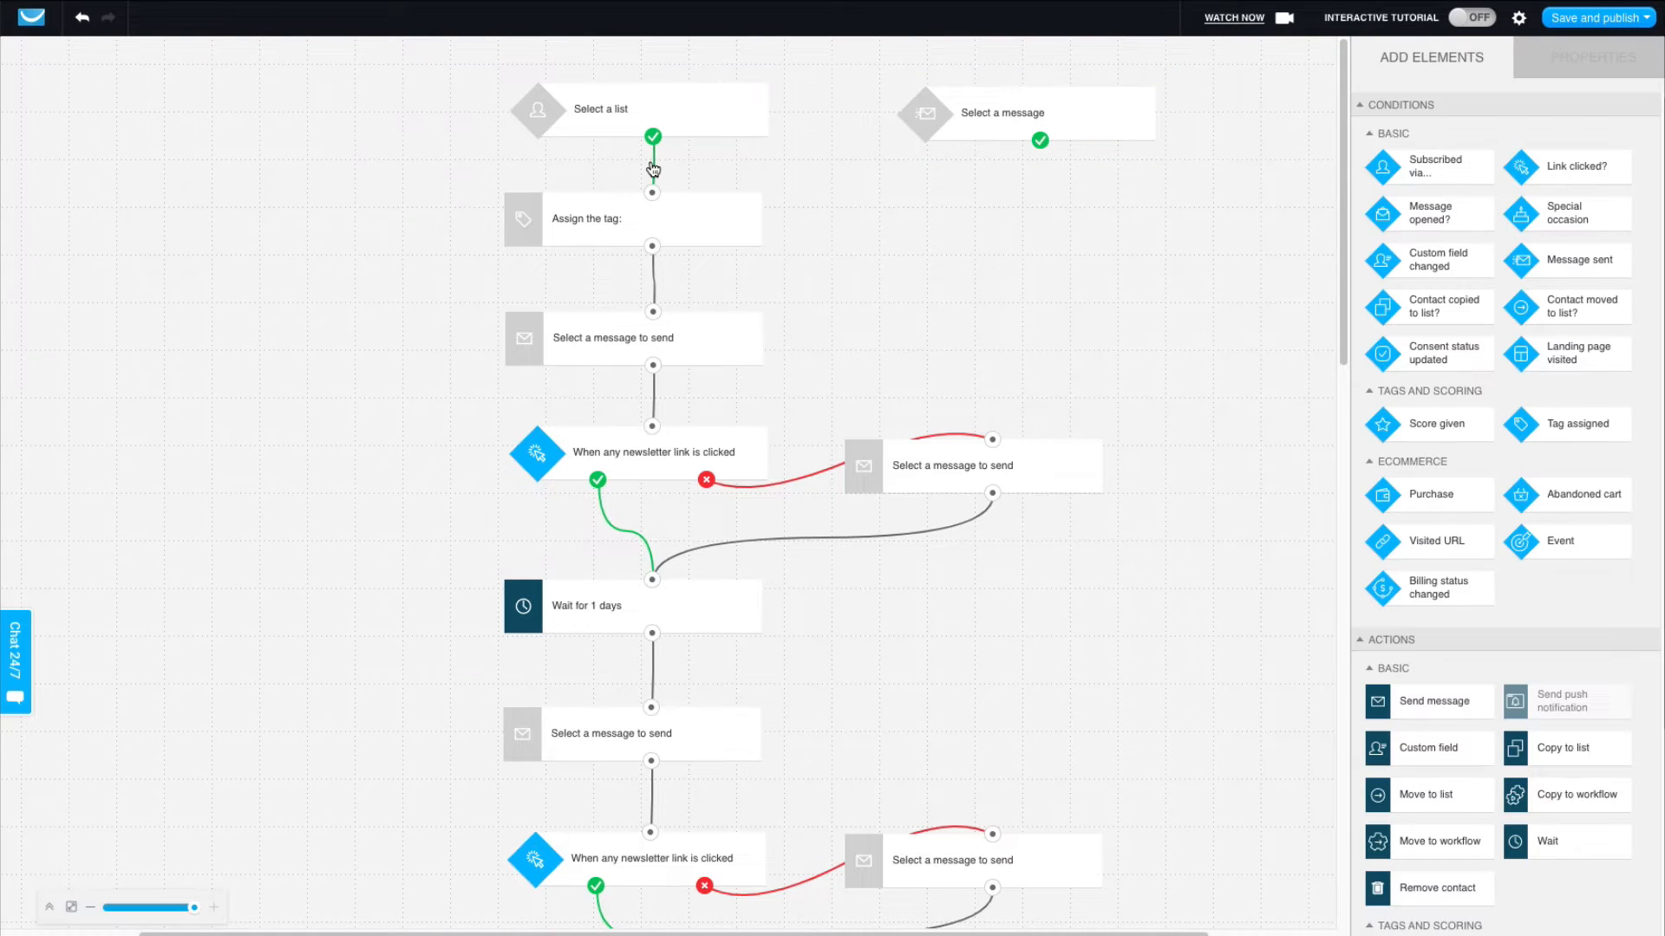
{"action": "left_click", "coordinate": [654, 167]}
{"action": "left_click_drag", "start_coordinate": [652, 111], "coordinate": [304, 106]}
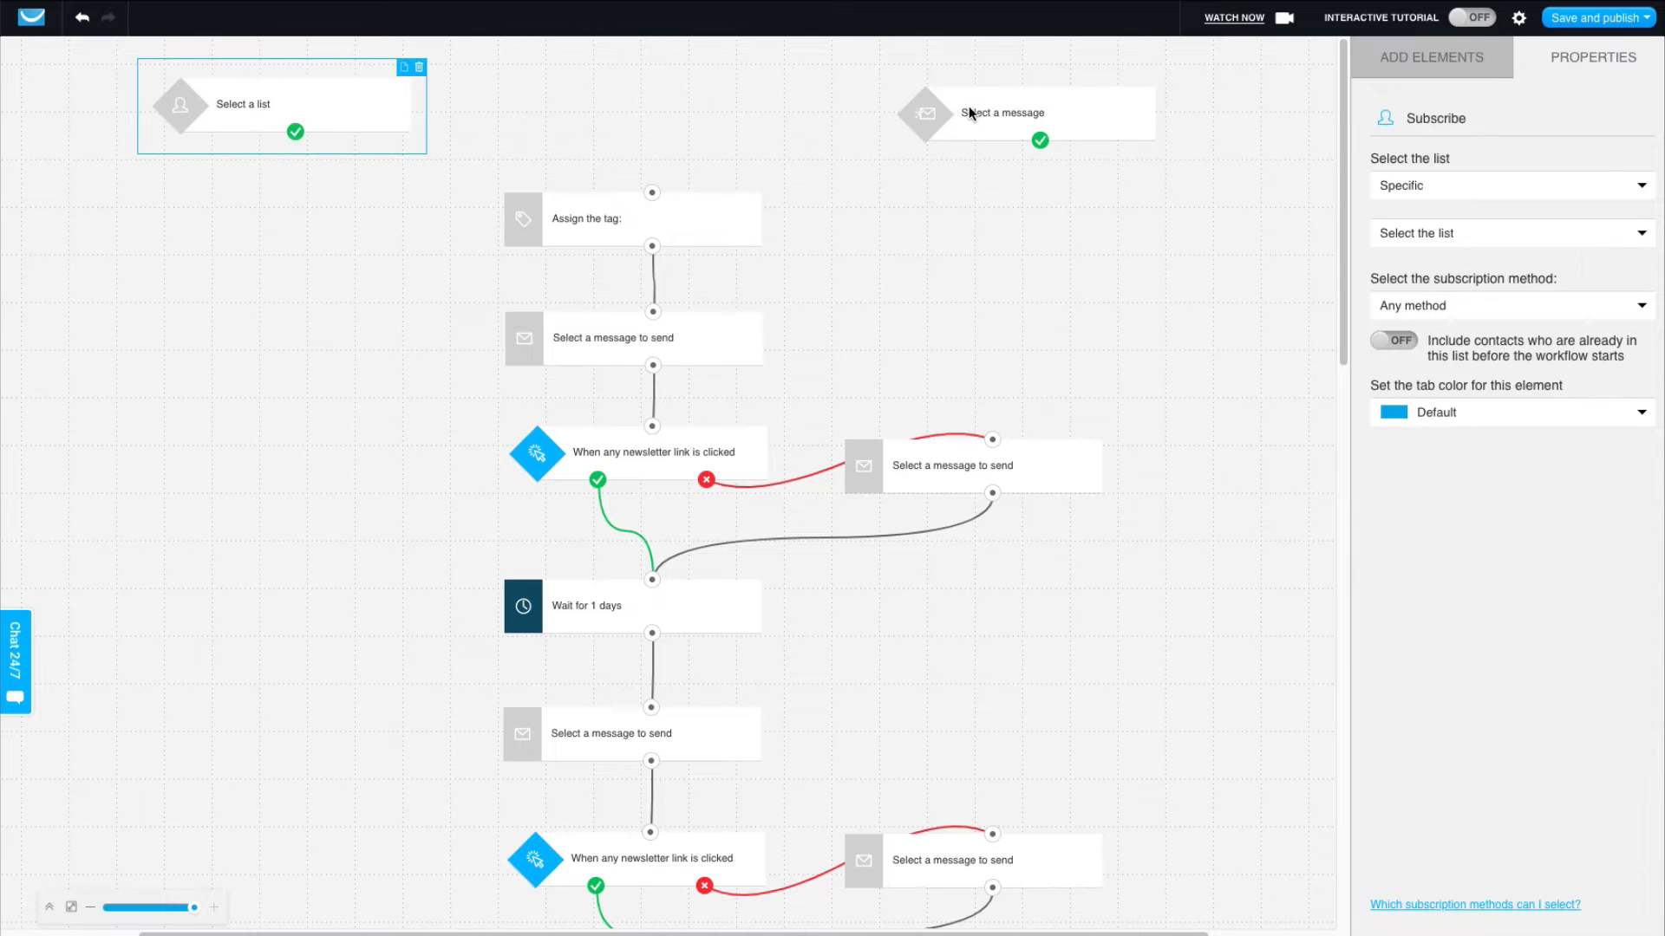
{"action": "left_click_drag", "start_coordinate": [969, 113], "coordinate": [661, 193]}
- Connect Message sent to the tag step, then view the list trigger's settings
{"action": "left_click", "coordinate": [678, 106]}
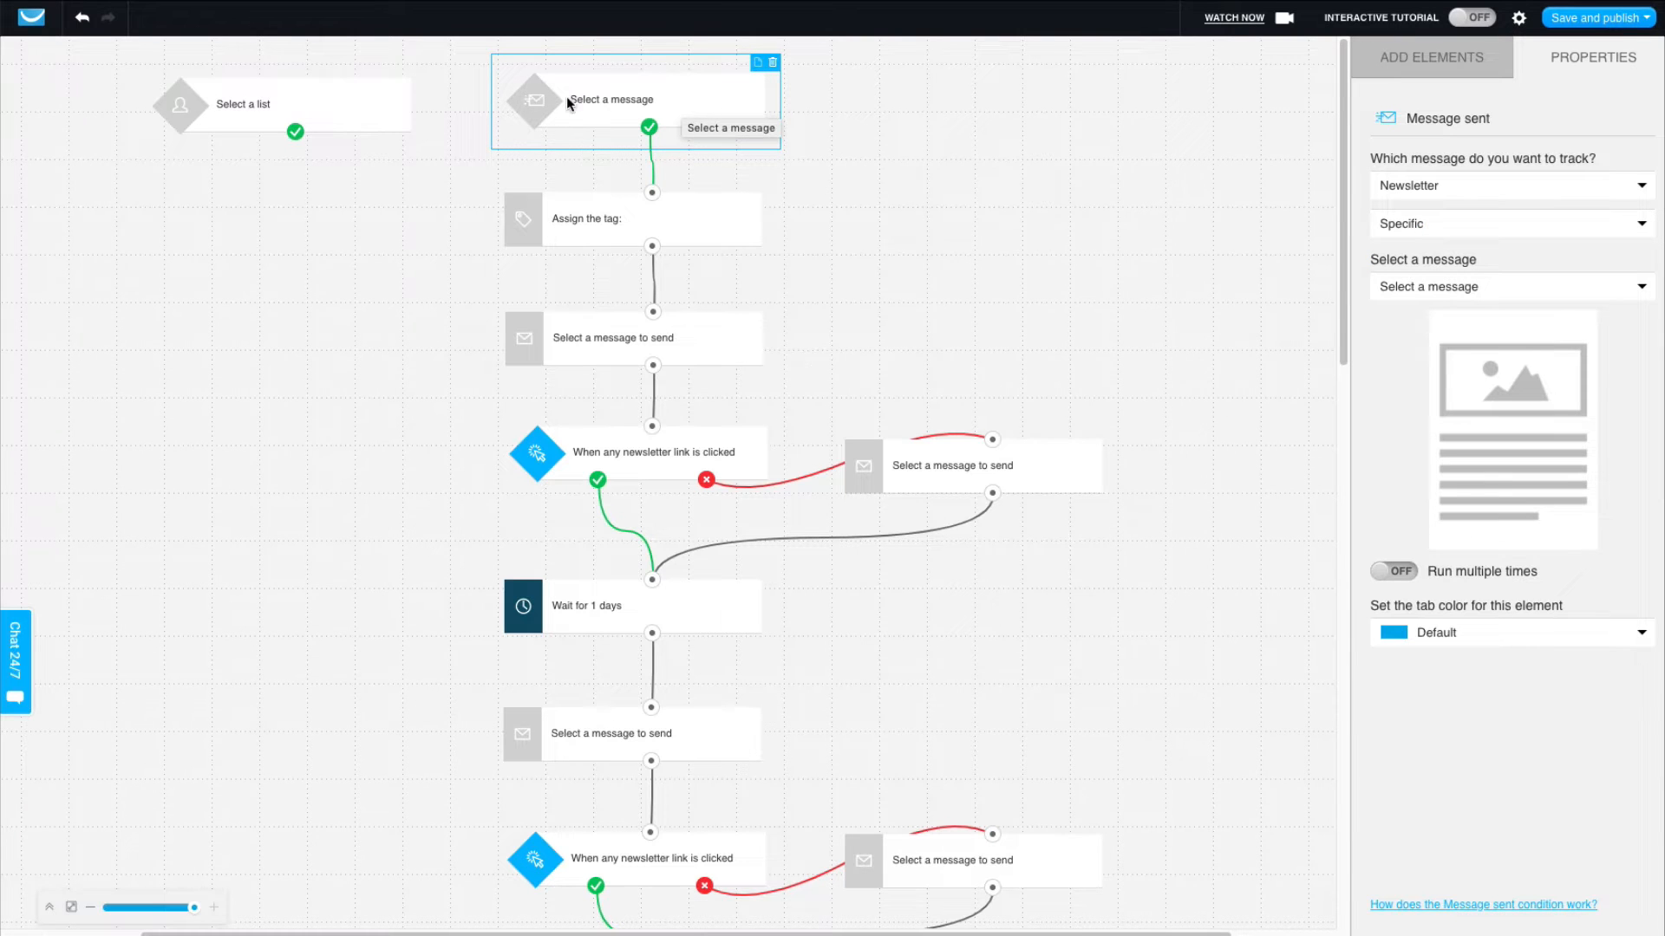
{"action": "left_click", "coordinate": [379, 110]}
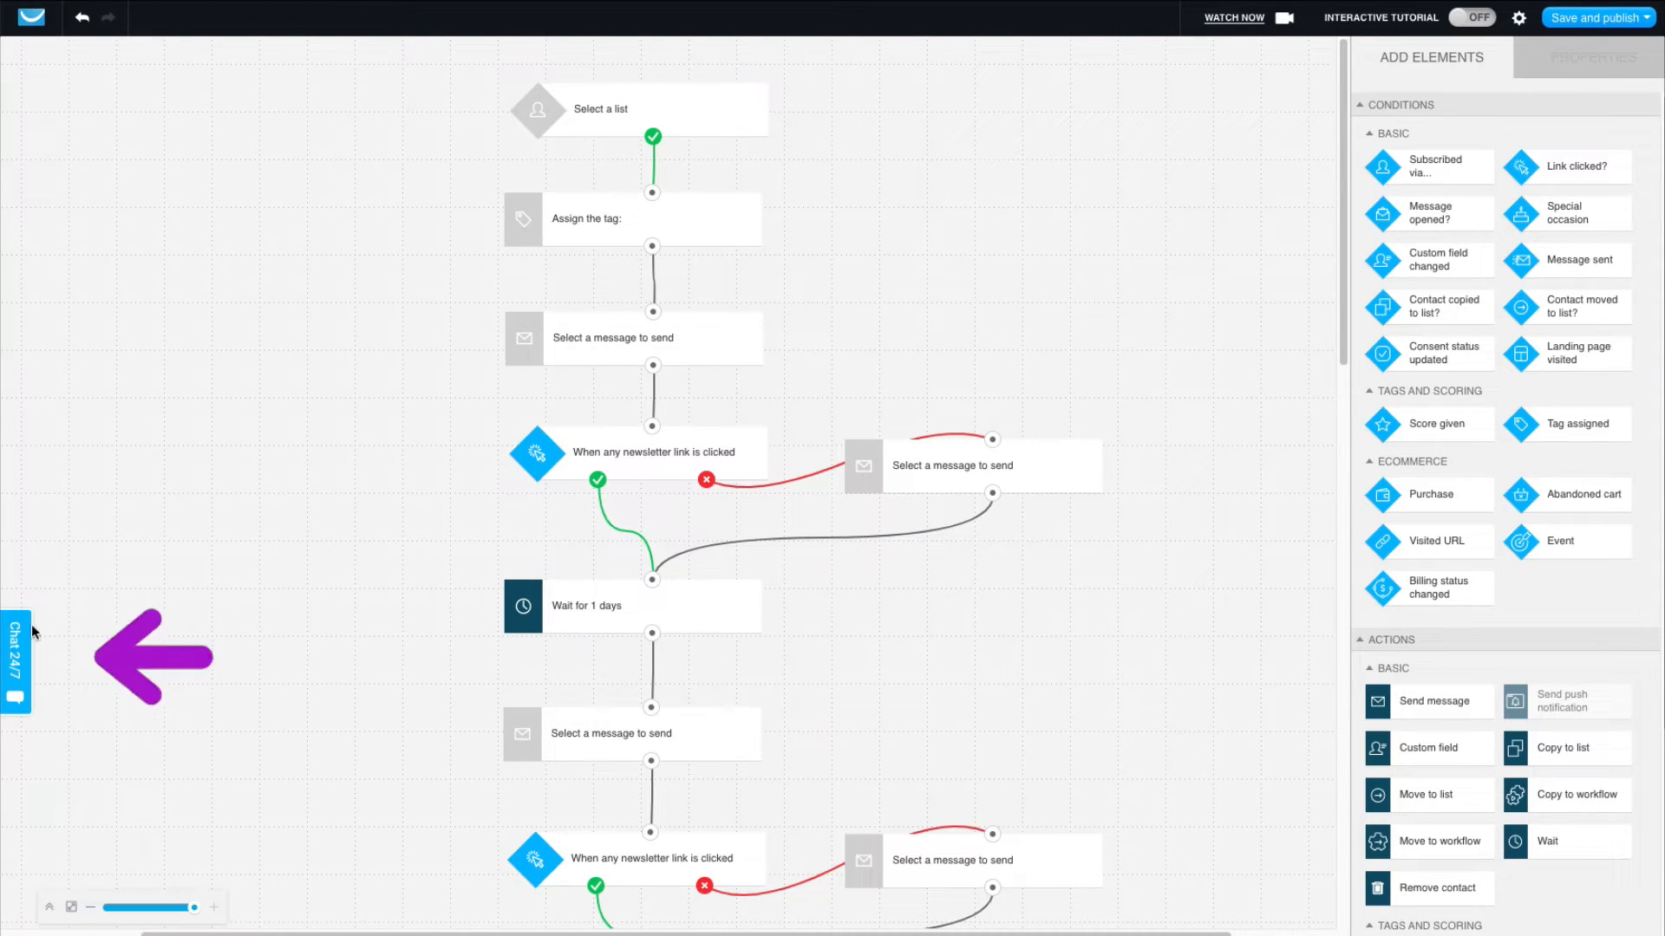
{"action": "left_click", "coordinate": [13, 648]}
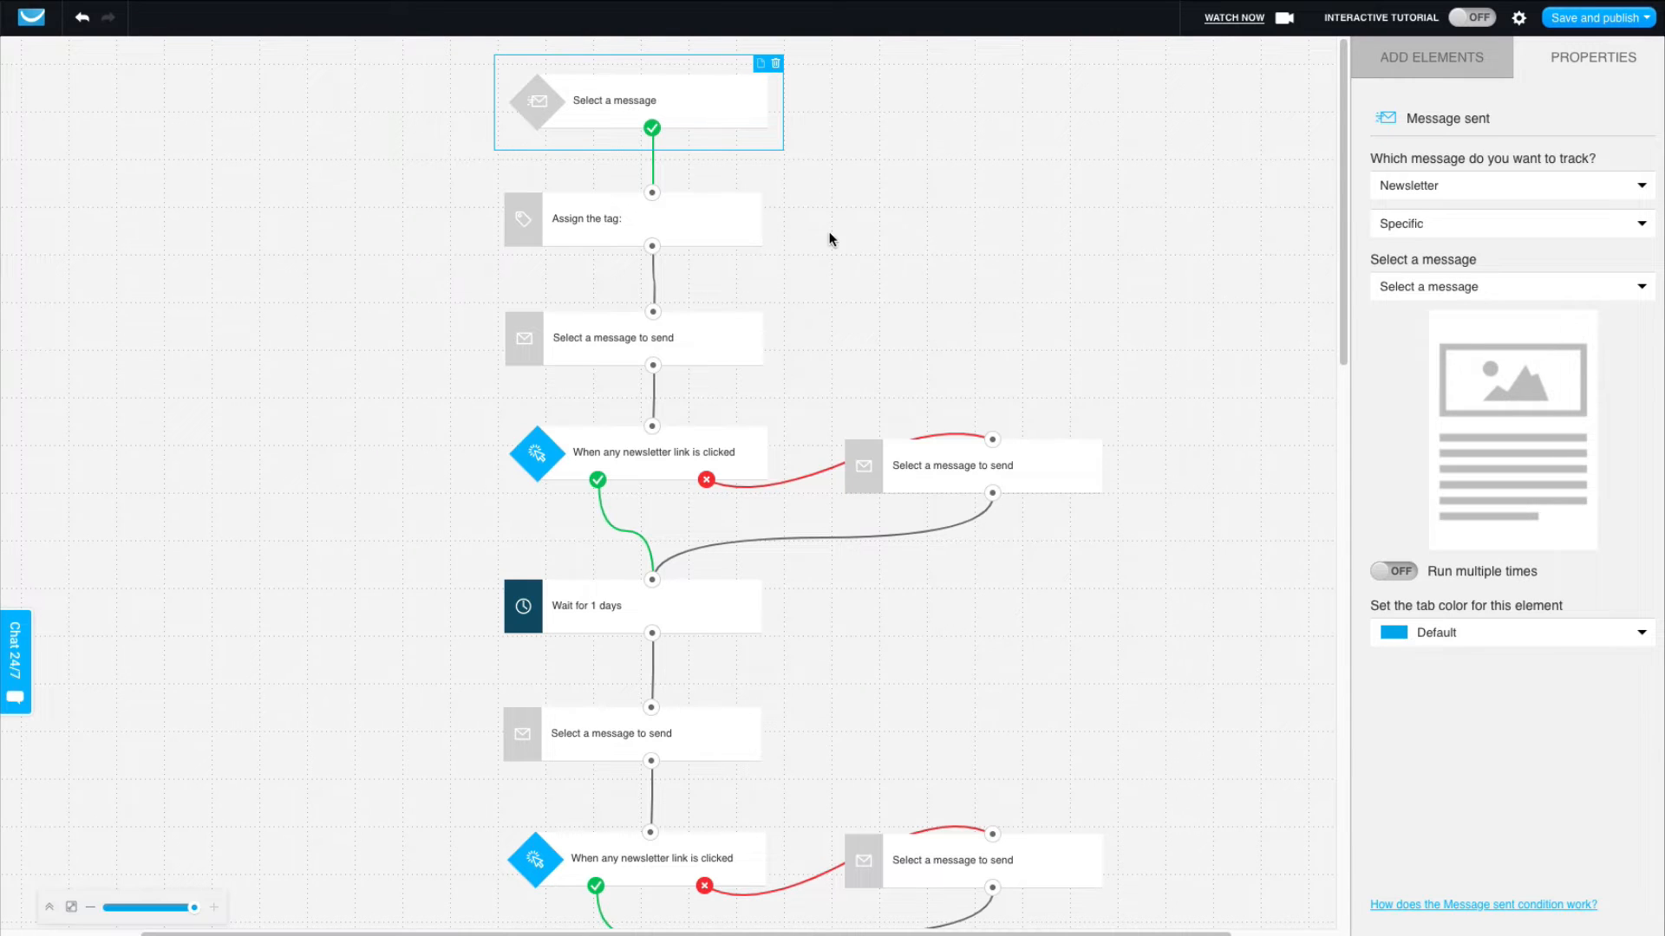
- Make the tag step assign Inside_Promotion, then start creating a new tag
{"action": "left_click", "coordinate": [683, 225]}
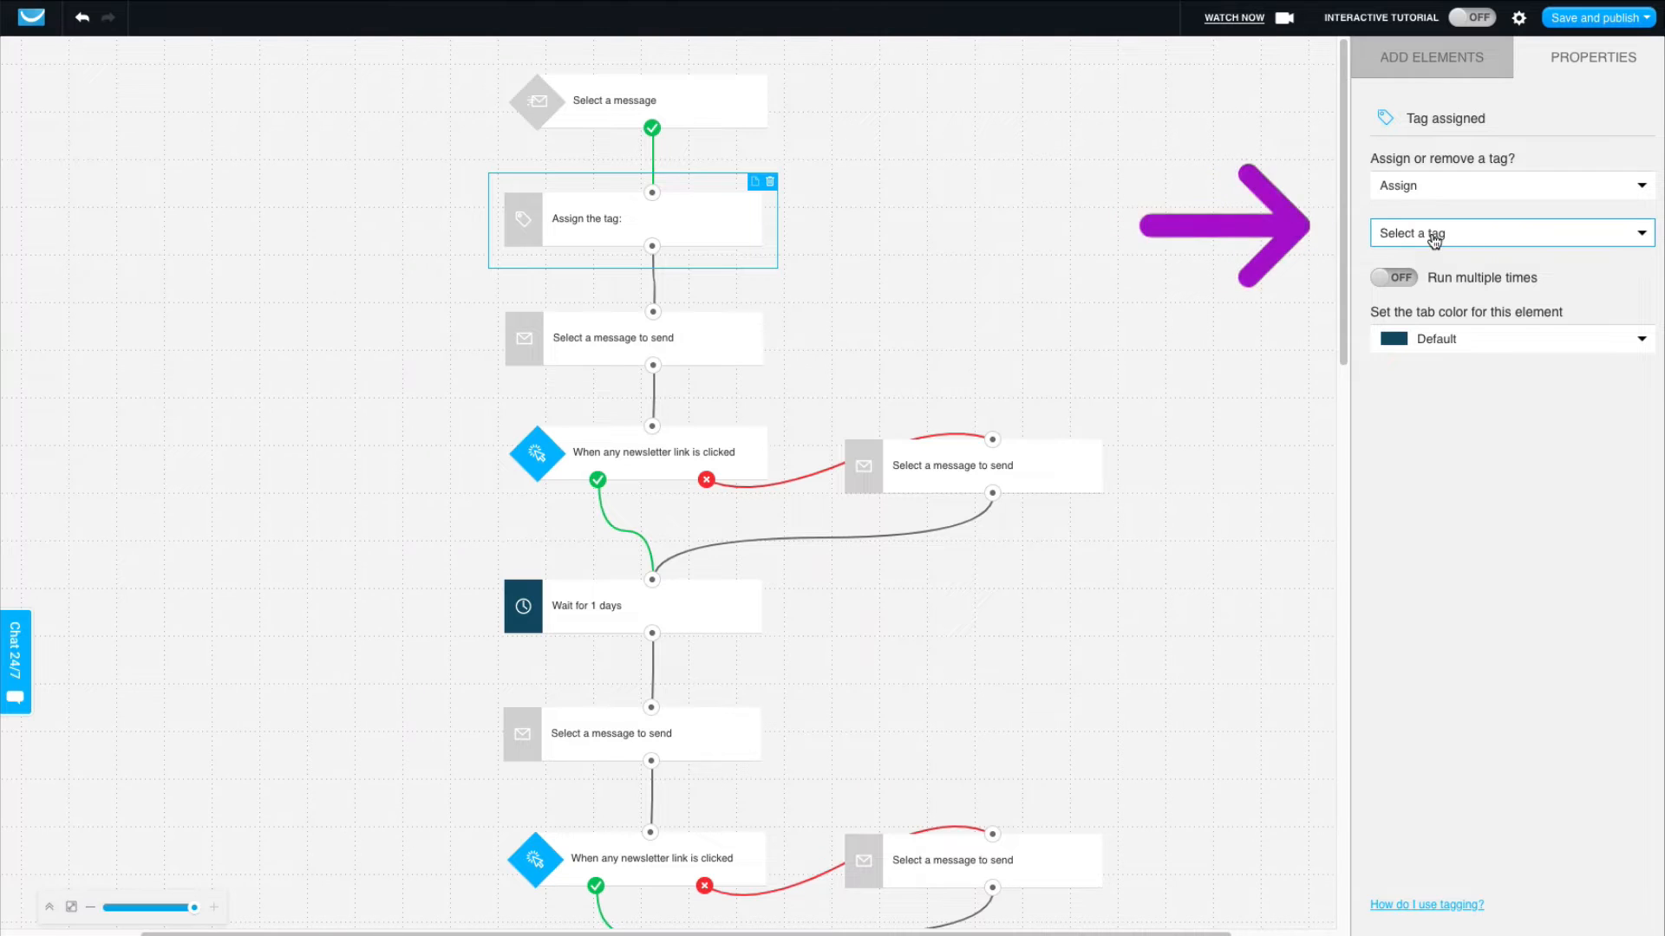
{"action": "left_click", "coordinate": [1427, 235]}
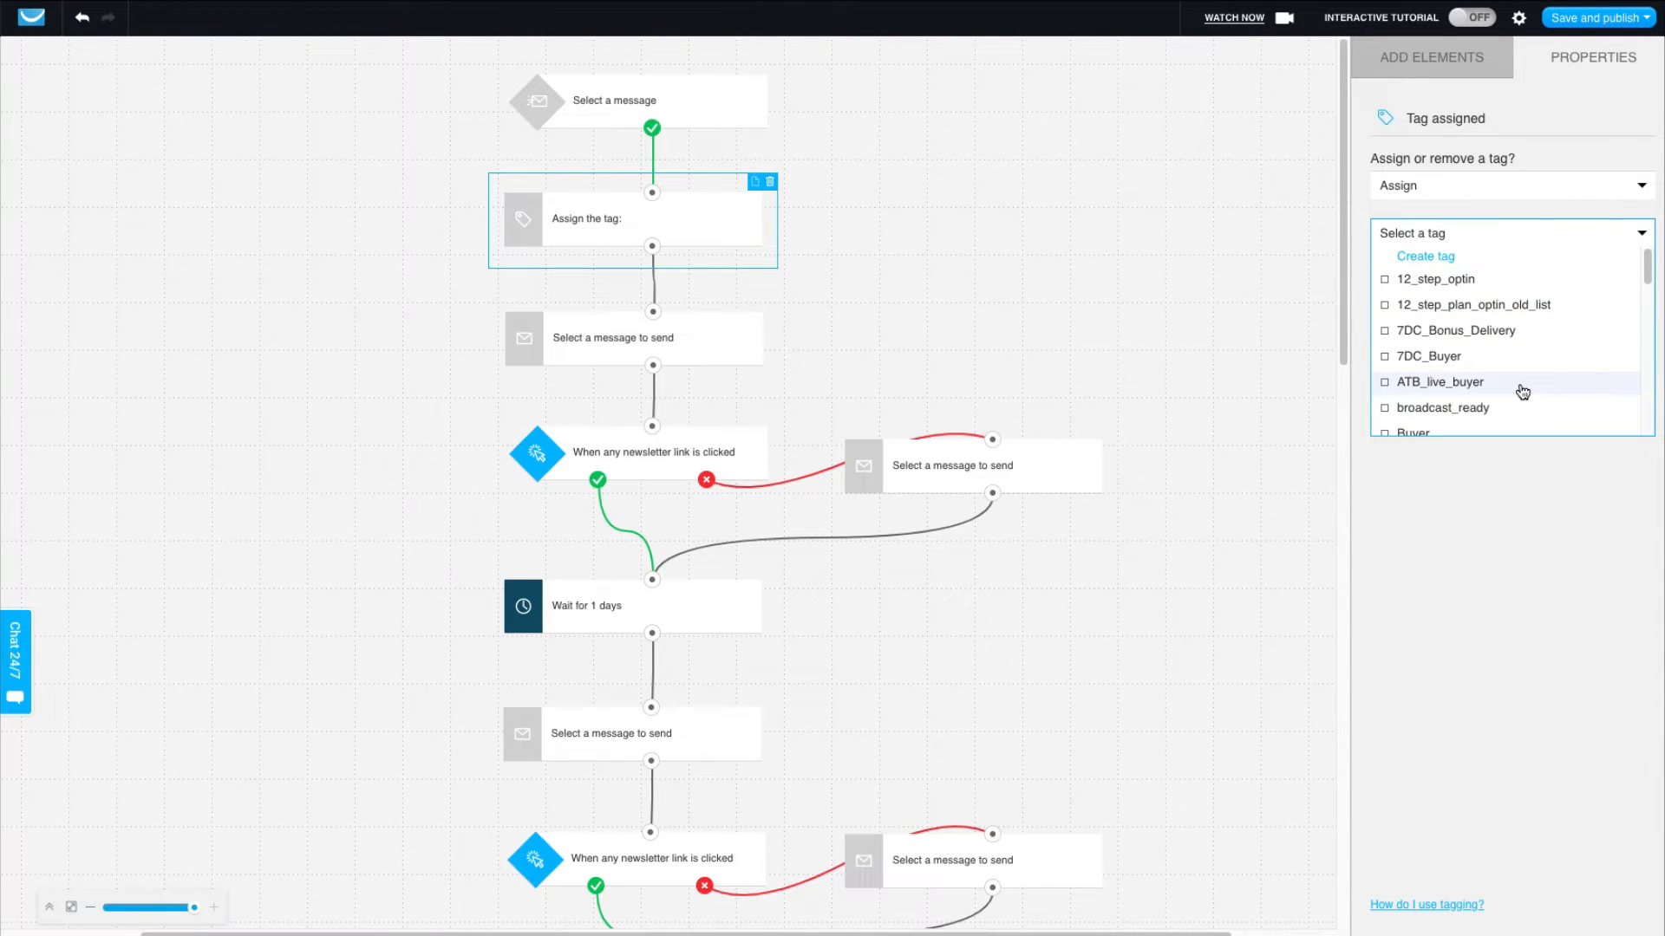
{"action": "scroll", "coordinate": [1522, 391], "scroll_direction": "down", "scroll_amount": 10}
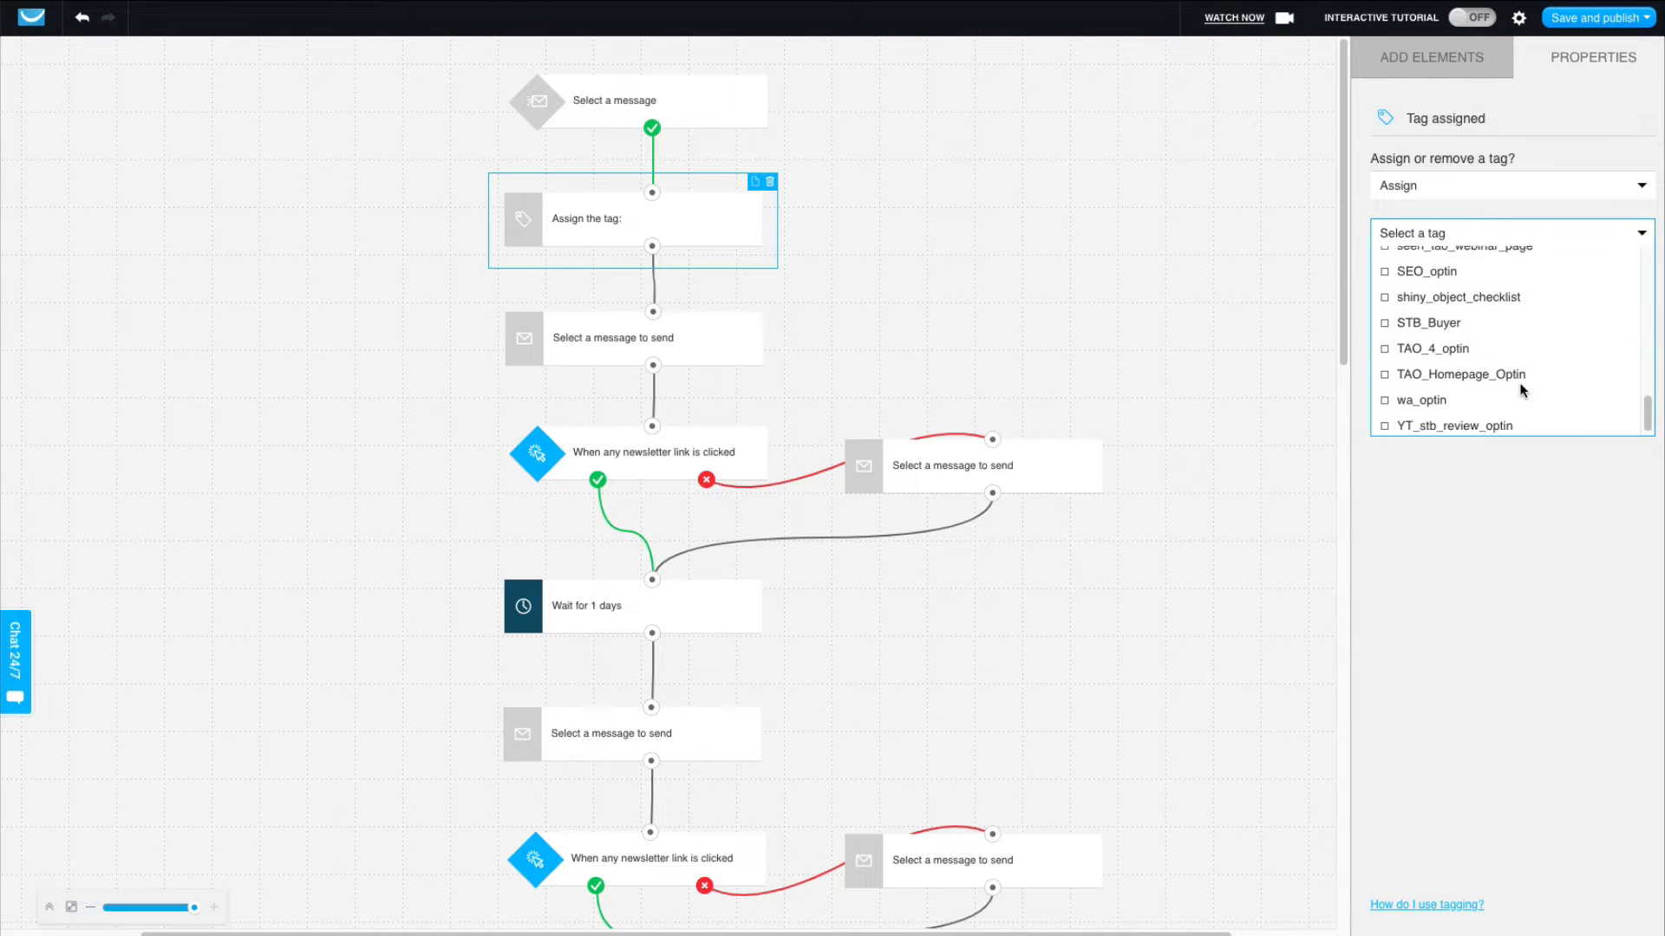
{"action": "scroll", "coordinate": [1522, 392], "scroll_direction": "up", "scroll_amount": 5}
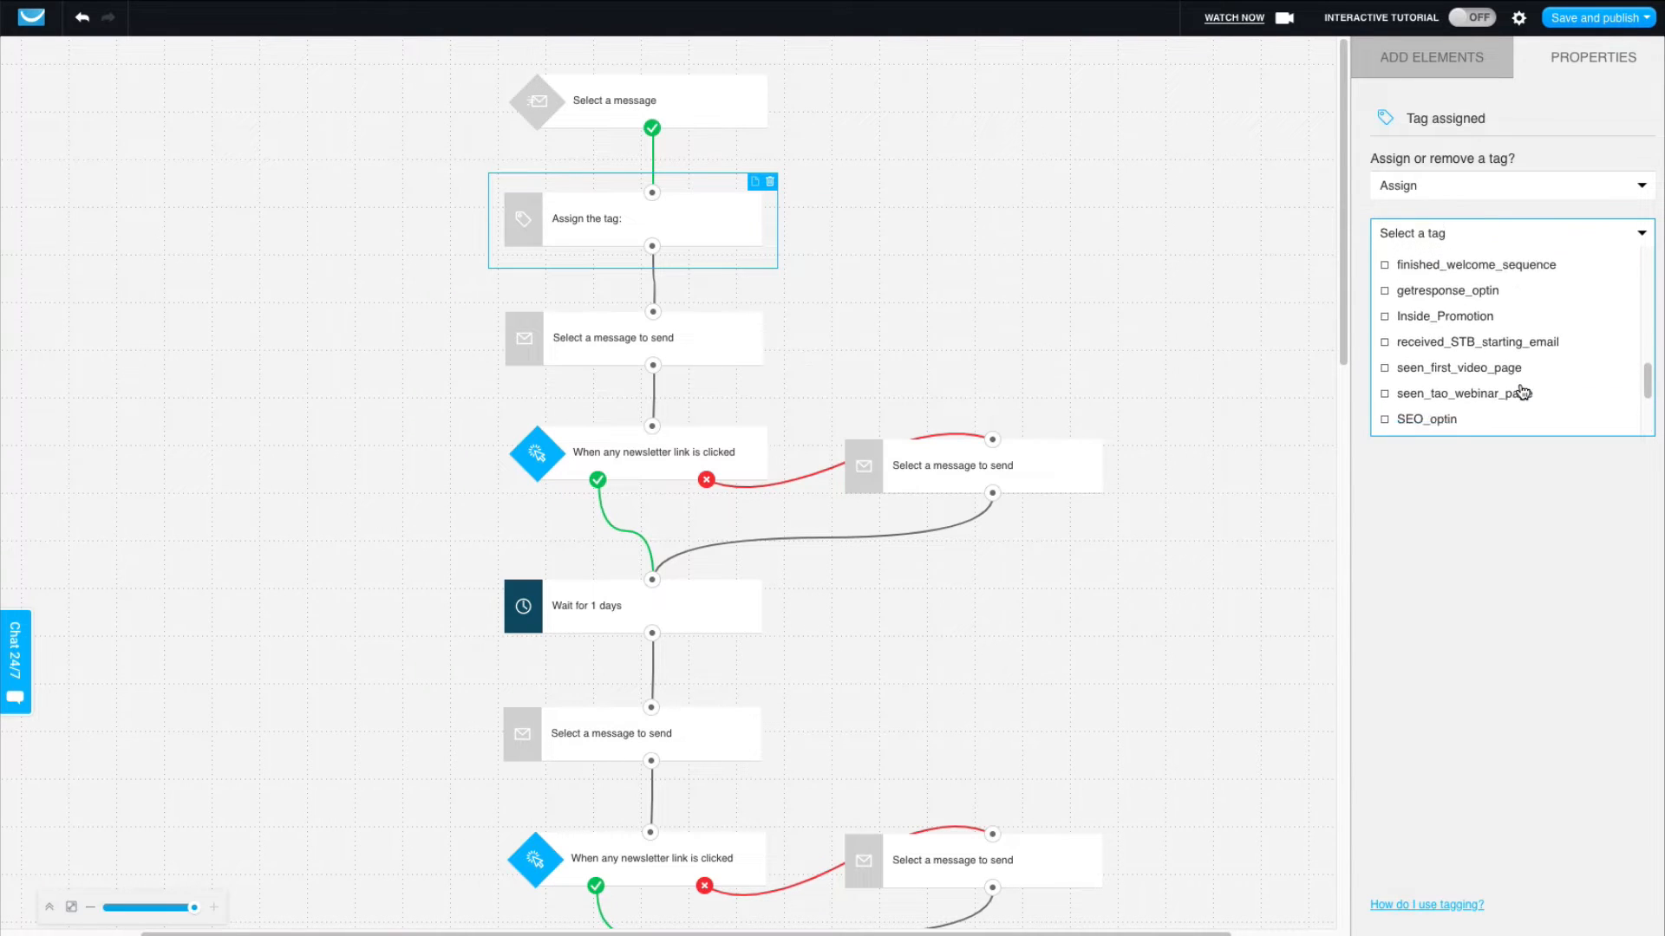
{"action": "left_click", "coordinate": [1419, 343]}
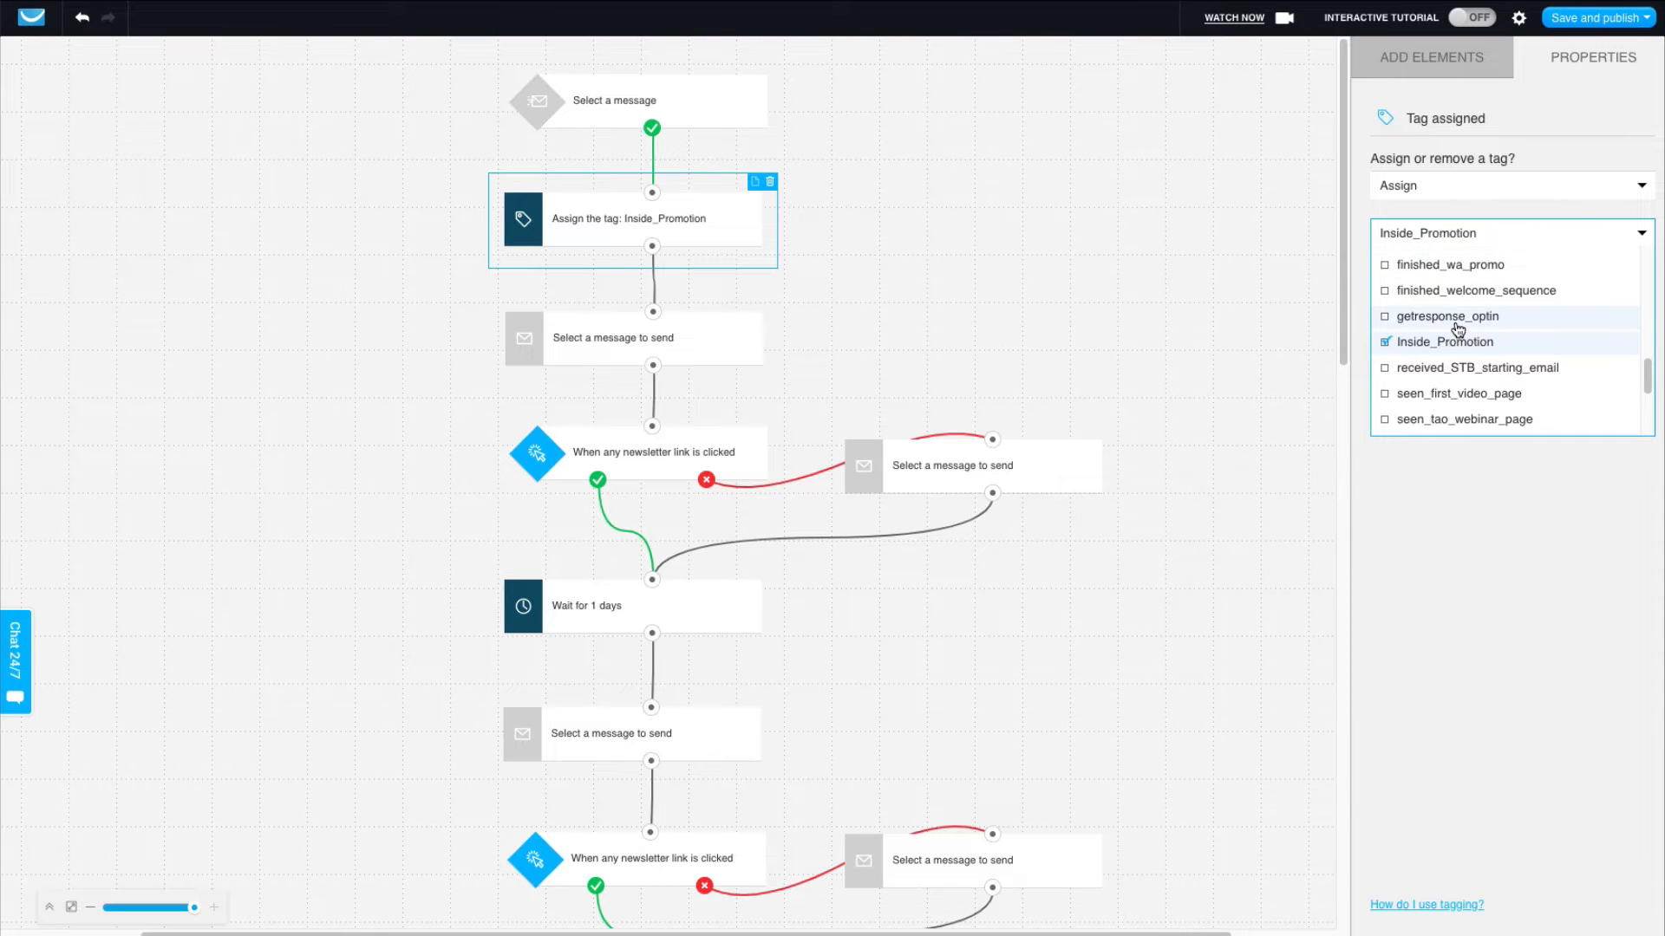
{"action": "scroll", "coordinate": [1458, 328], "scroll_direction": "up", "scroll_amount": 5}
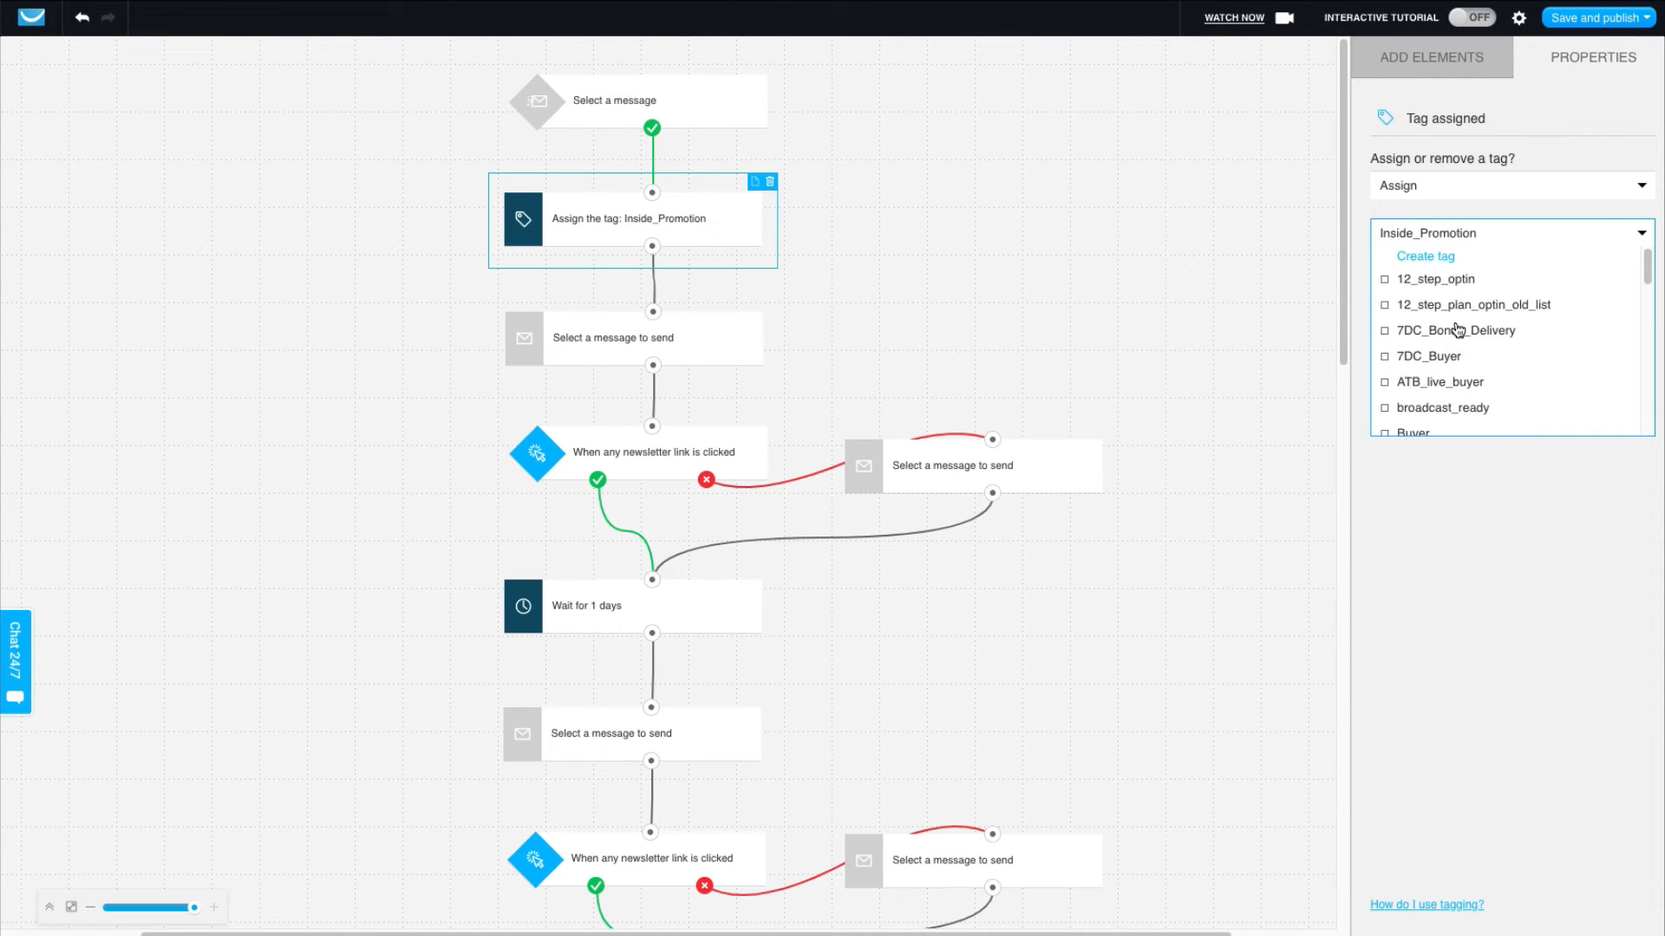
{"action": "left_click", "coordinate": [1424, 258]}
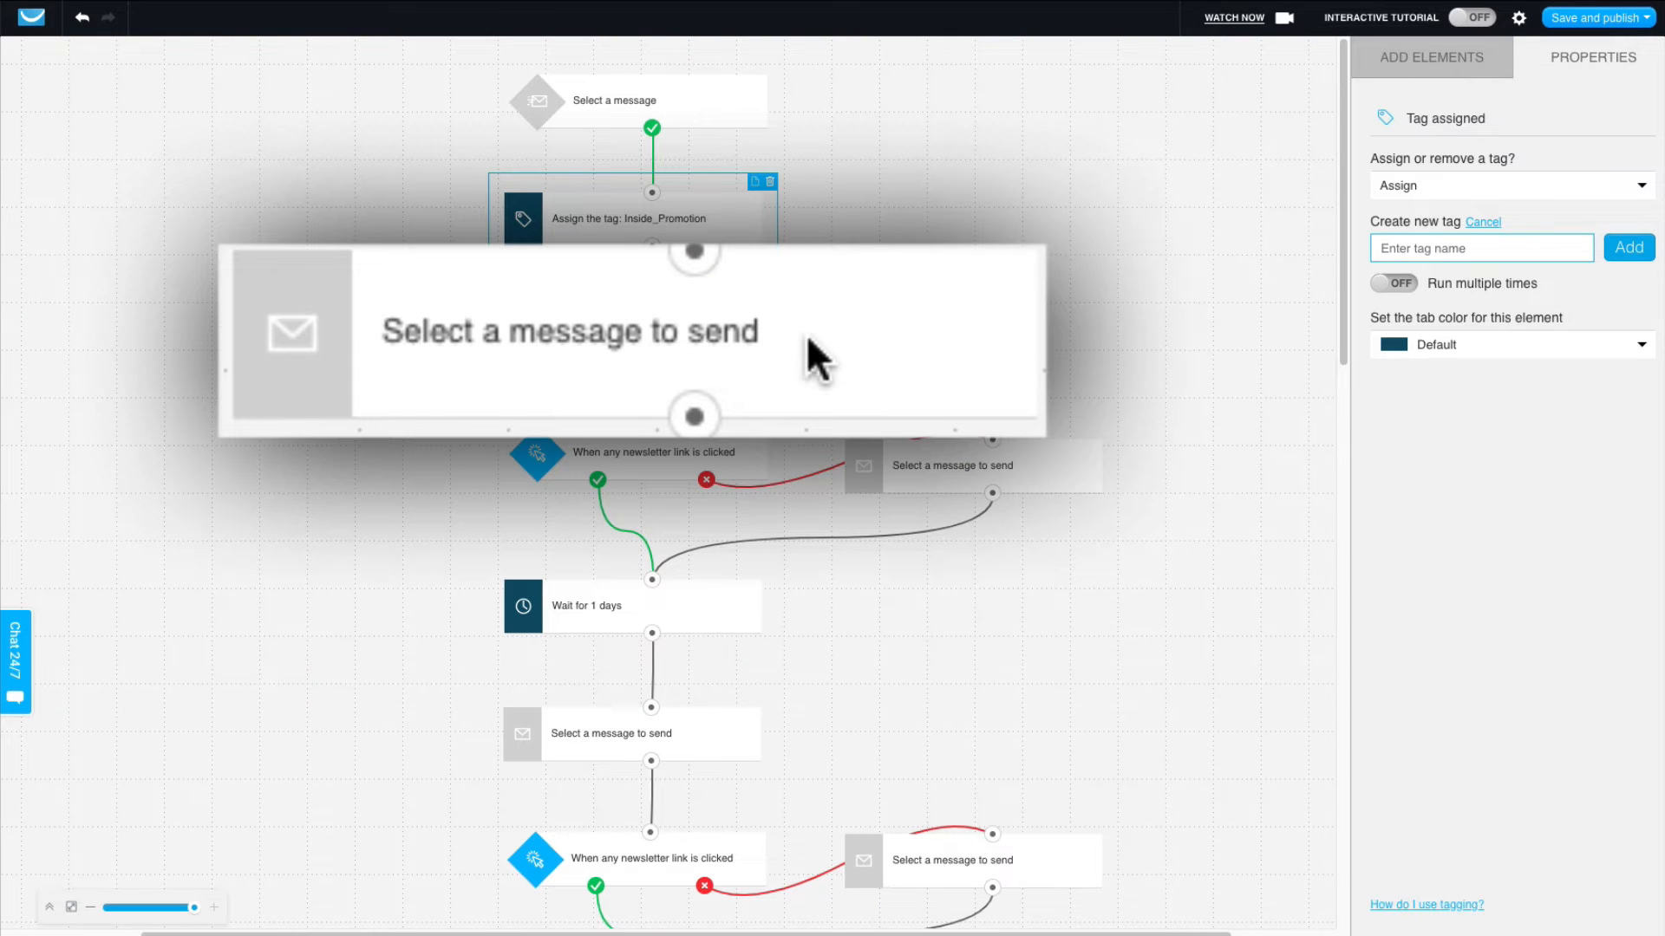
- Create a new message for the send-message step, pasting 'title and date' as its name
{"action": "left_click", "coordinate": [687, 345]}
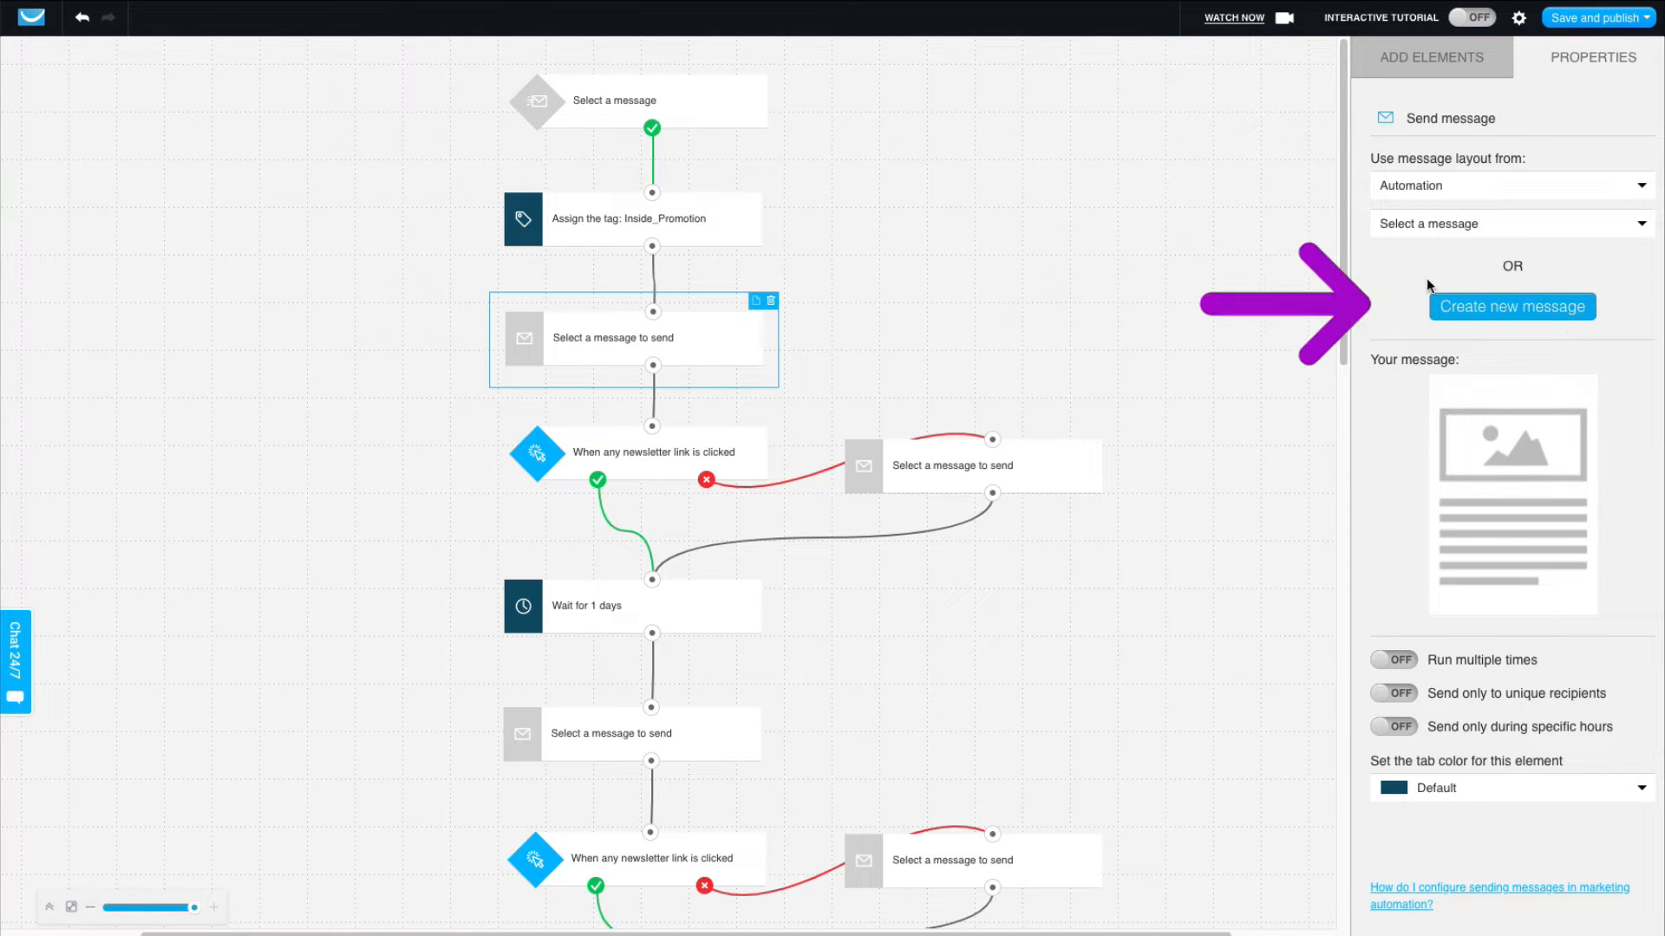
{"action": "left_click", "coordinate": [1499, 309]}
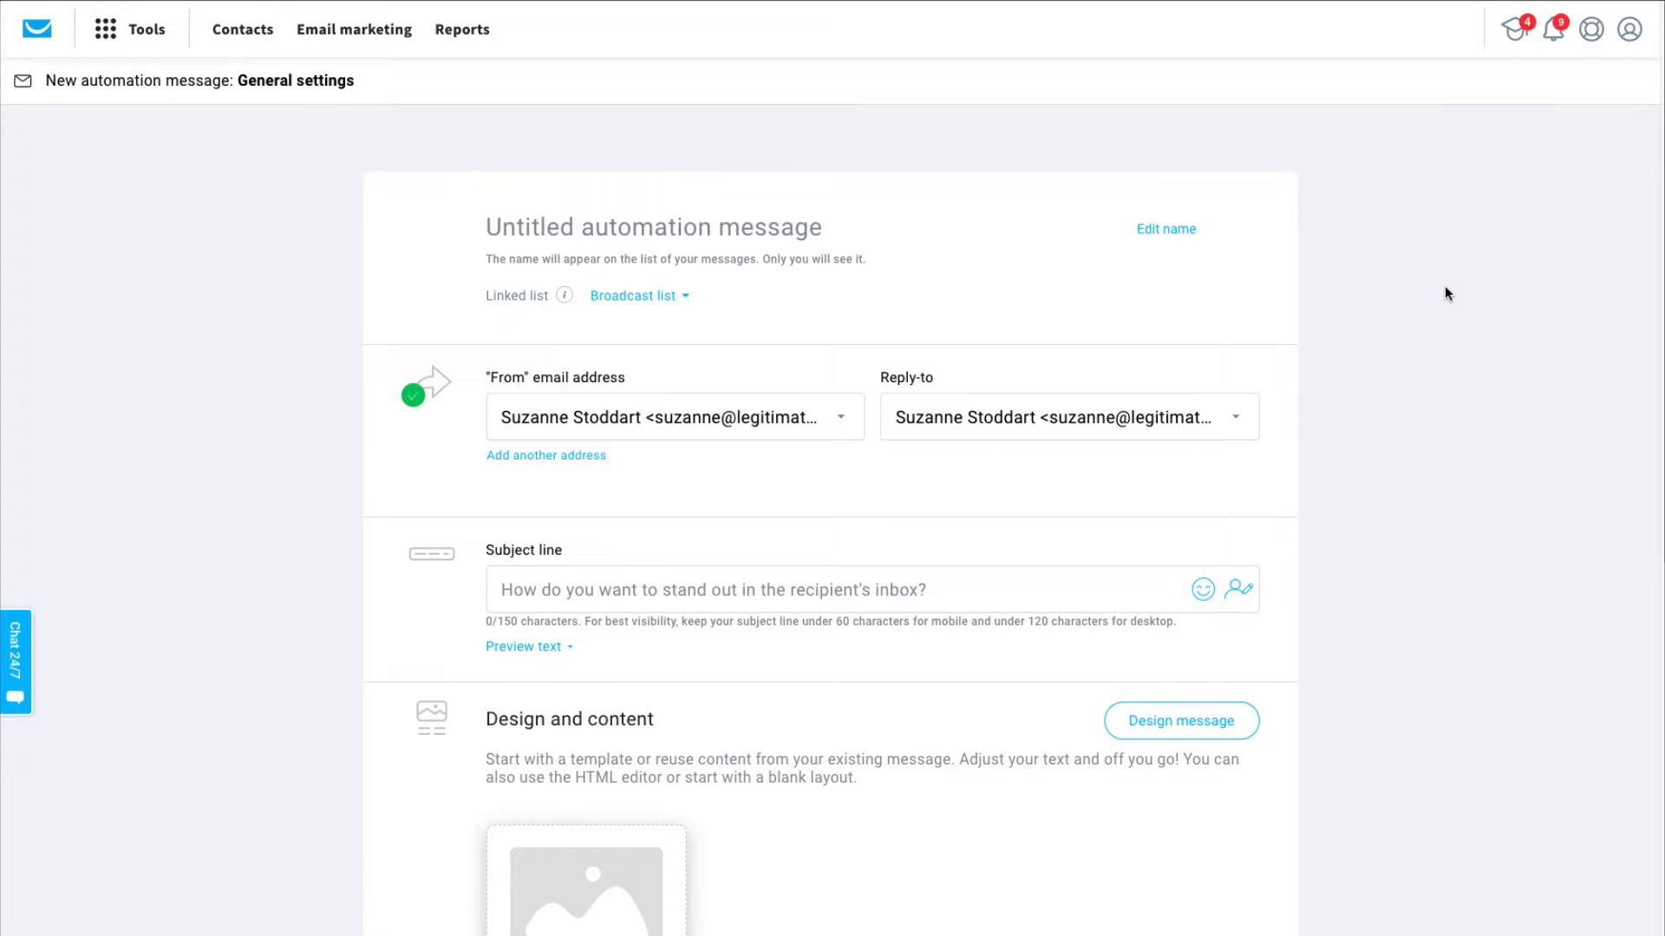
{"action": "type", "text": "title and date"}
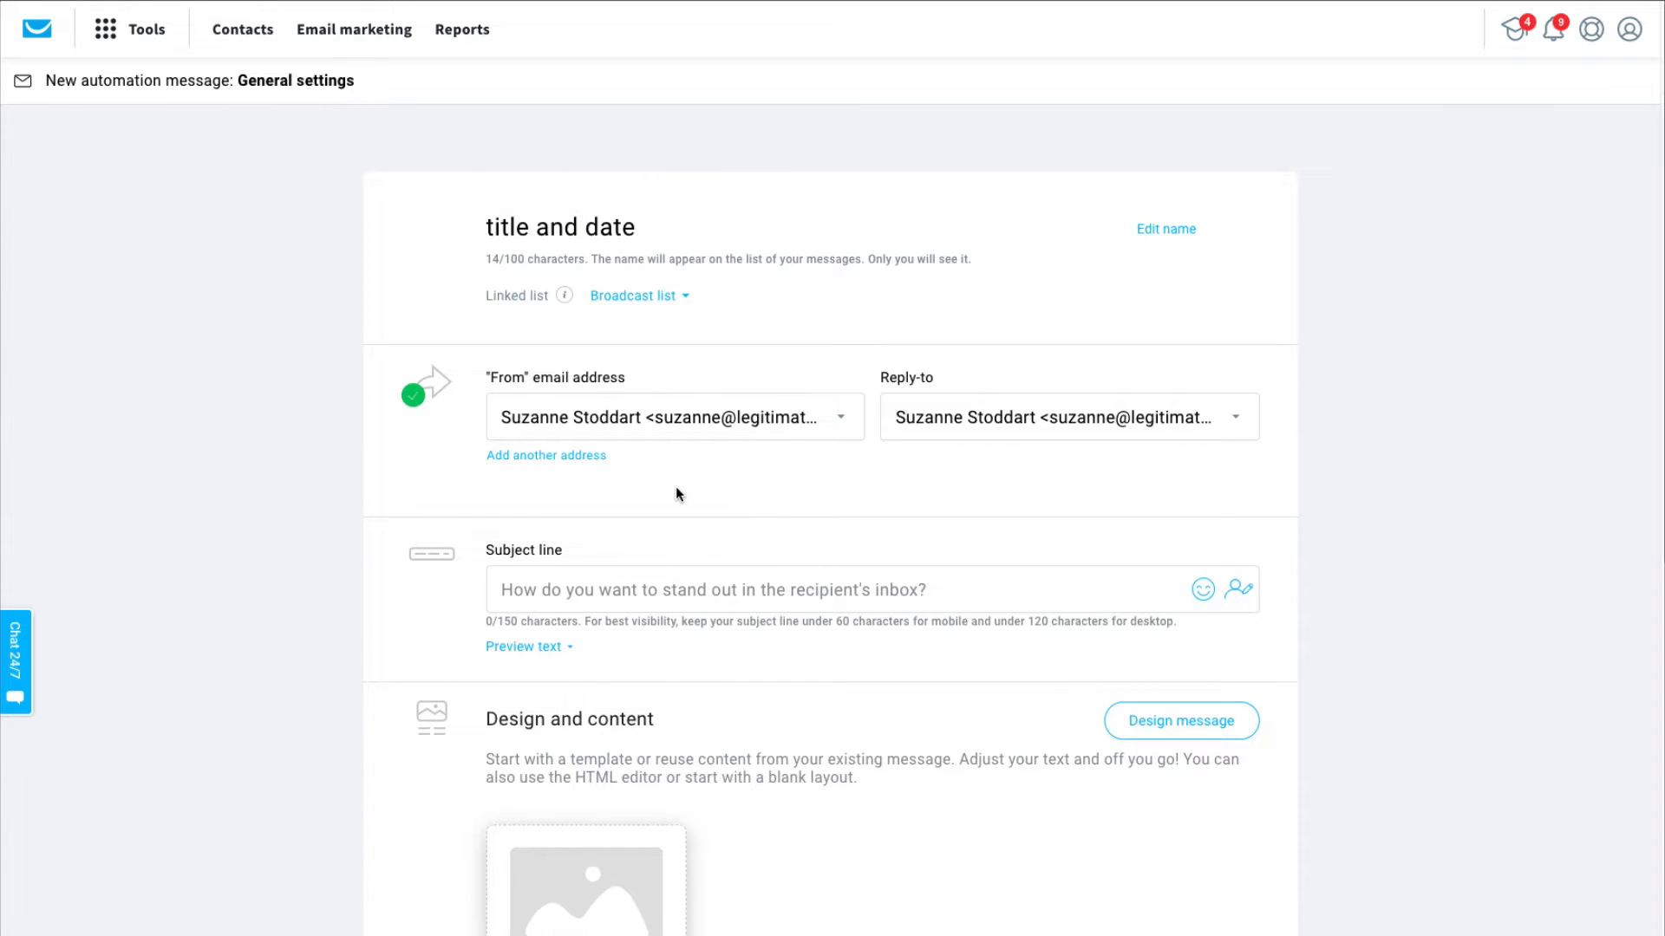
- Enter the subject line 'something catchy' and proceed to designing the message
{"action": "scroll", "coordinate": [677, 495], "scroll_direction": "down", "scroll_amount": 3}
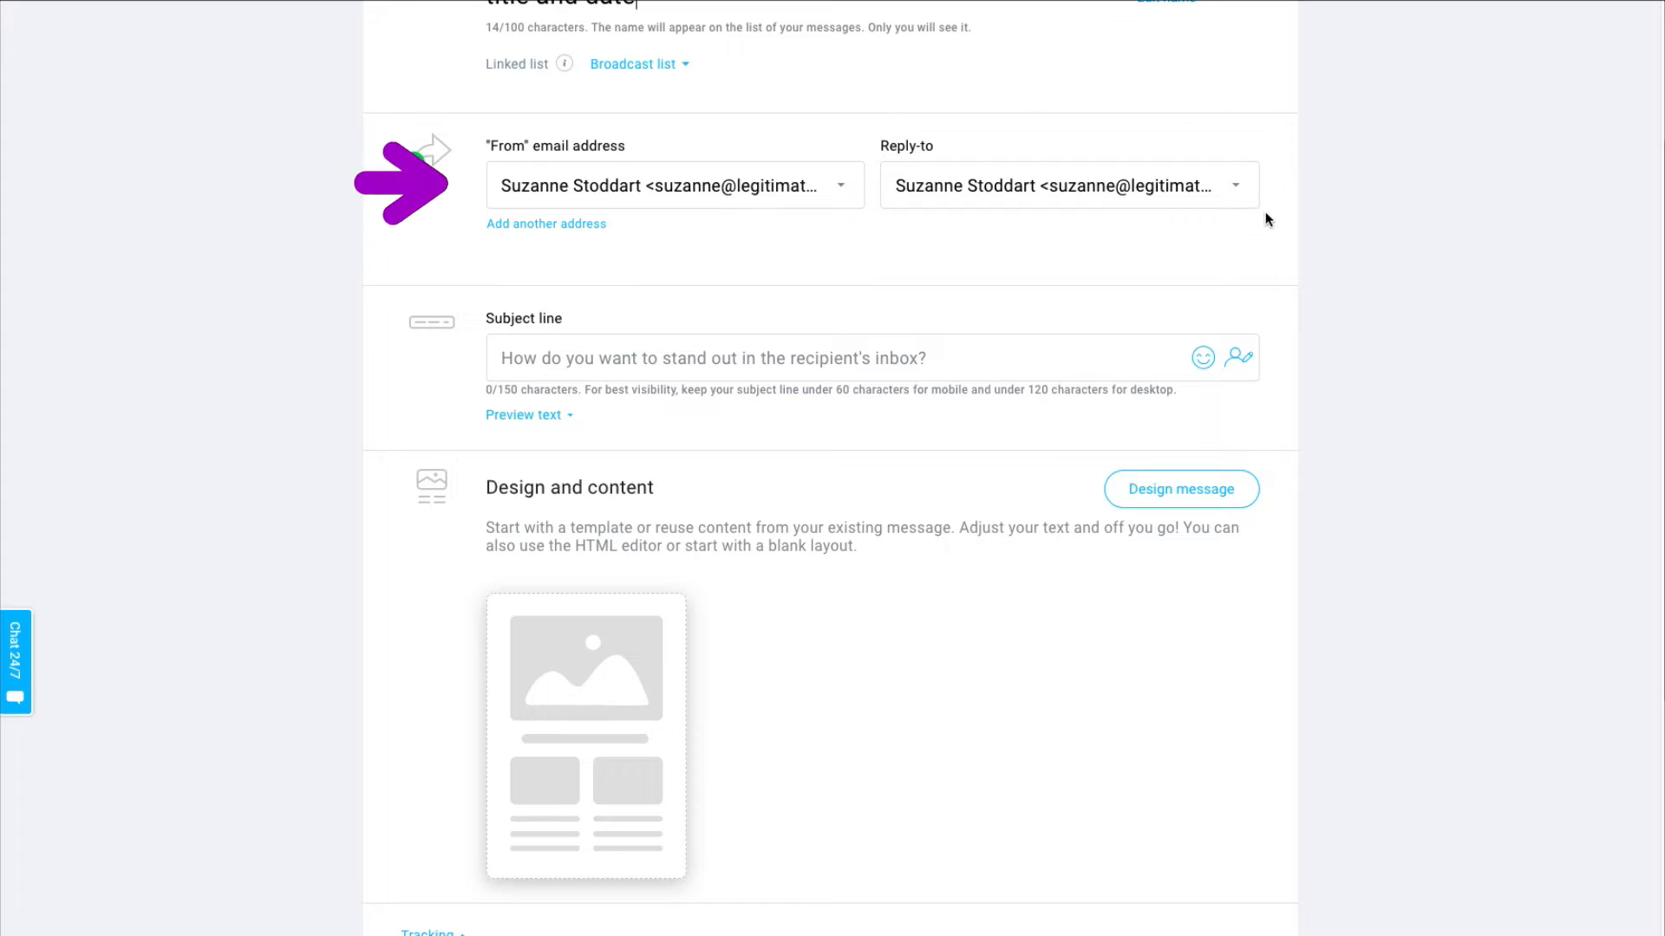
{"action": "left_click", "coordinate": [513, 359]}
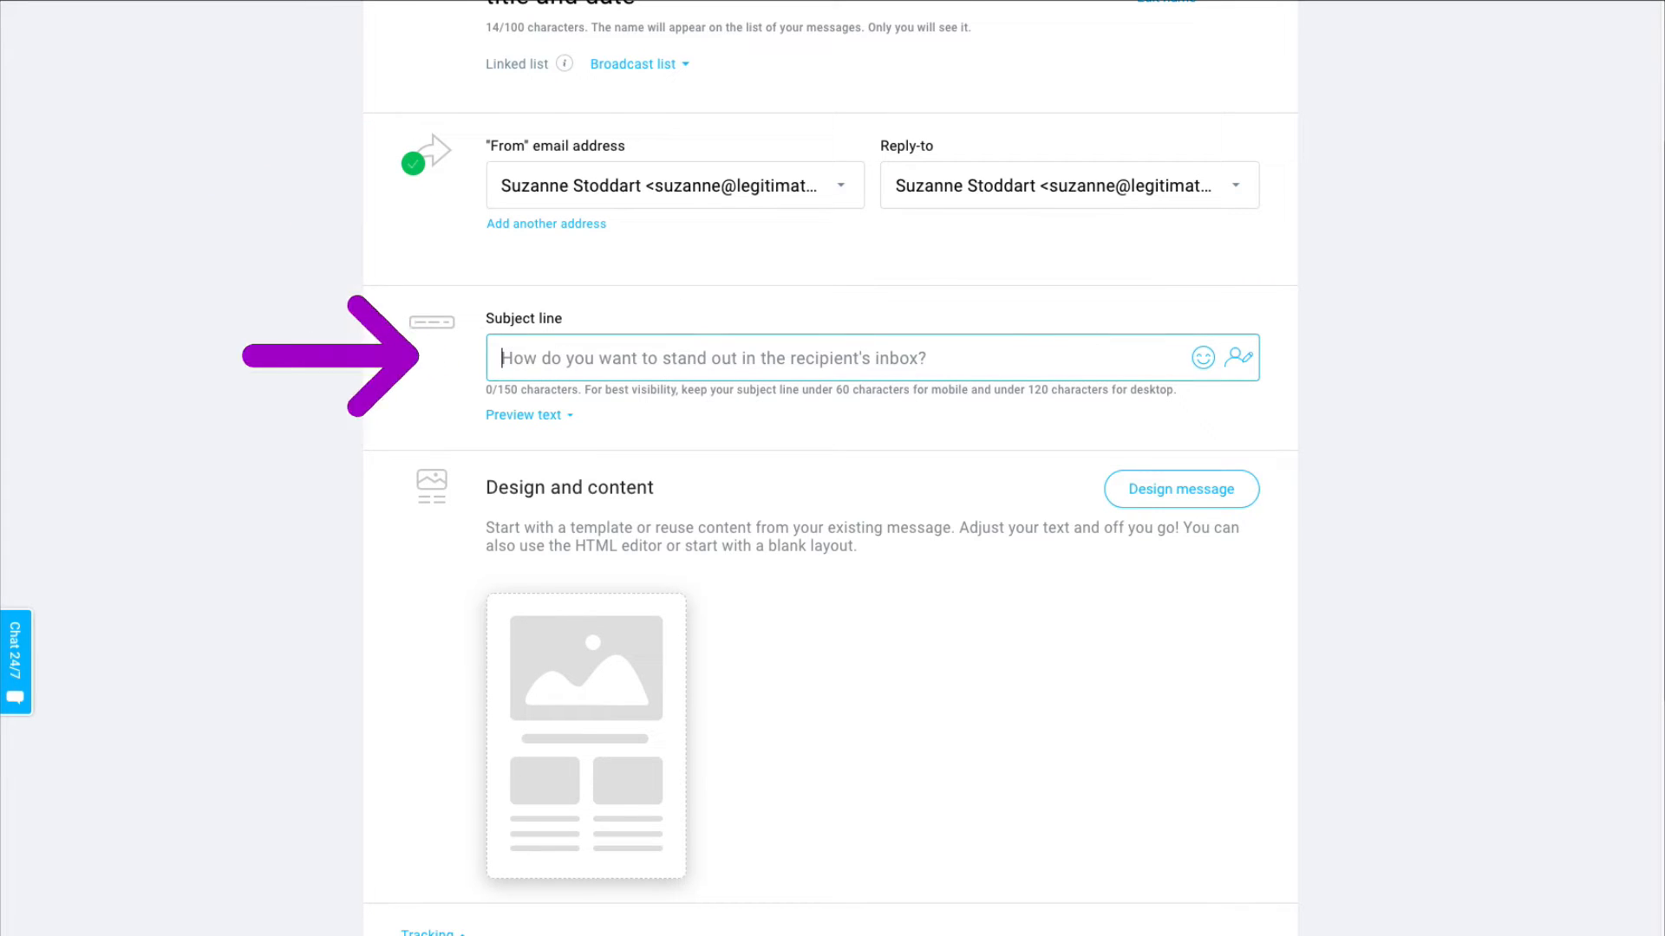
{"action": "type", "text": "something catchy"}
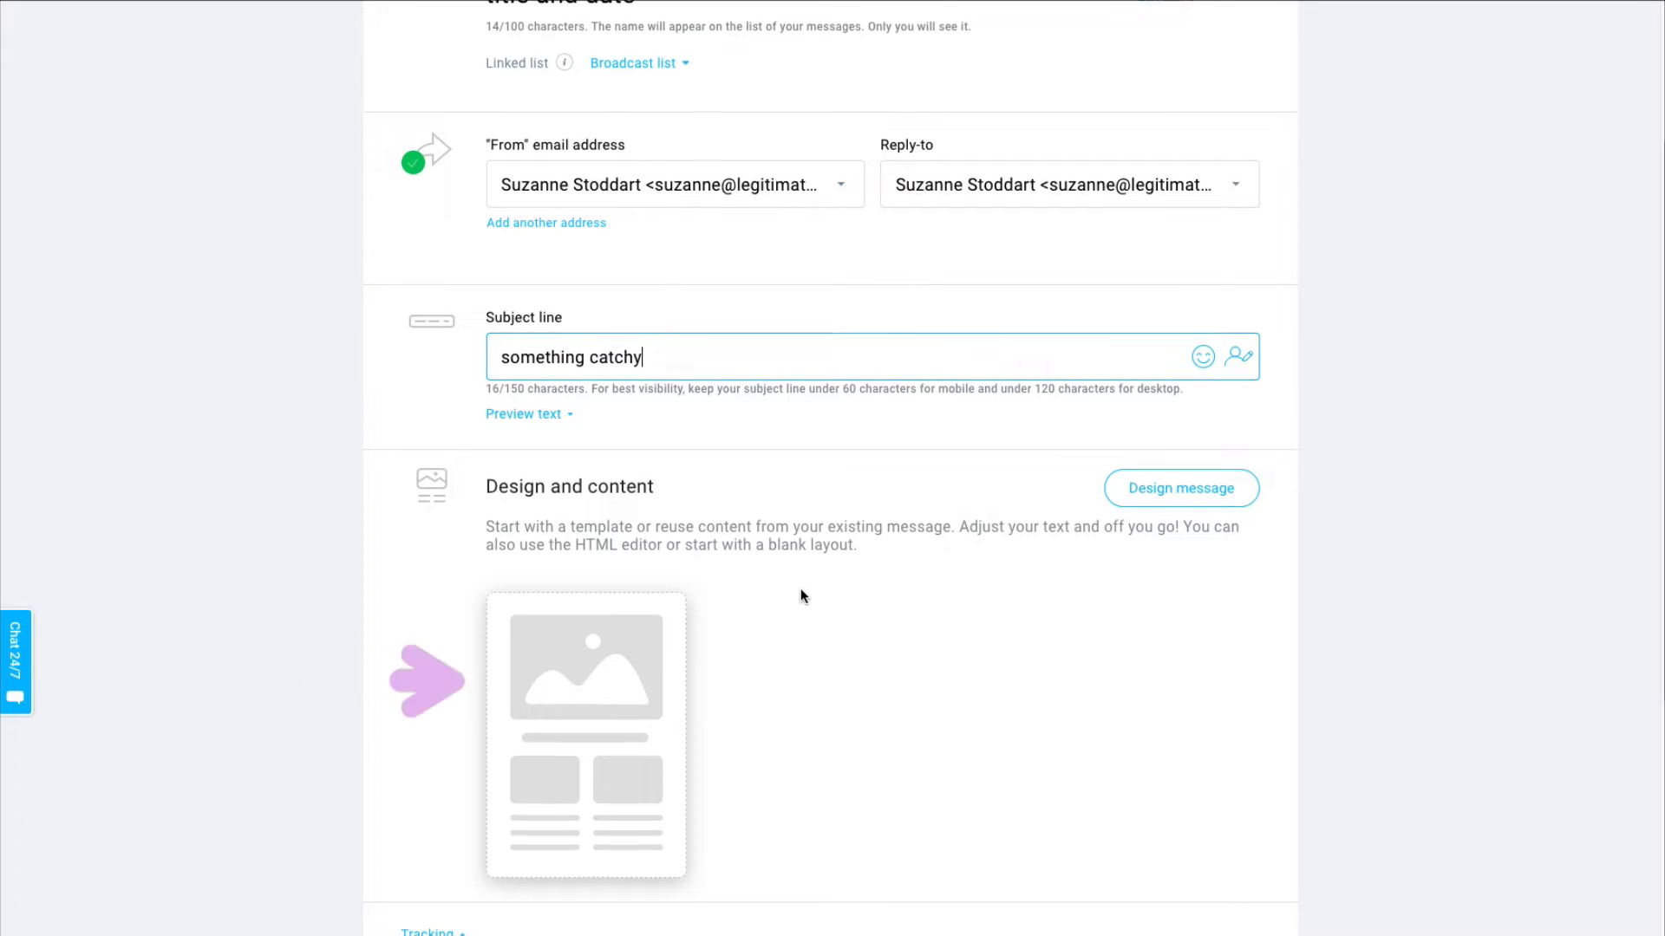
{"action": "scroll", "coordinate": [785, 600], "scroll_direction": "down", "scroll_amount": 1}
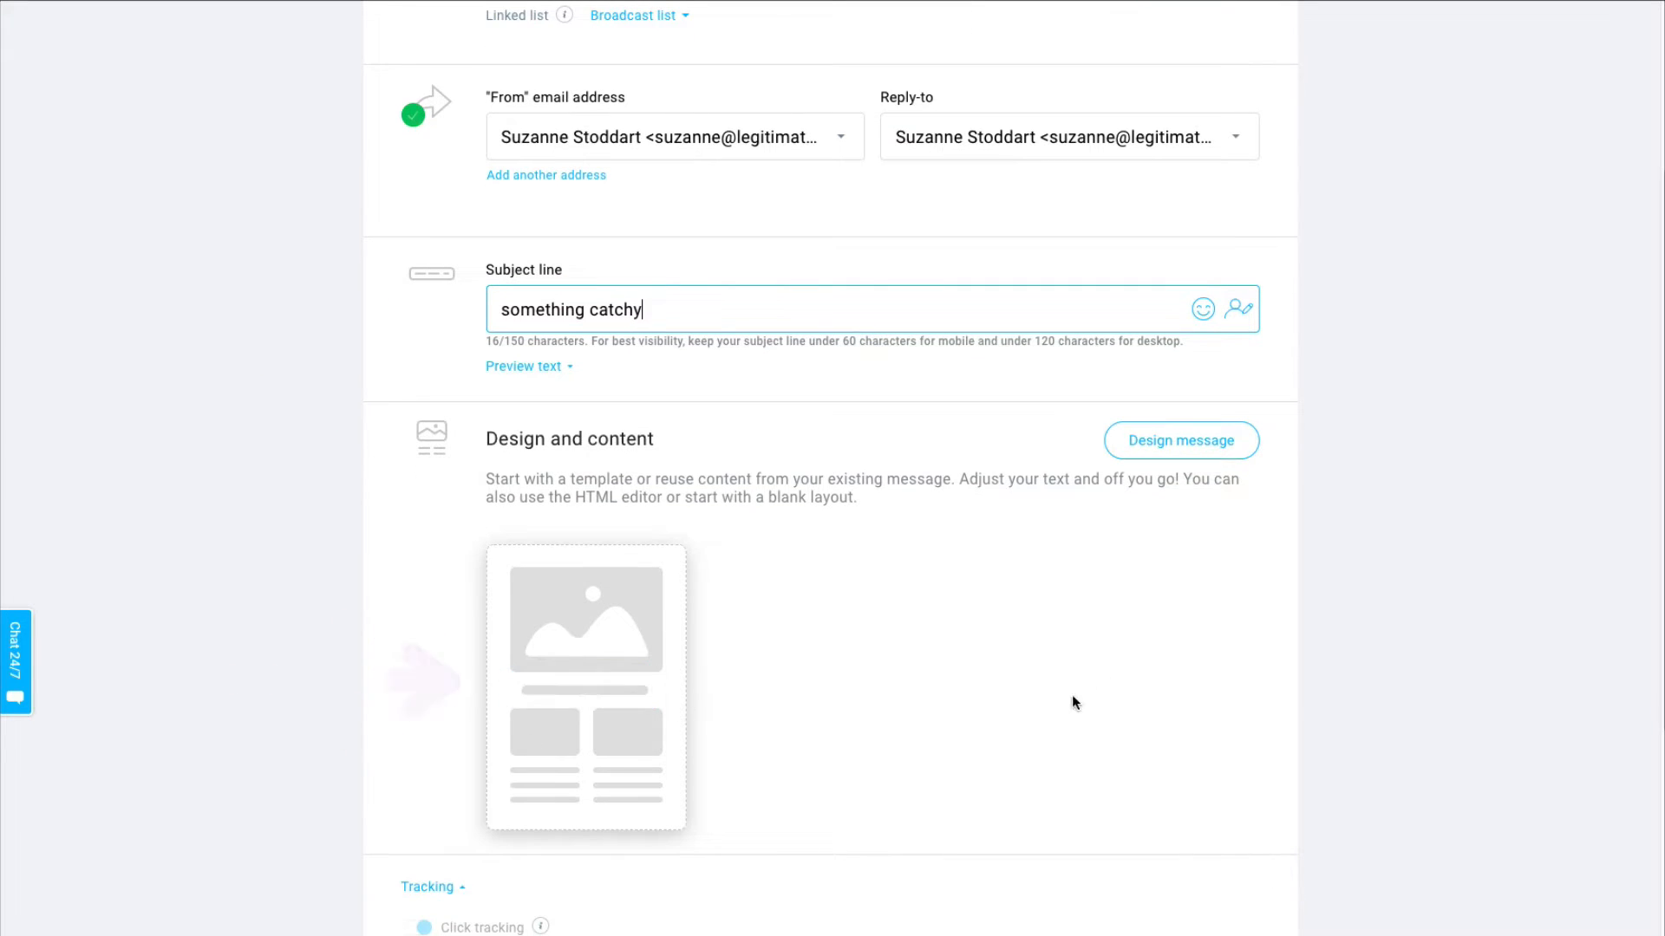
{"action": "left_click", "coordinate": [575, 694]}
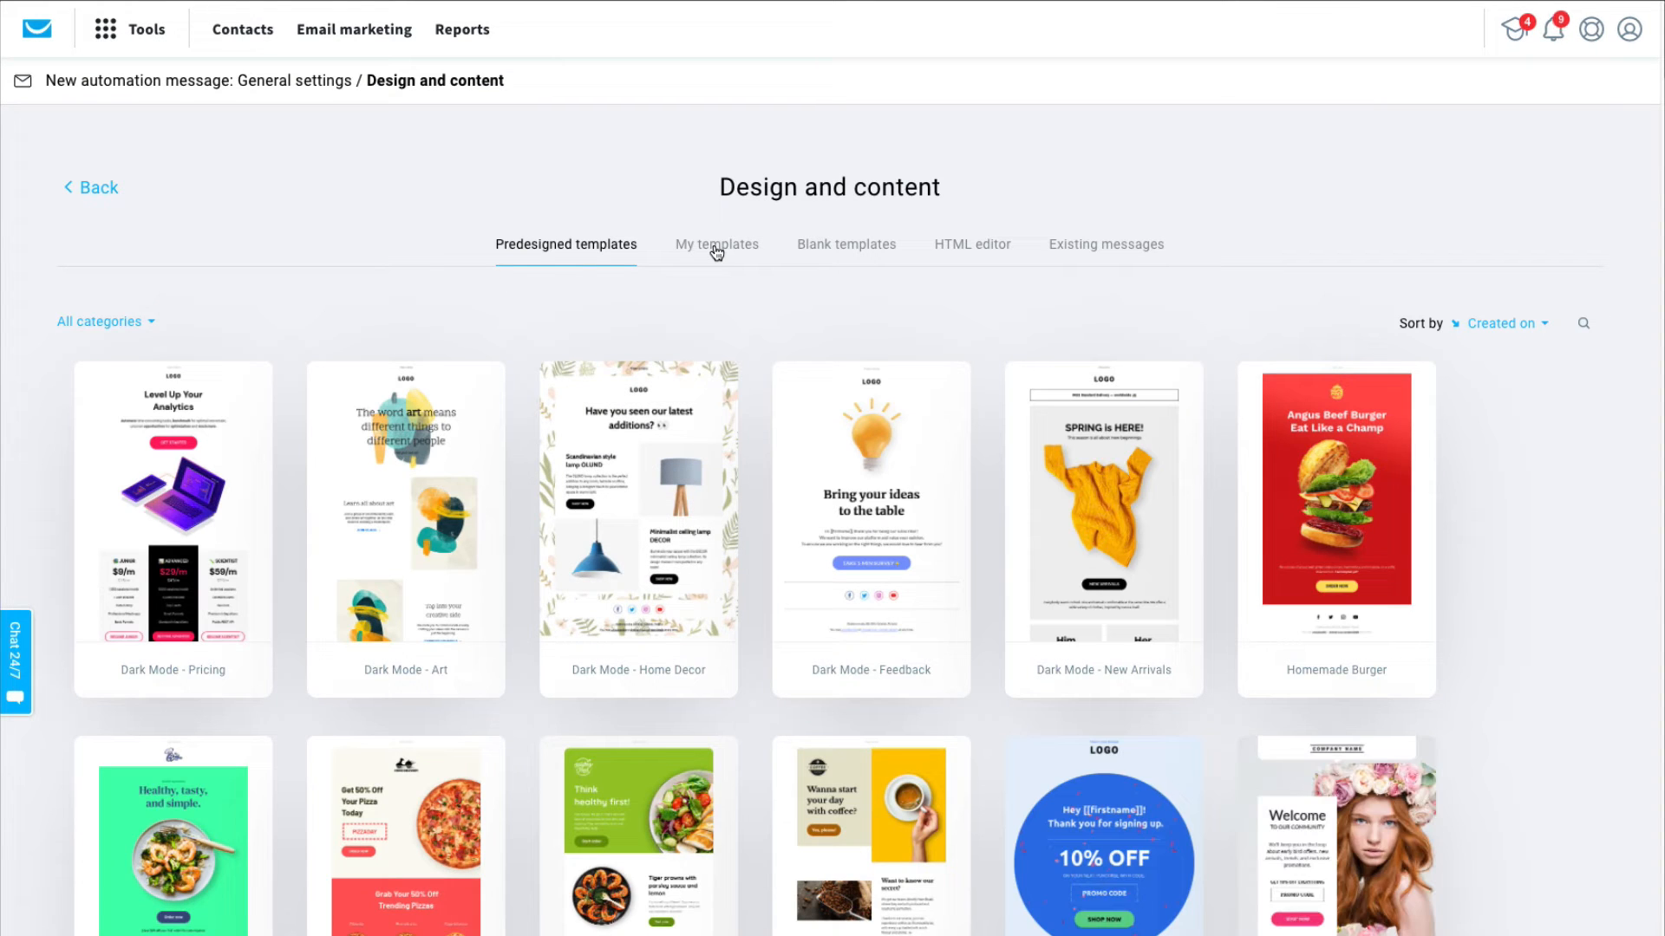
- Build the message from a saved template with placeholder text, then save it to the workflow
{"action": "left_click", "coordinate": [716, 251]}
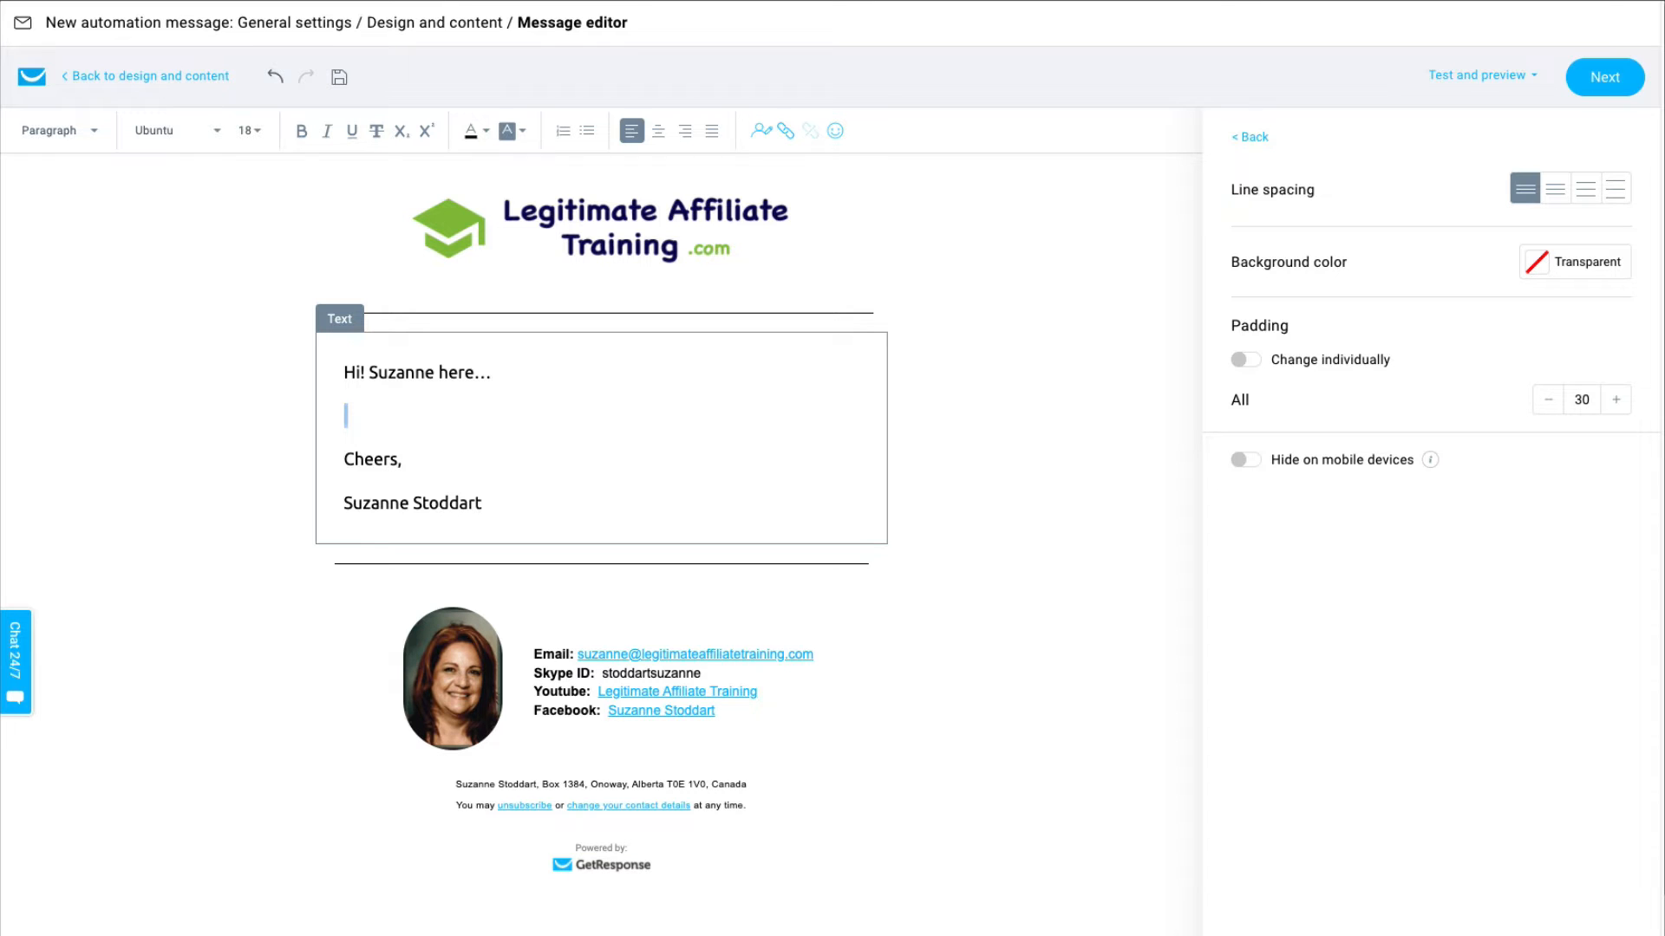
{"action": "type", "text": "thlsdoiwenvx,chlsemfnxc;ile"}
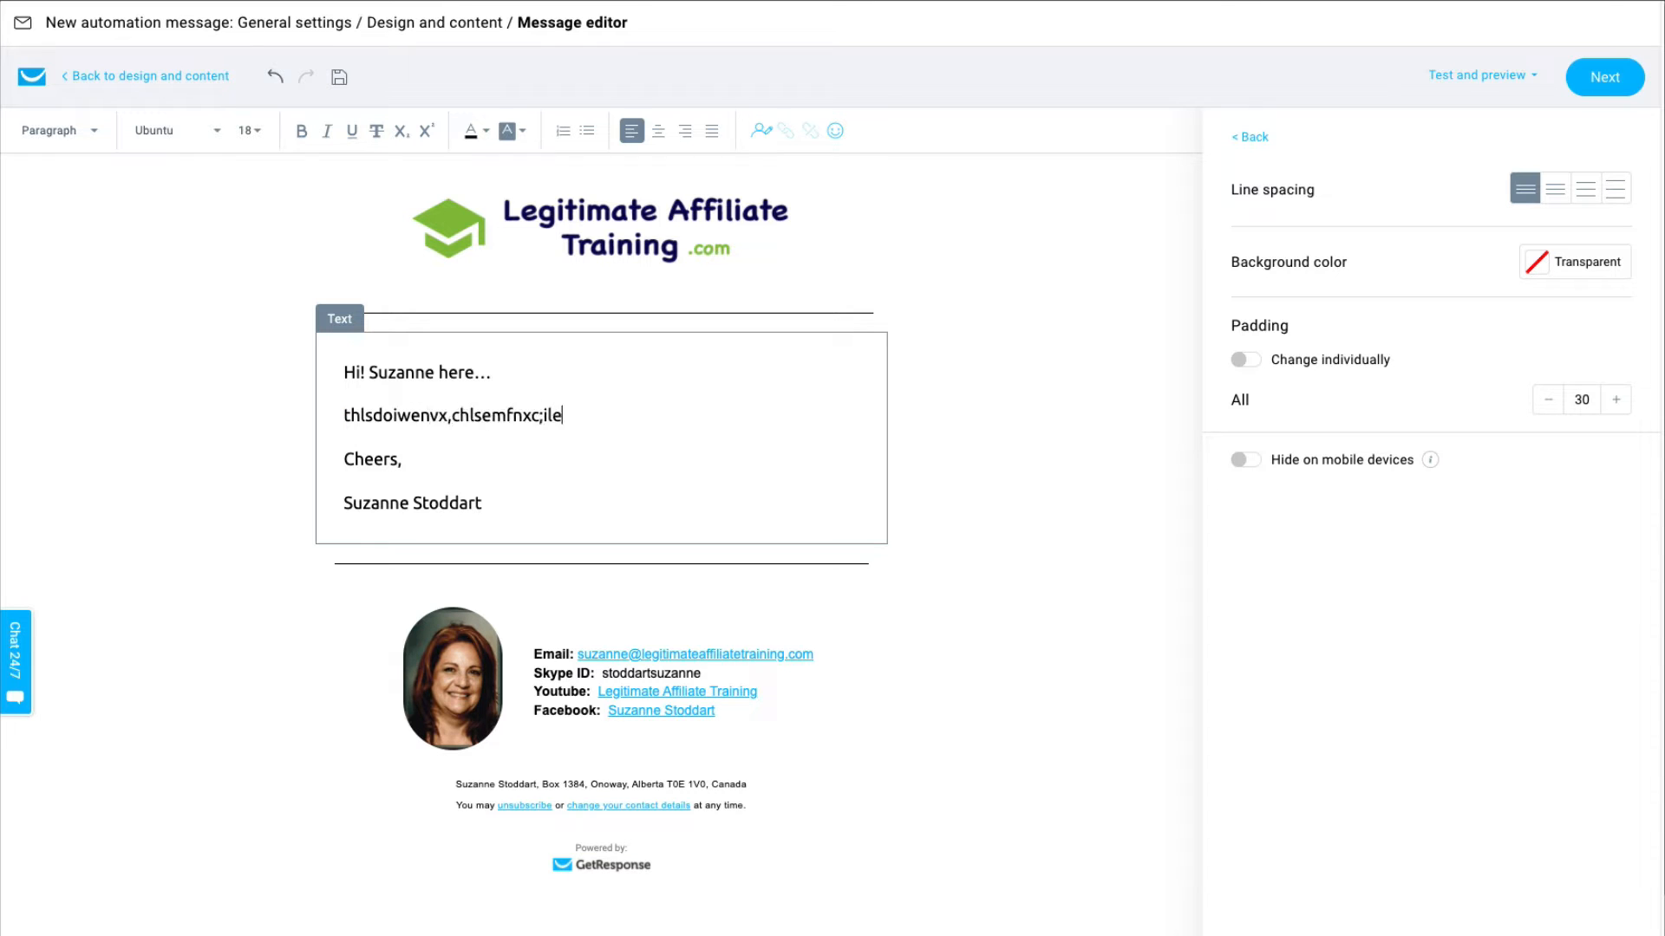
{"action": "type", "text": "d.c"}
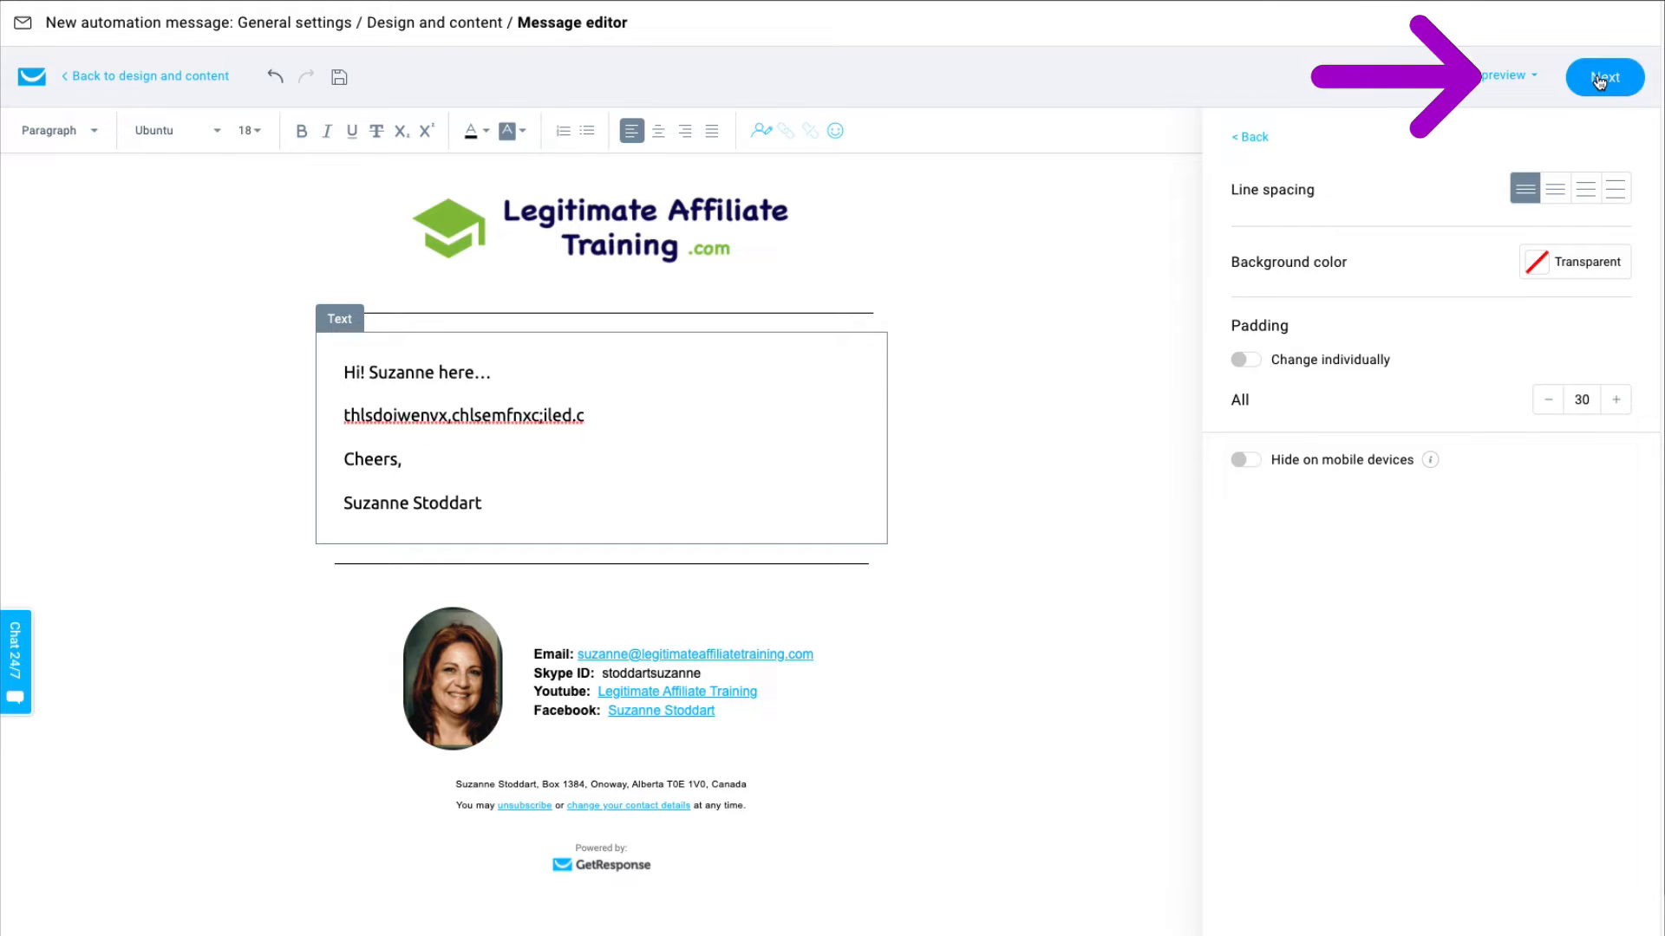
{"action": "left_click", "coordinate": [1601, 78]}
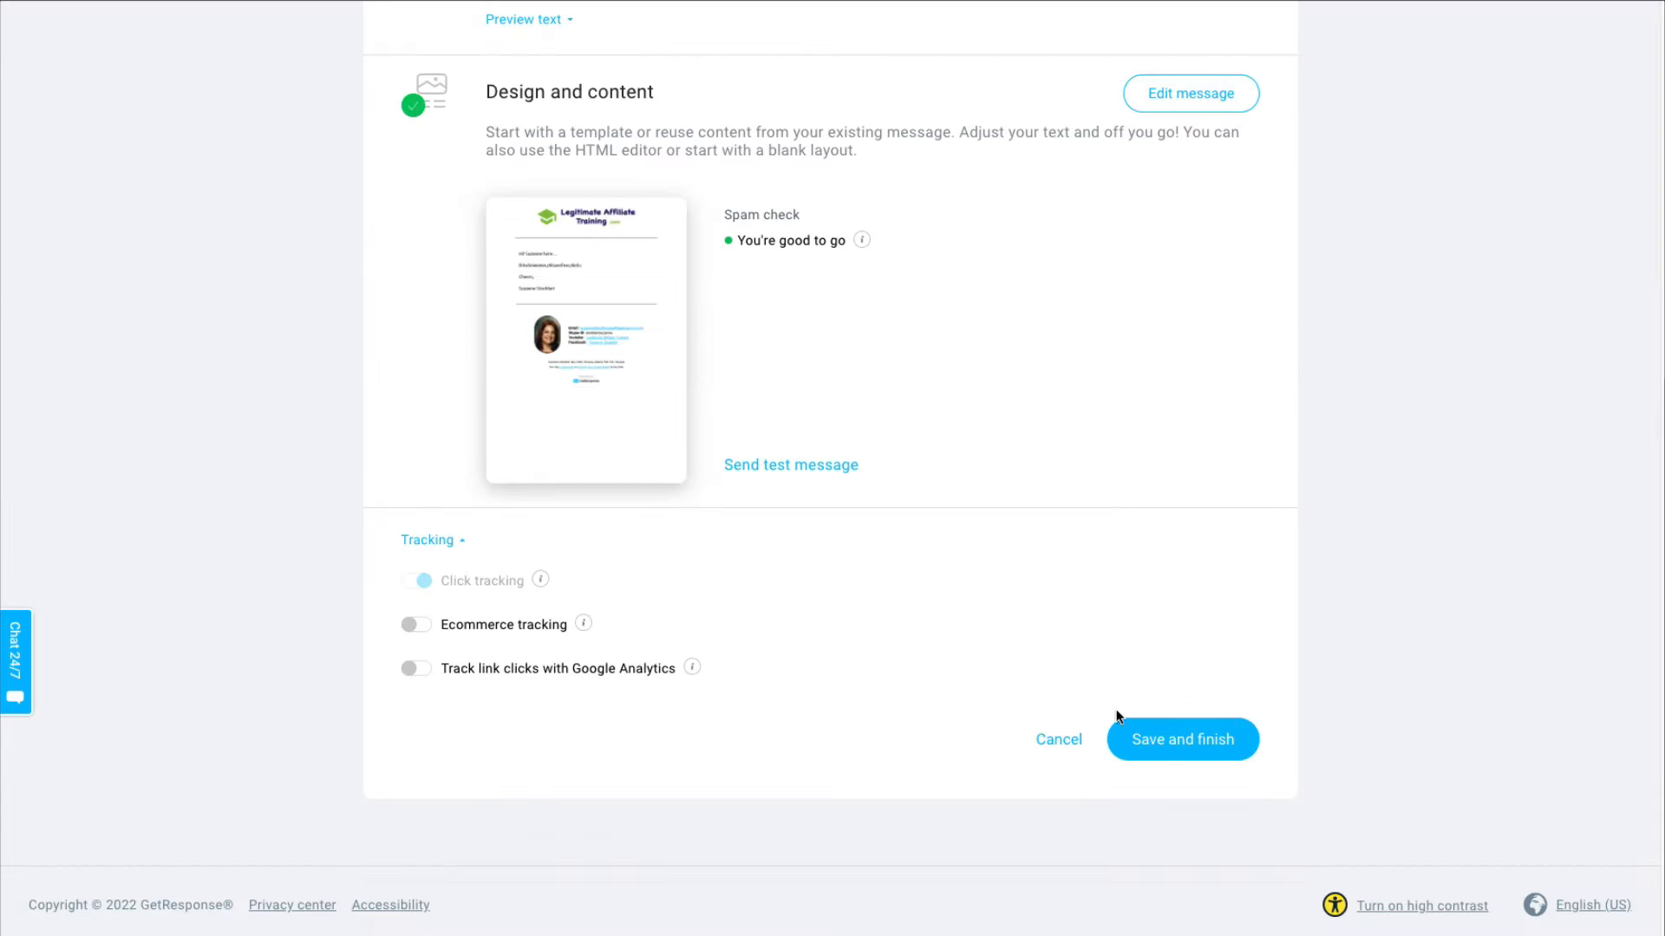
{"action": "left_click", "coordinate": [1174, 739]}
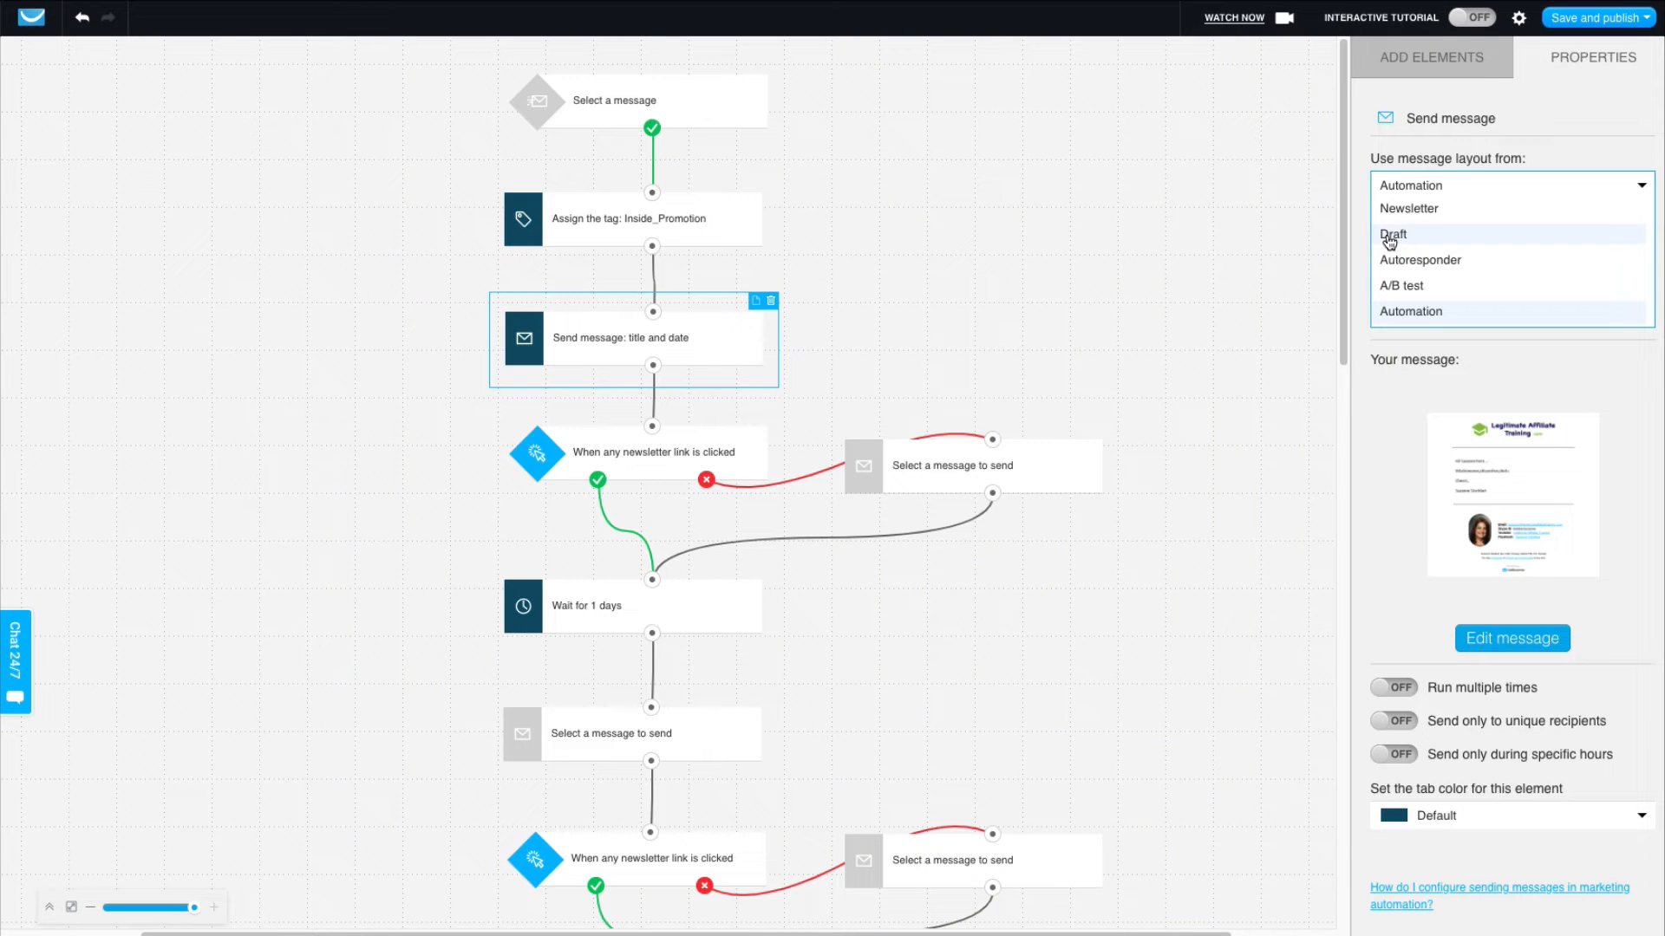
- Use the Draft 'Sample' for the send-message step, copied as an automation message
{"action": "left_click", "coordinate": [1389, 234]}
{"action": "left_click", "coordinate": [1422, 225]}
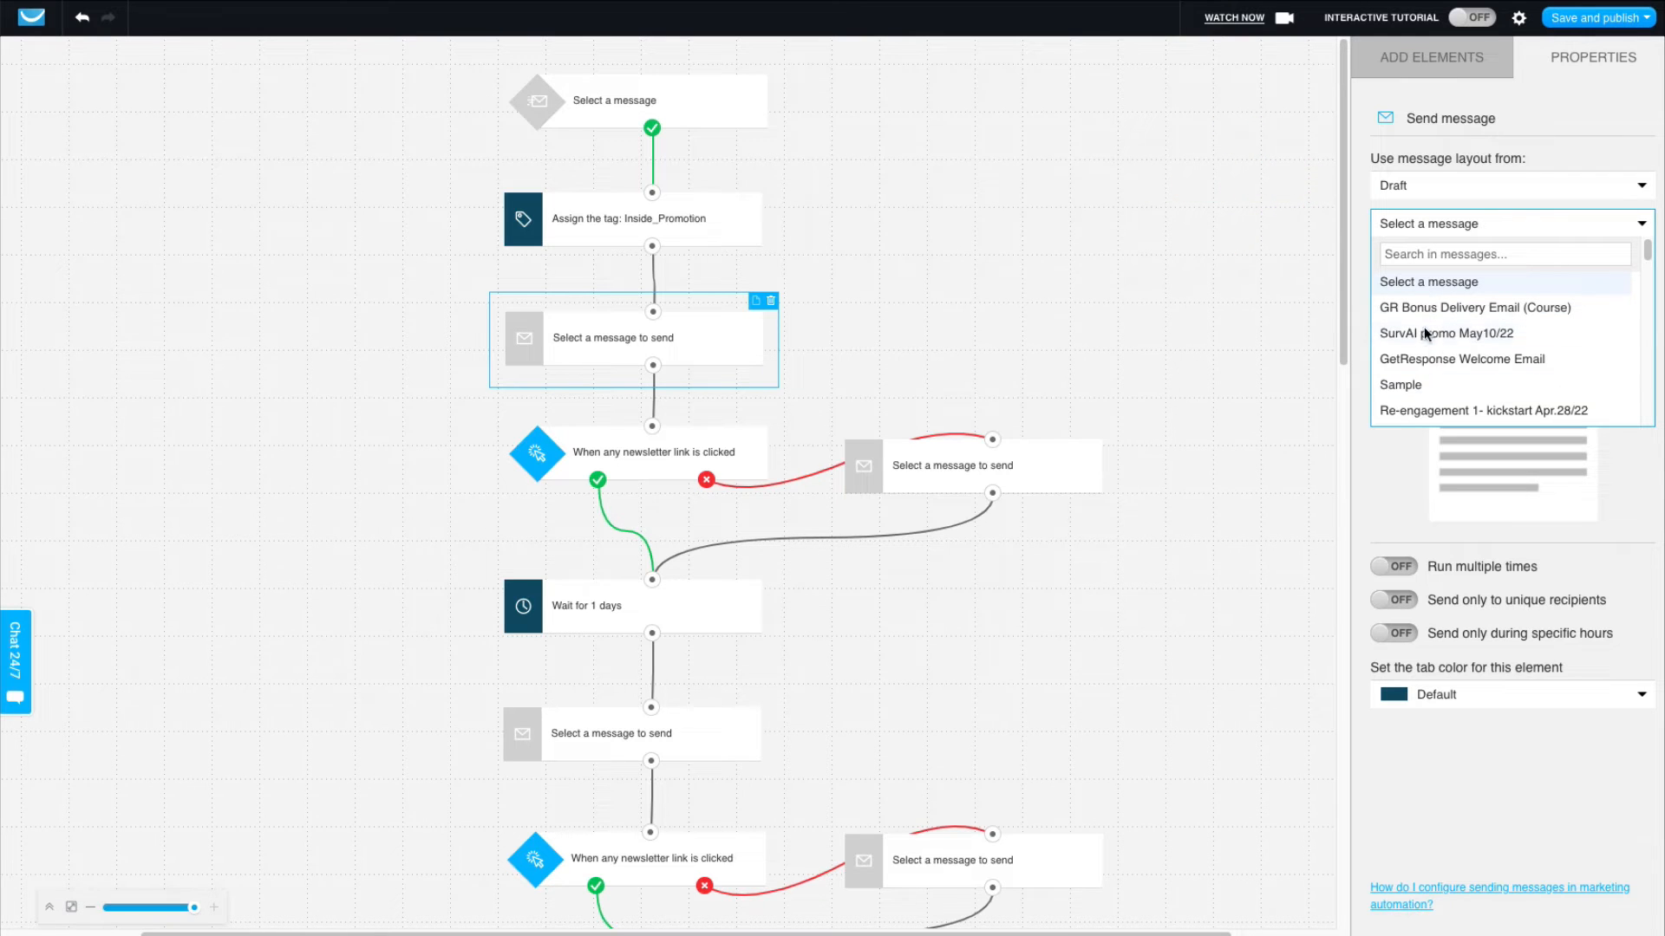
{"action": "left_click", "coordinate": [1392, 387]}
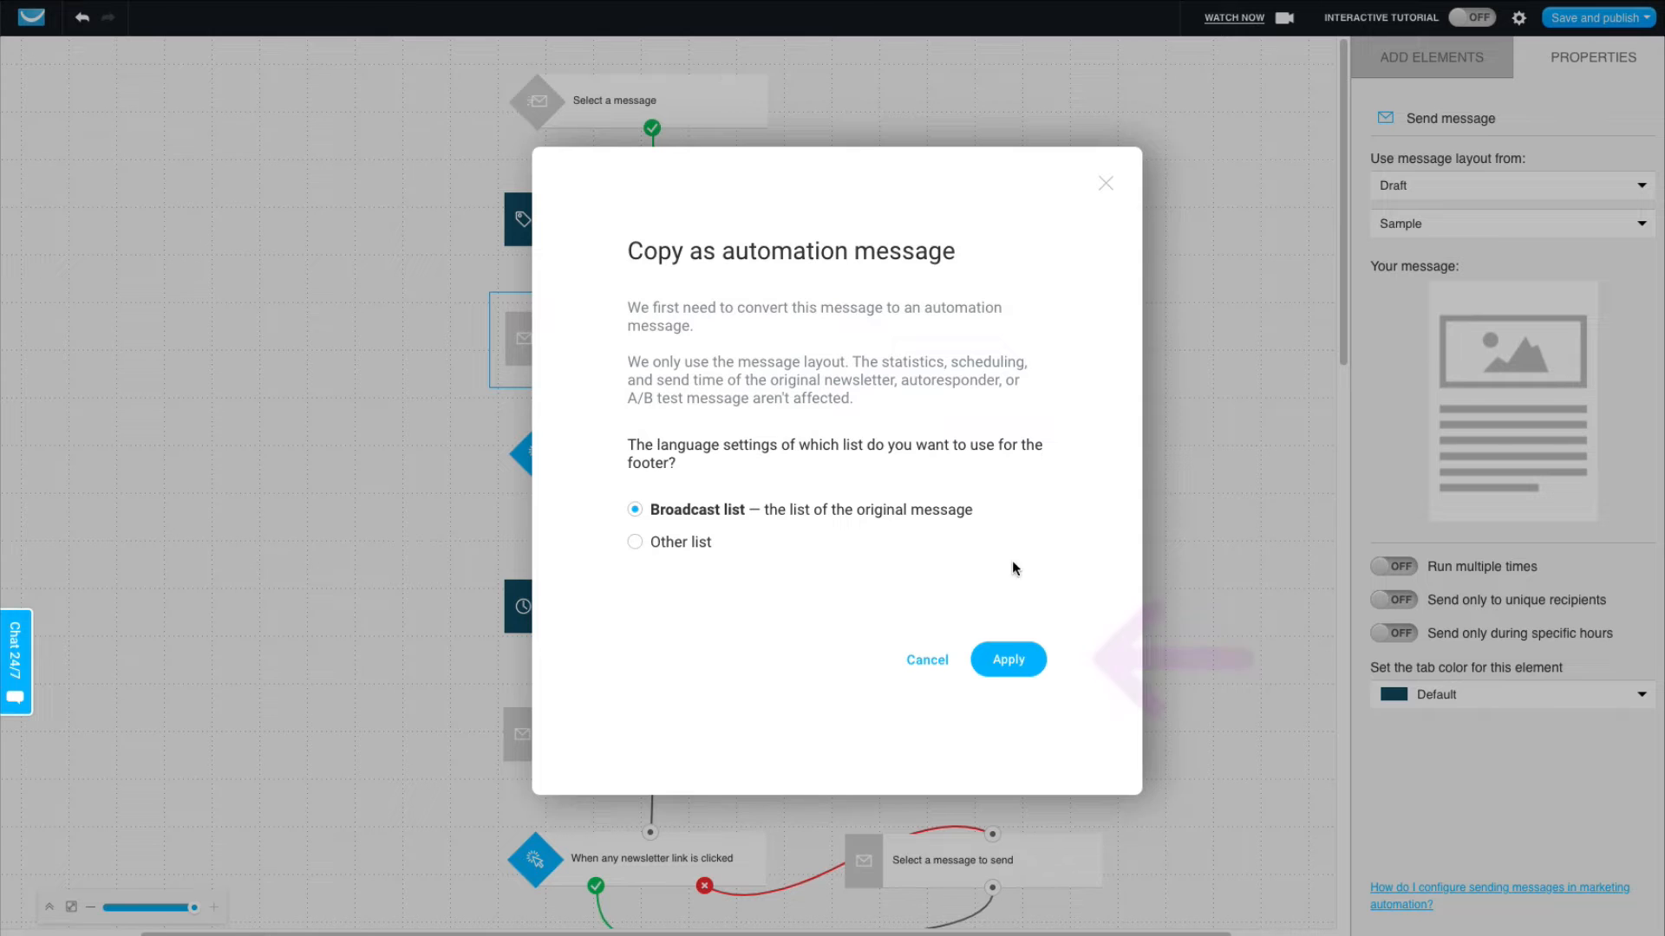
{"action": "left_click", "coordinate": [1006, 662]}
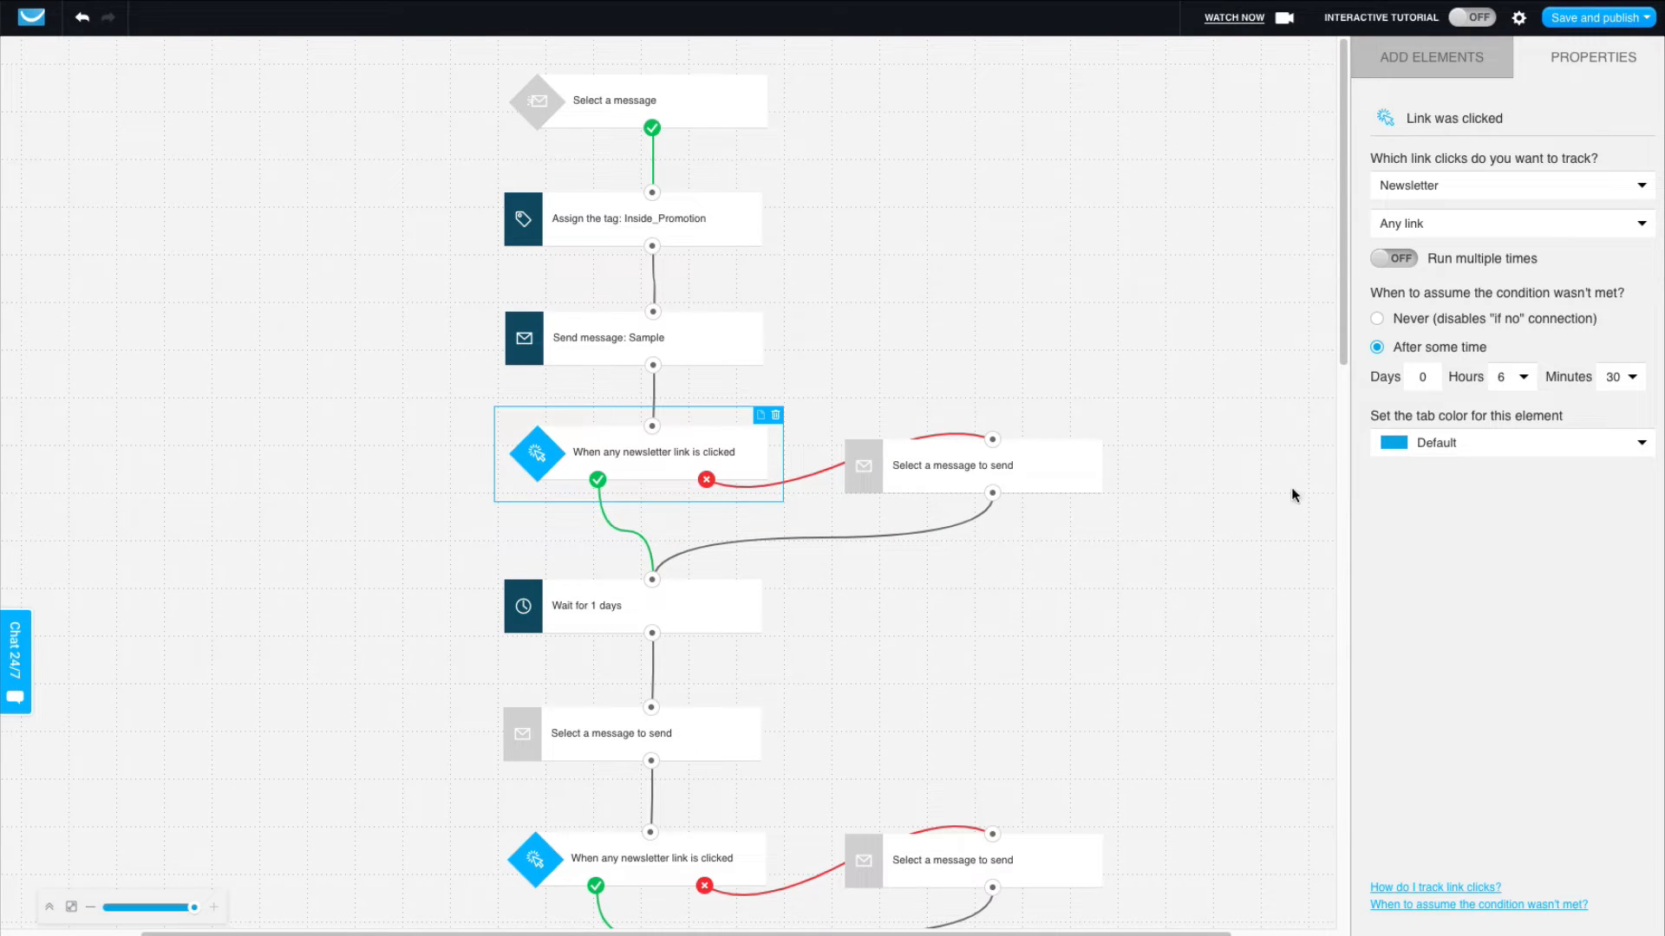
- Place a 'Message opened?' condition on the canvas next to the link-click condition
{"action": "left_click", "coordinate": [1421, 57]}
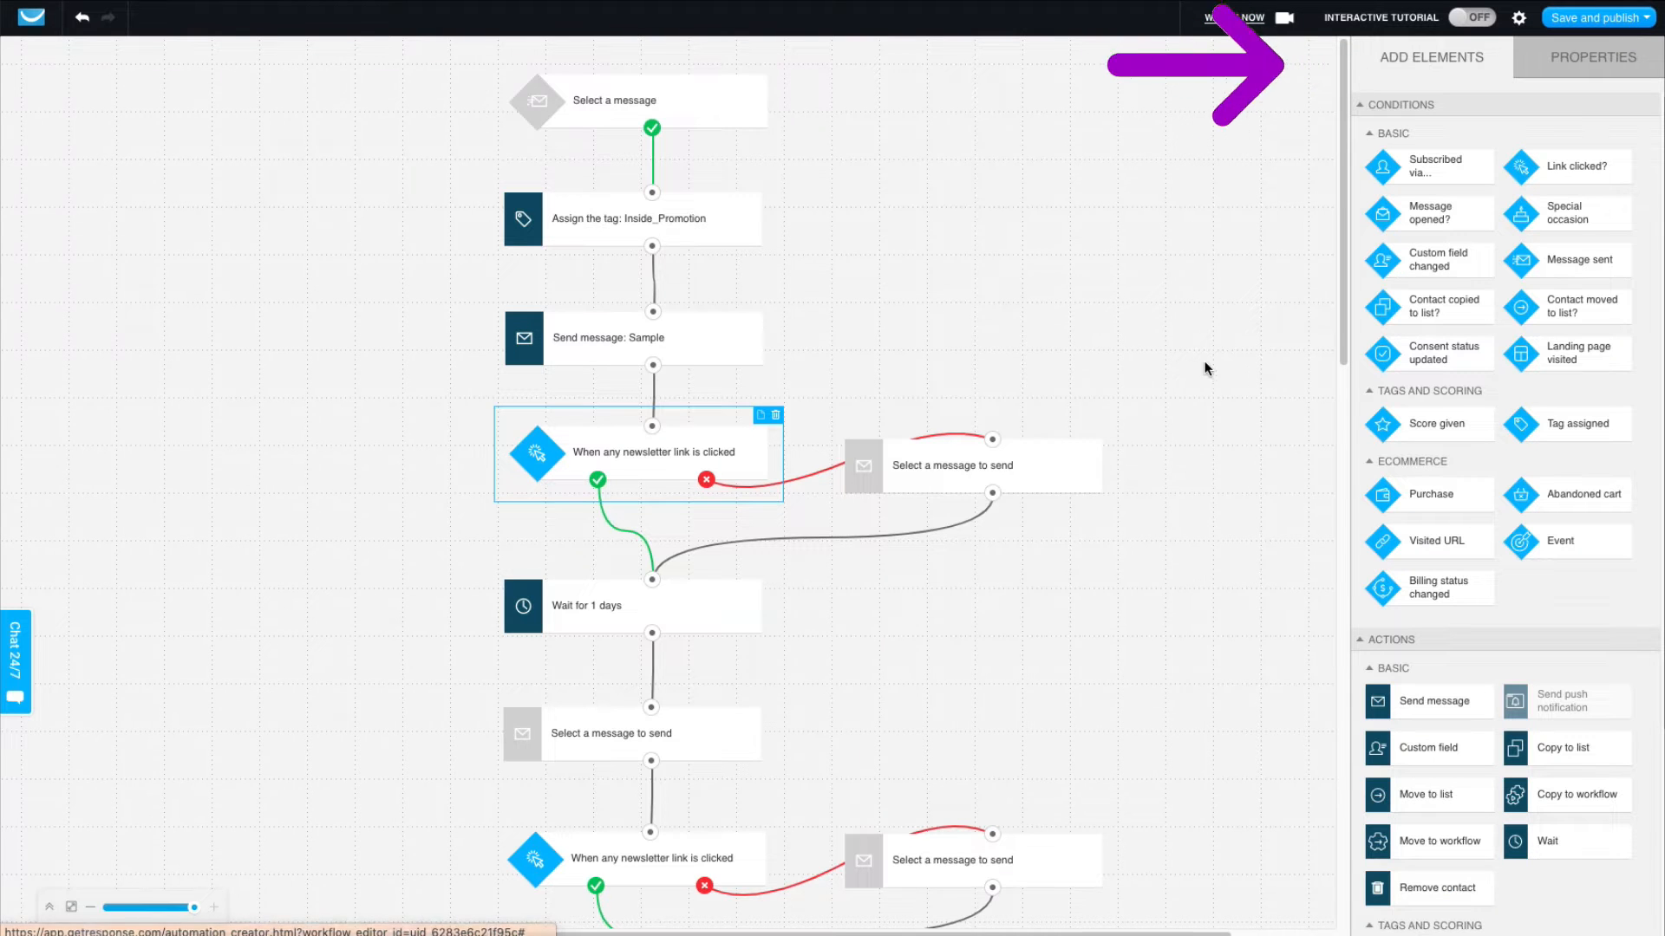
{"action": "left_click_drag", "start_coordinate": [1430, 212], "coordinate": [1048, 309]}
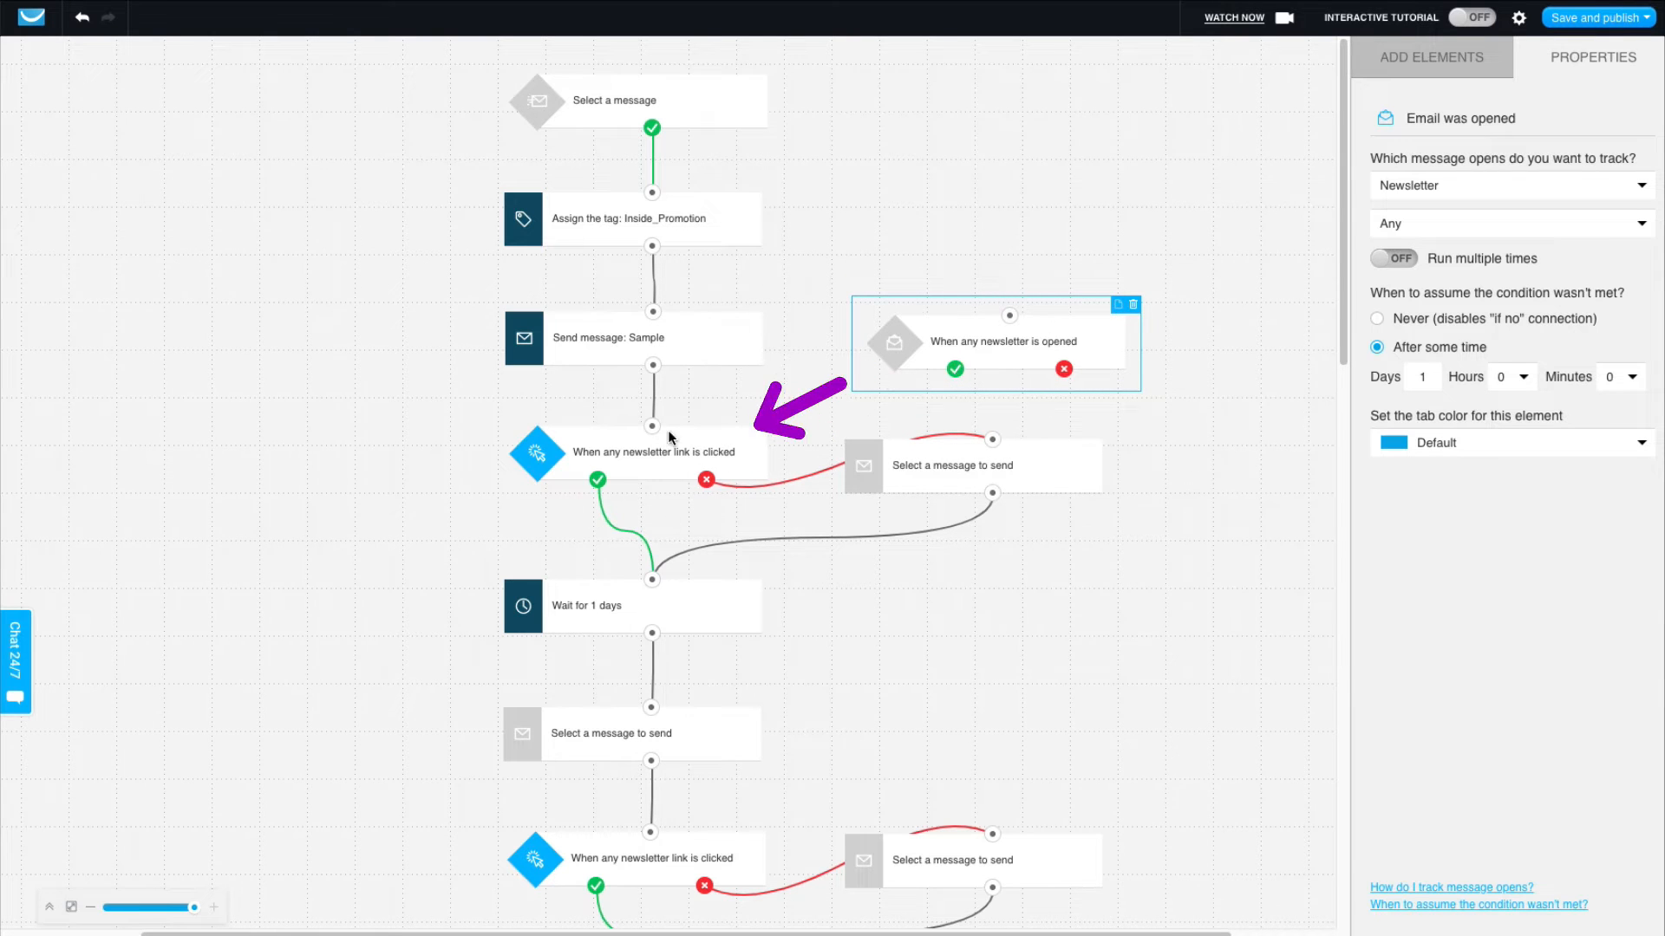
{"action": "left_click_drag", "start_coordinate": [1011, 345], "coordinate": [1089, 268]}
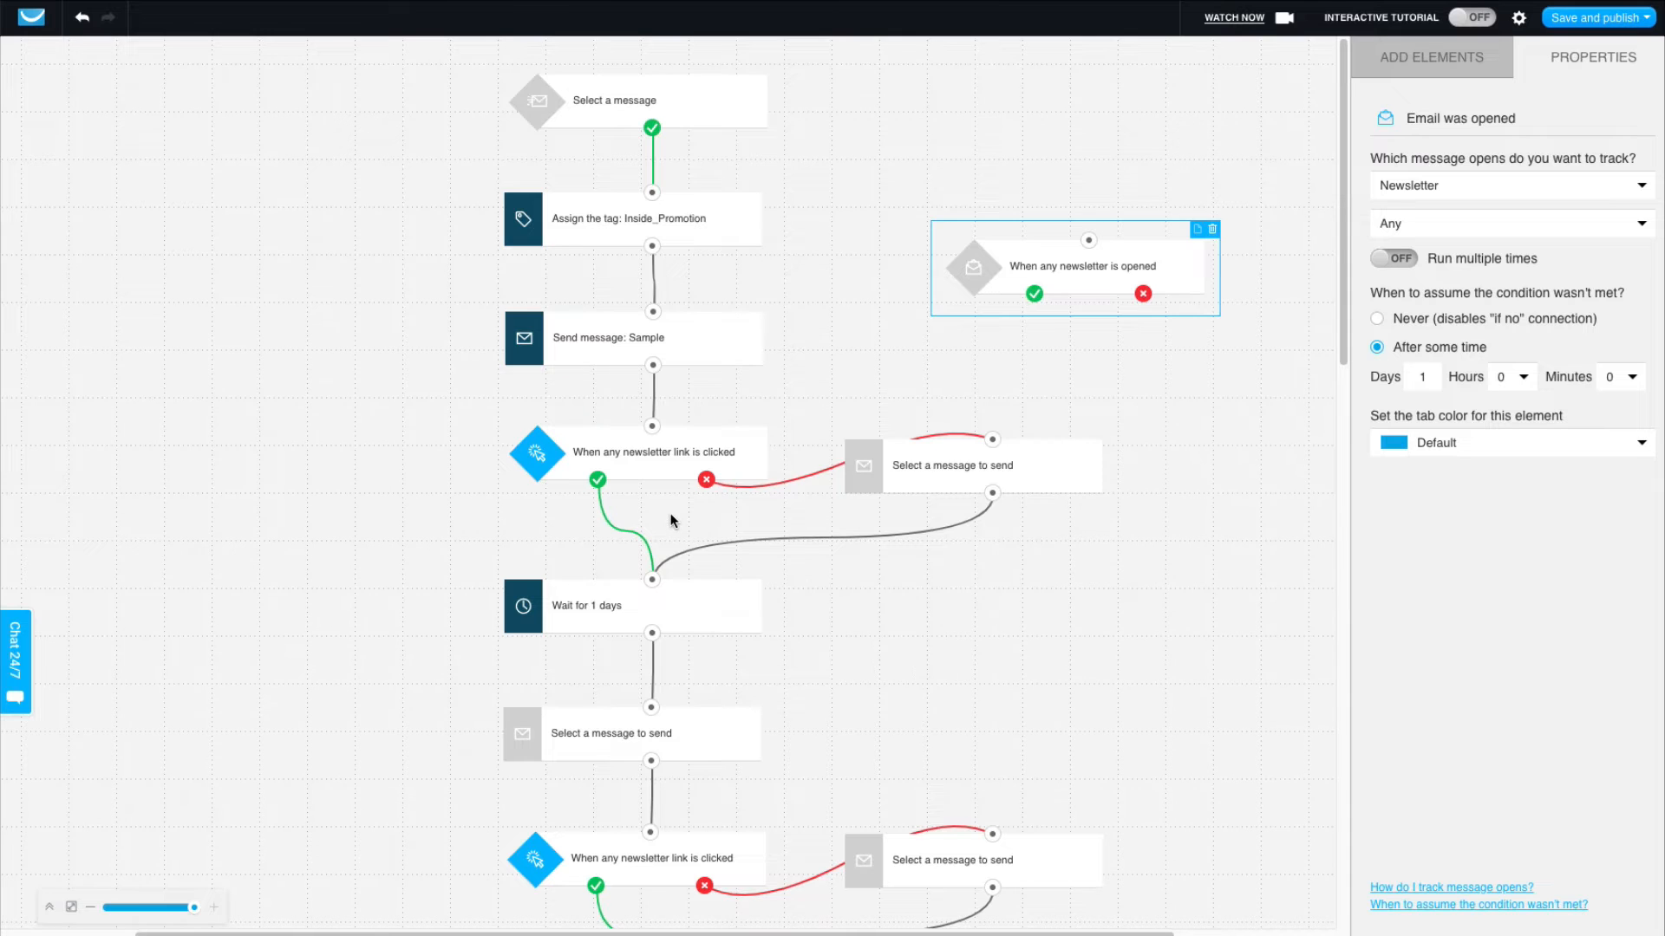
{"action": "left_click", "coordinate": [648, 463]}
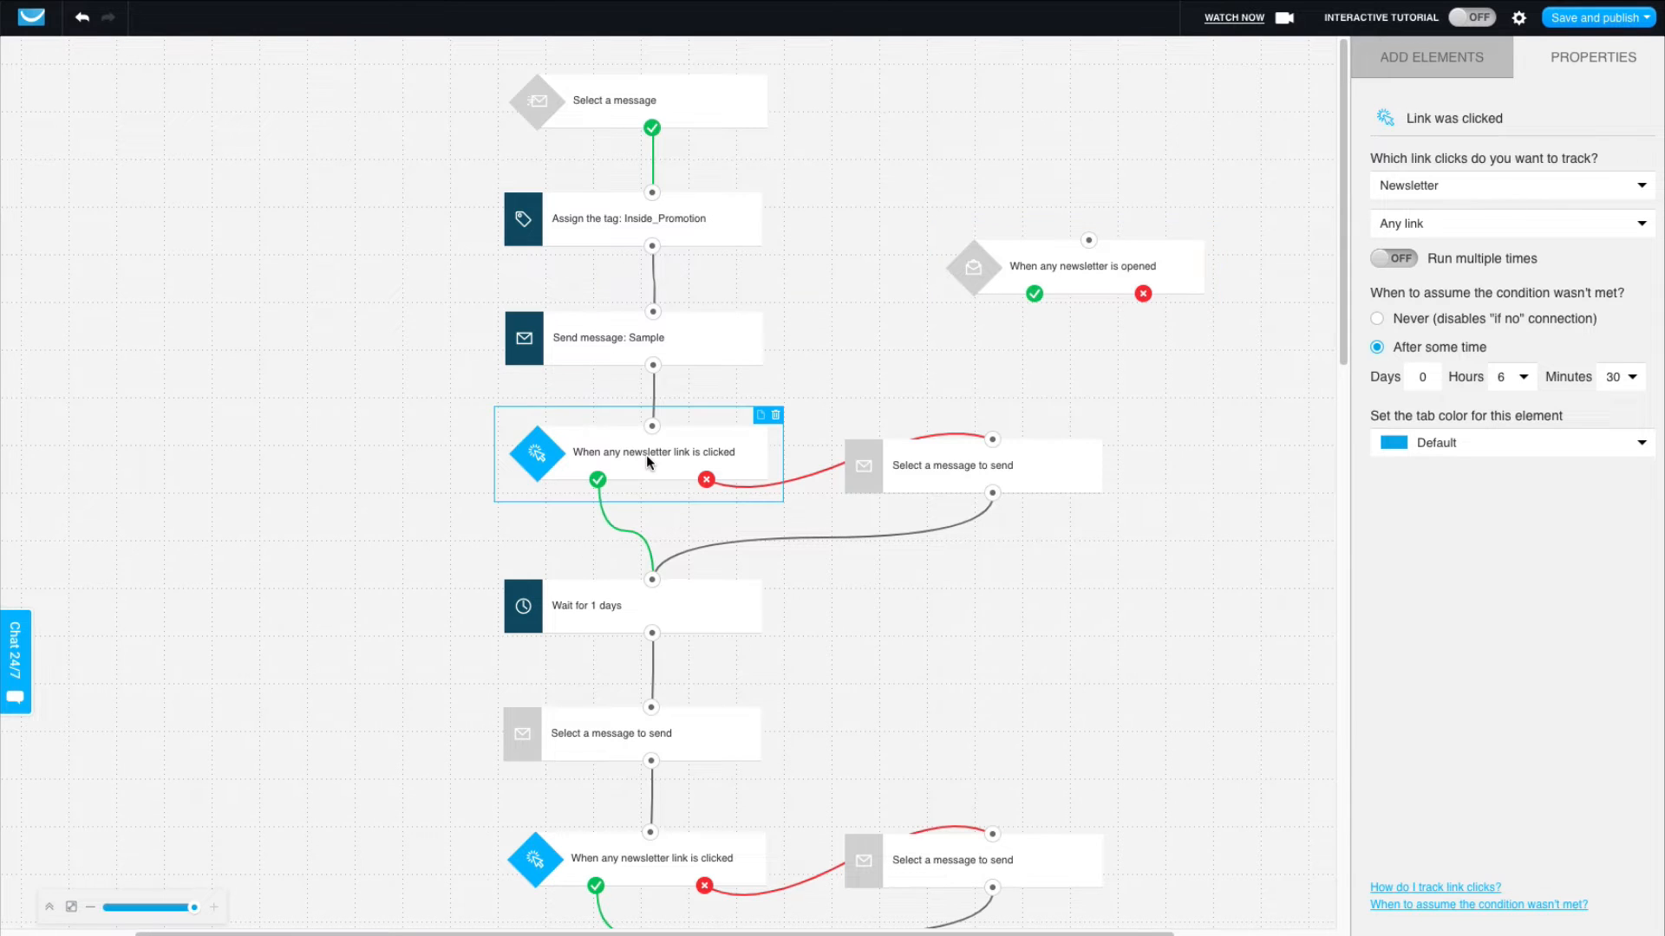
- Set the link-click condition to track any link in the Automation message Sample
{"action": "left_click", "coordinate": [1394, 190]}
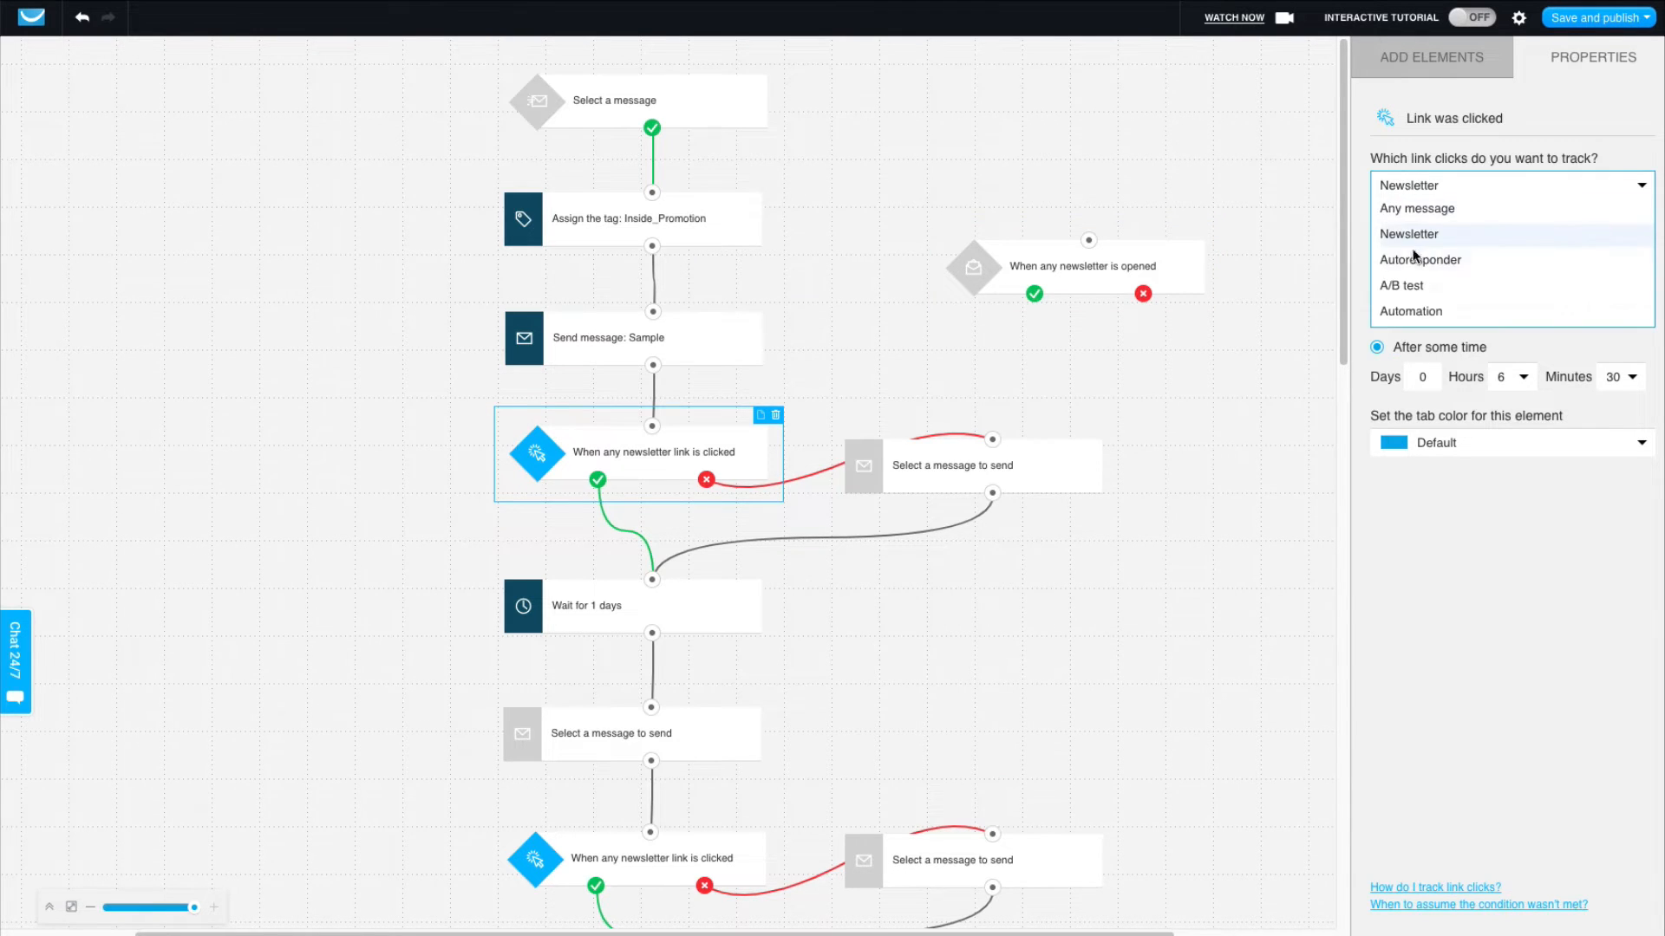
{"action": "left_click", "coordinate": [1406, 313]}
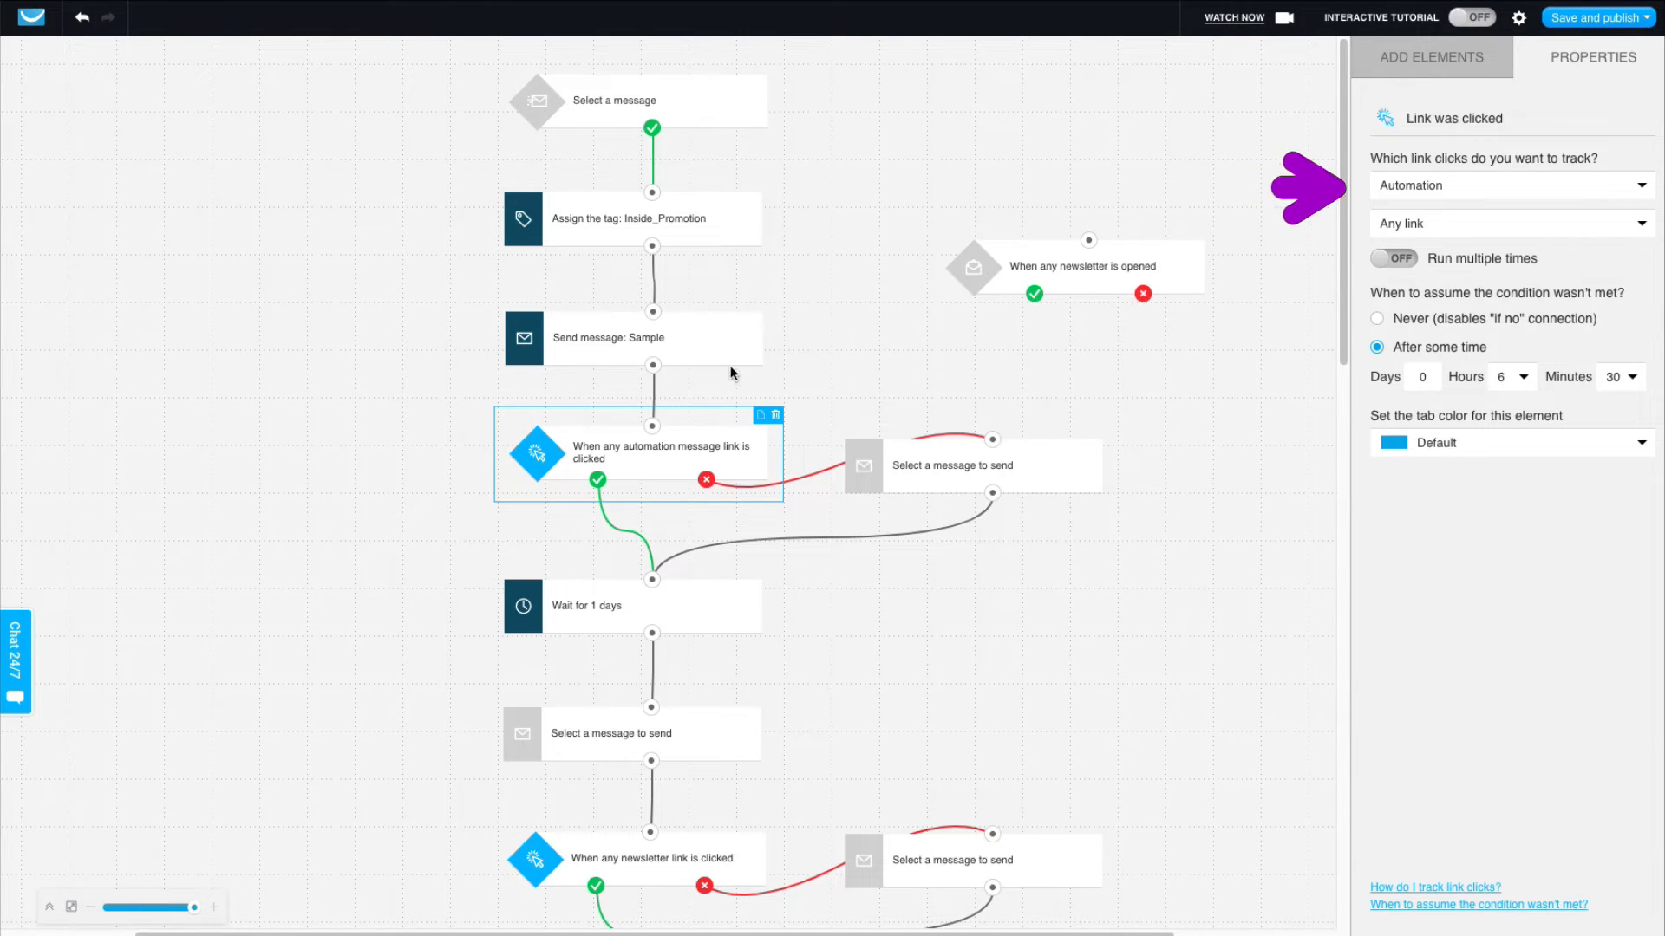
{"action": "left_click", "coordinate": [1422, 229]}
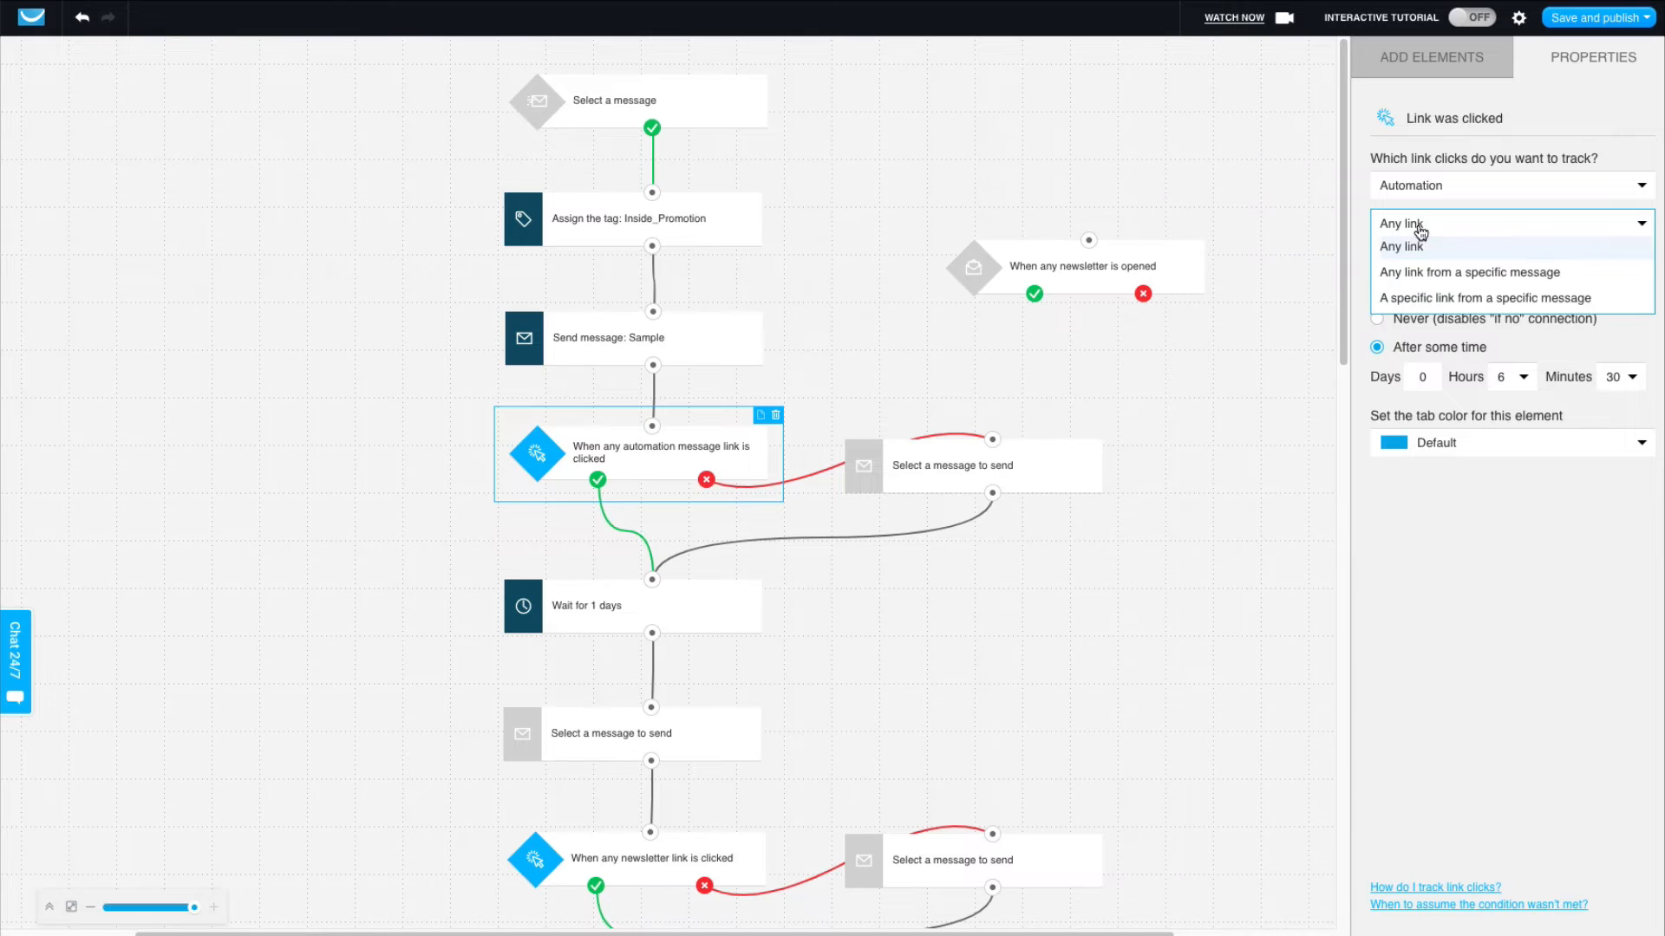
{"action": "left_click", "coordinate": [1422, 274]}
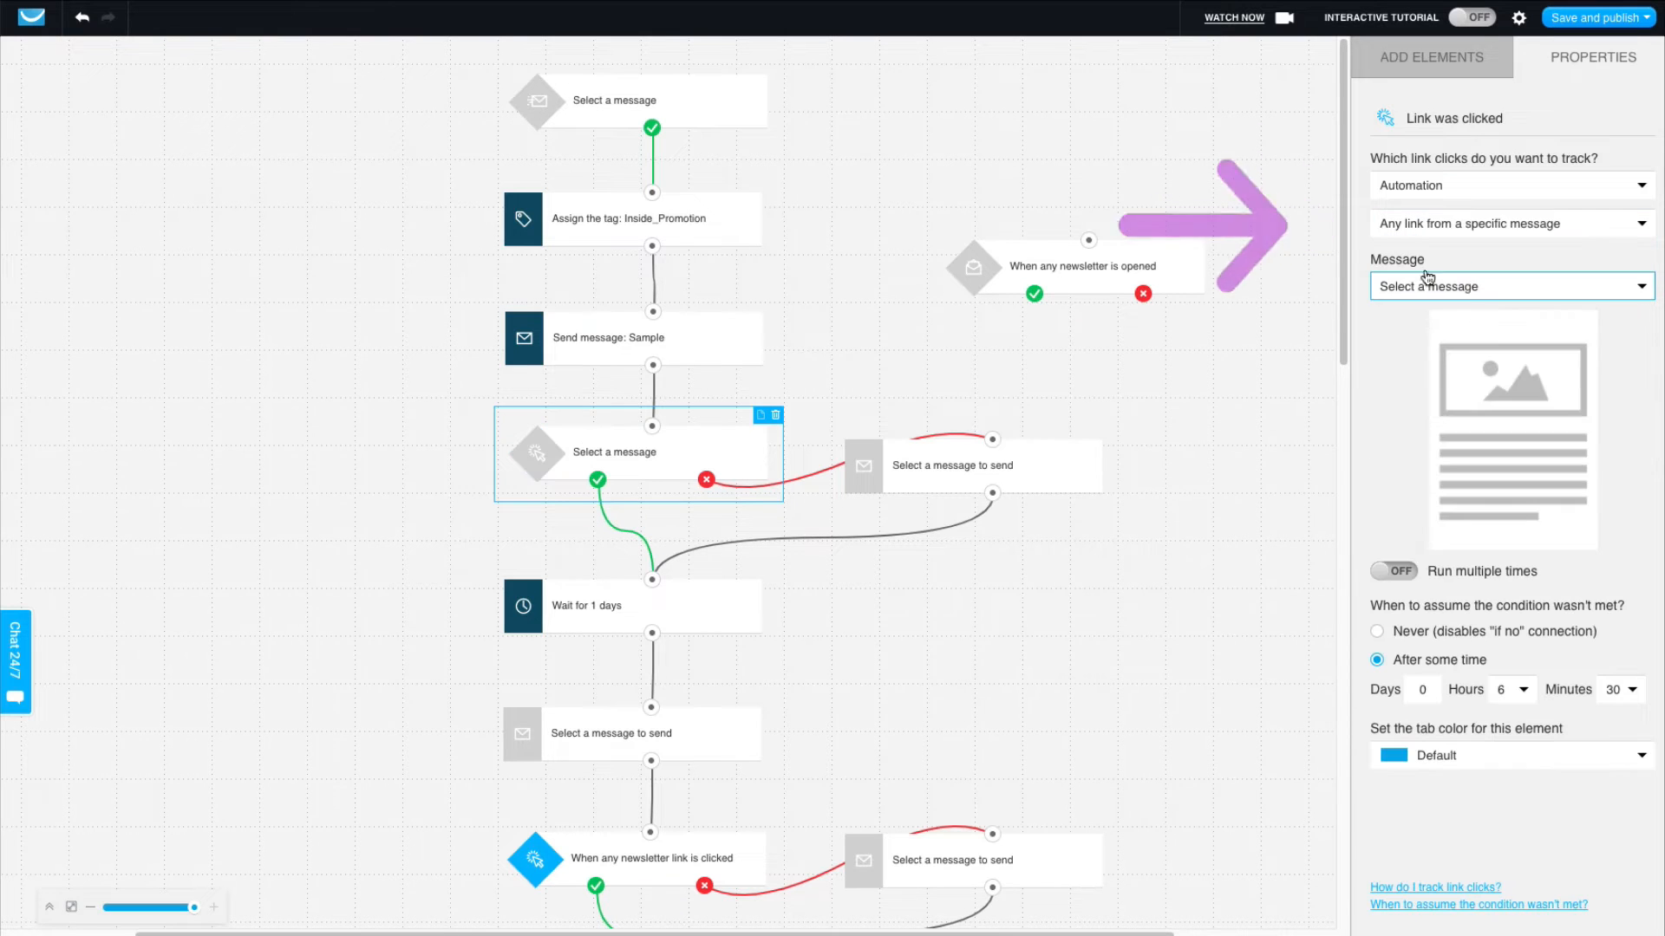
{"action": "left_click", "coordinate": [1423, 223]}
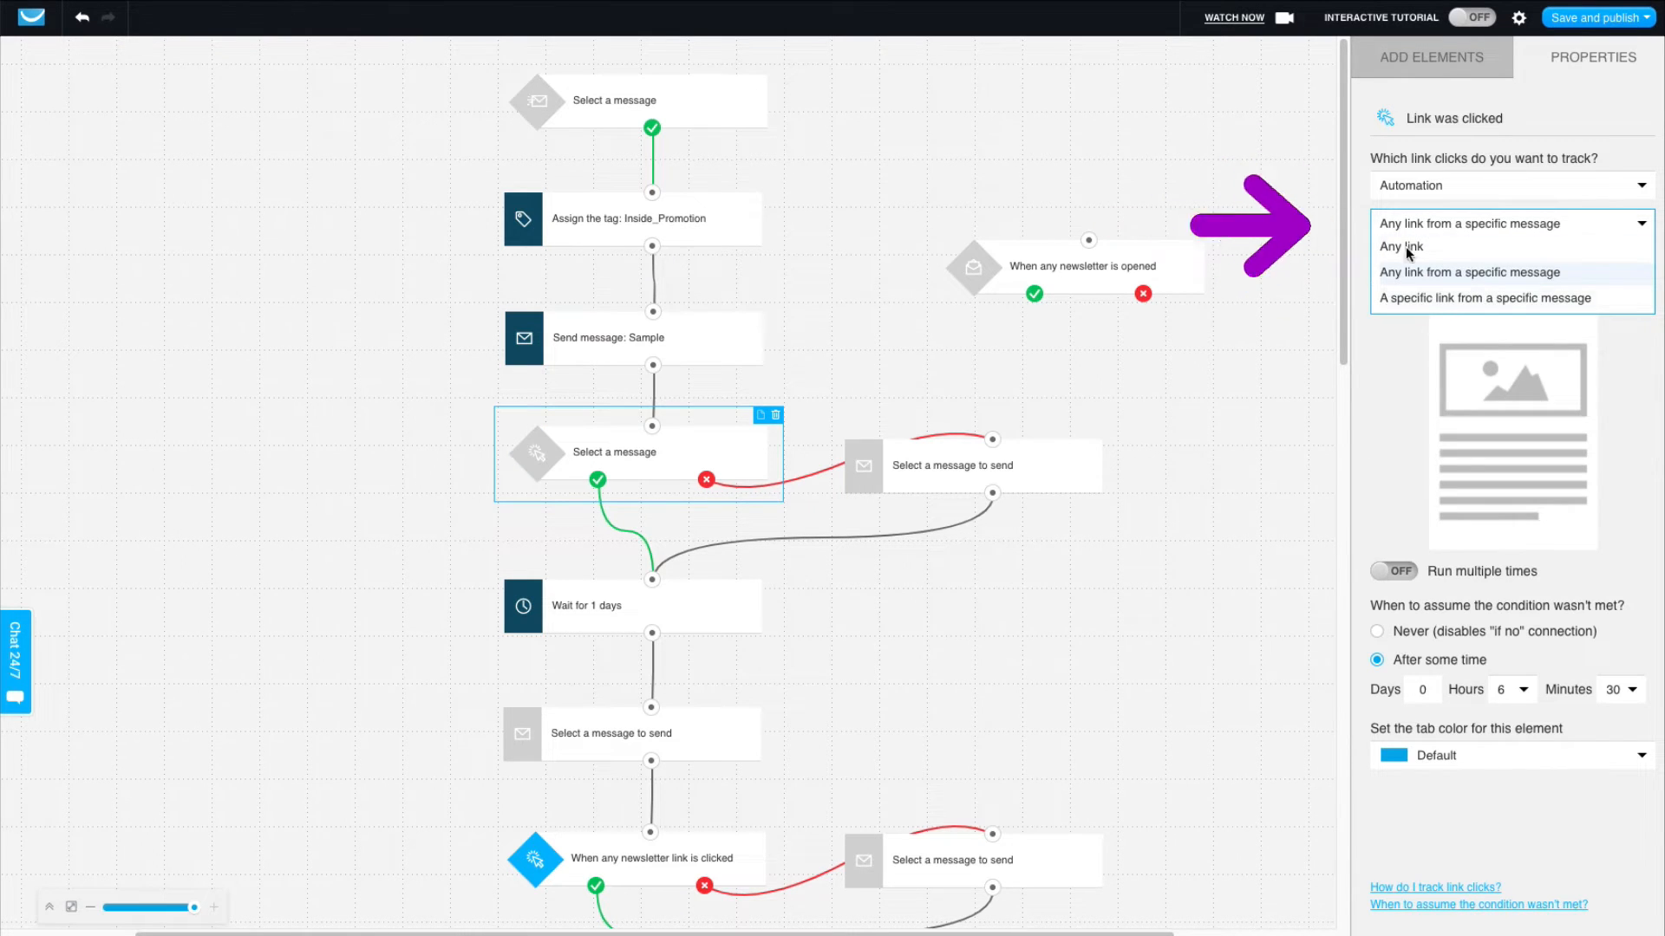
{"action": "left_click", "coordinate": [1406, 224]}
{"action": "left_click", "coordinate": [1399, 290]}
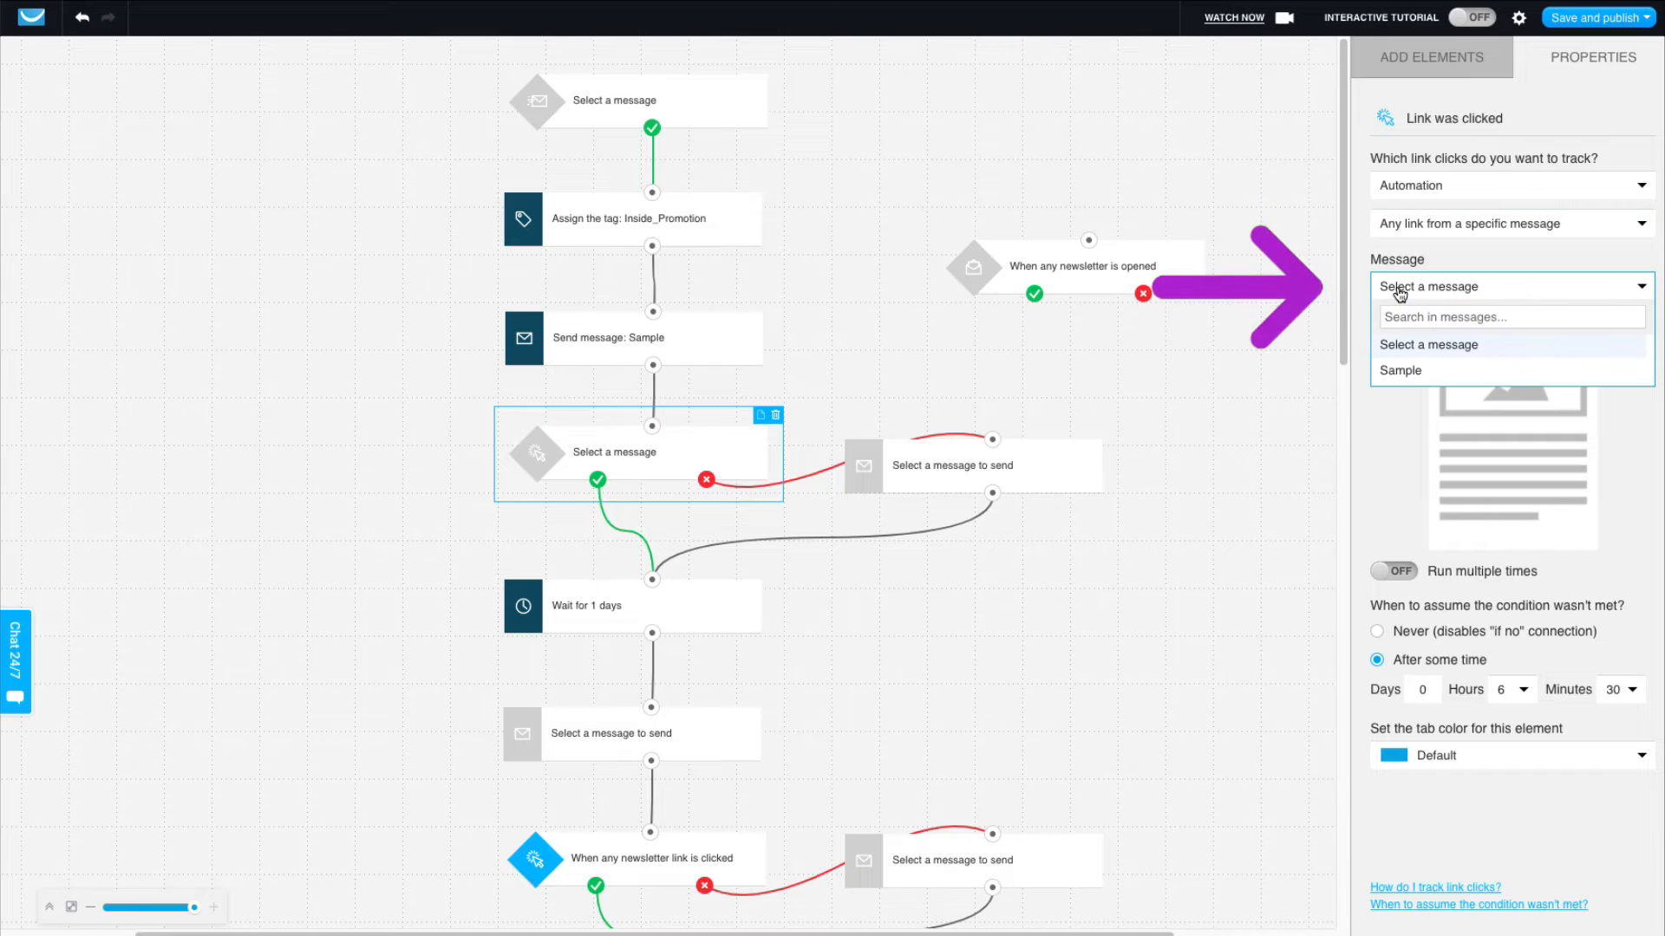
{"action": "left_click", "coordinate": [1397, 372]}
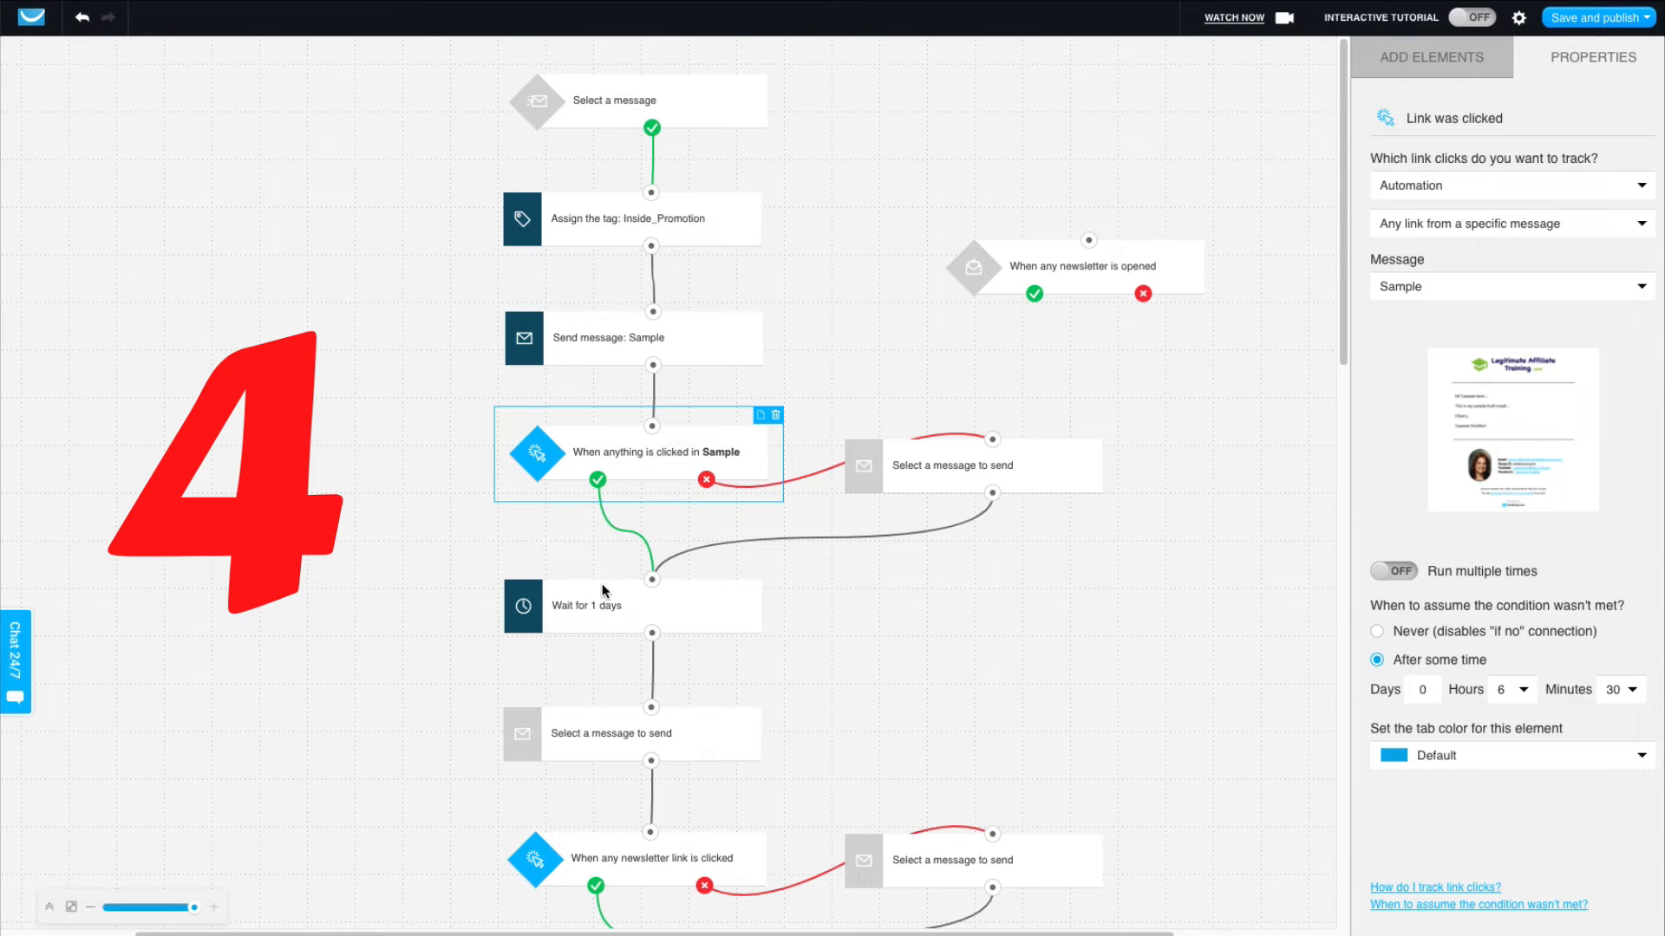
{"action": "left_click", "coordinate": [1084, 266]}
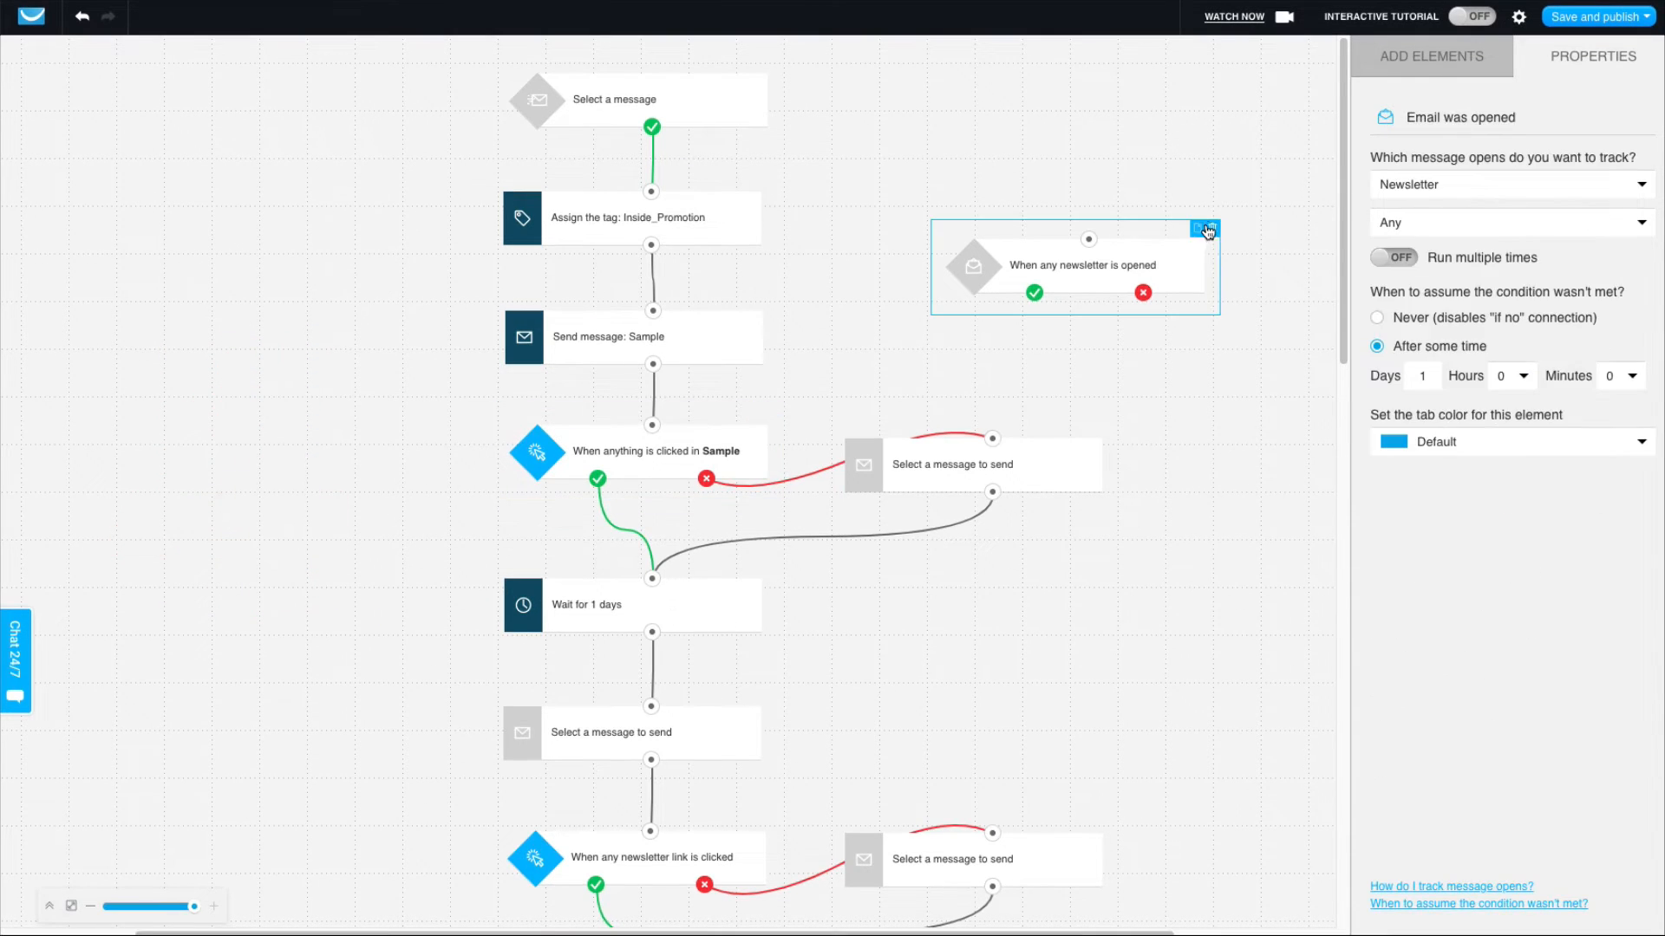
- Remove the unconnected 'When any newsletter is opened' node and review the remaining workflow branch
{"action": "left_click", "coordinate": [1210, 231]}
{"action": "left_click_drag", "start_coordinate": [413, 293], "coordinate": [1161, 683]}
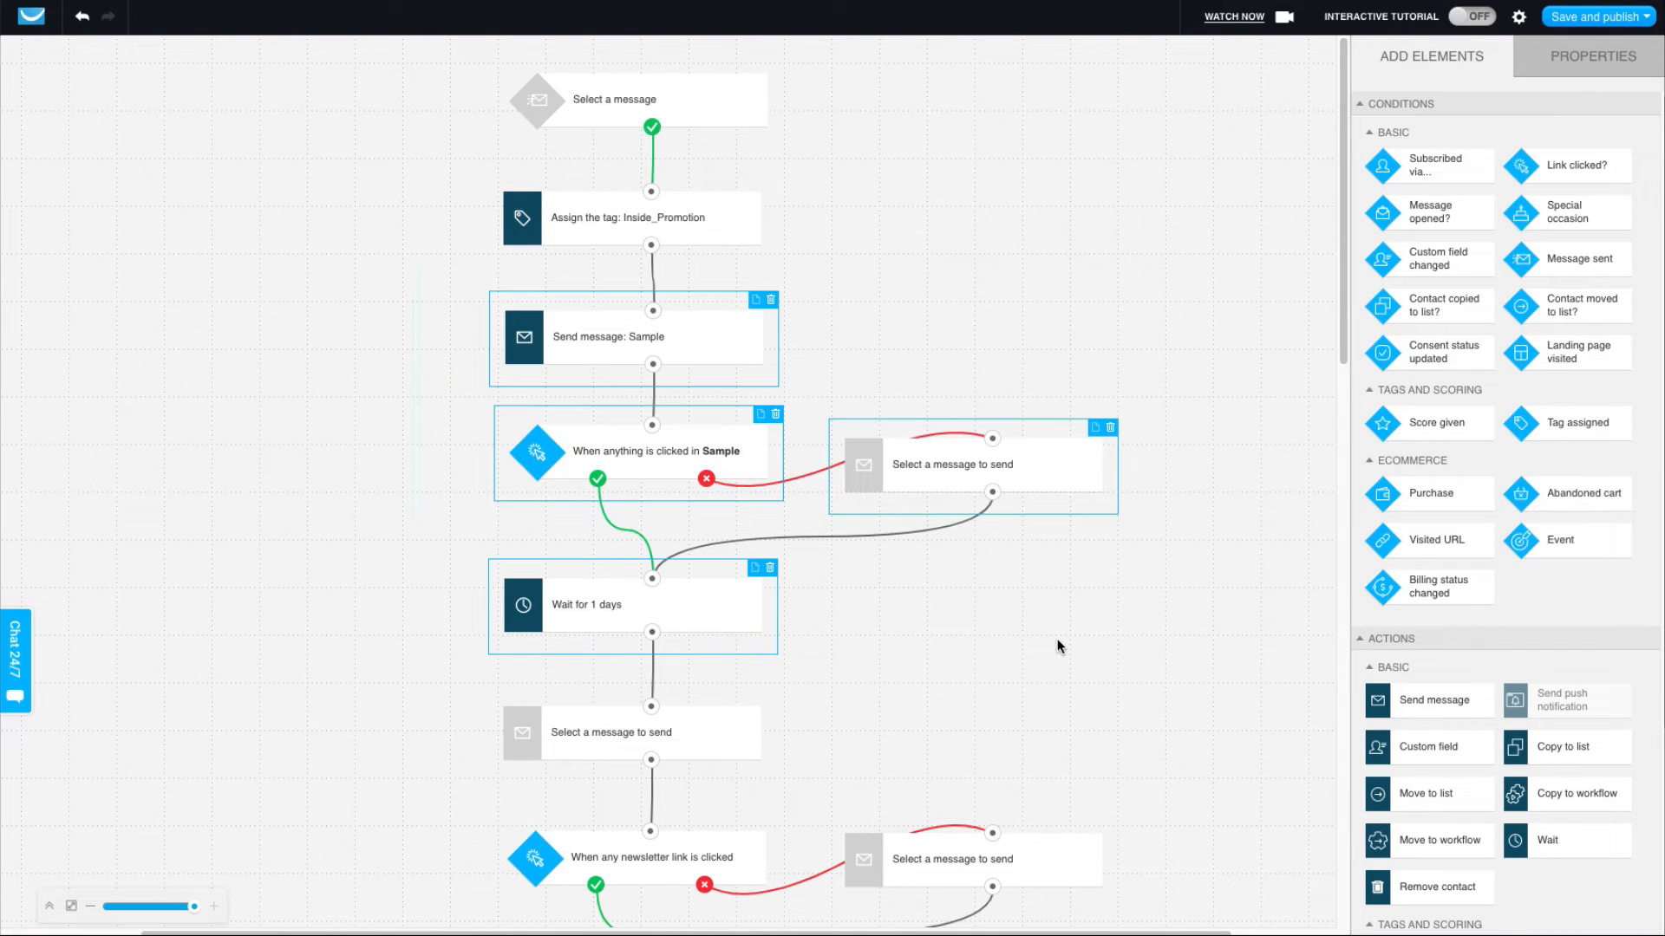
{"action": "scroll", "coordinate": [1053, 684], "scroll_direction": "down", "scroll_amount": 4}
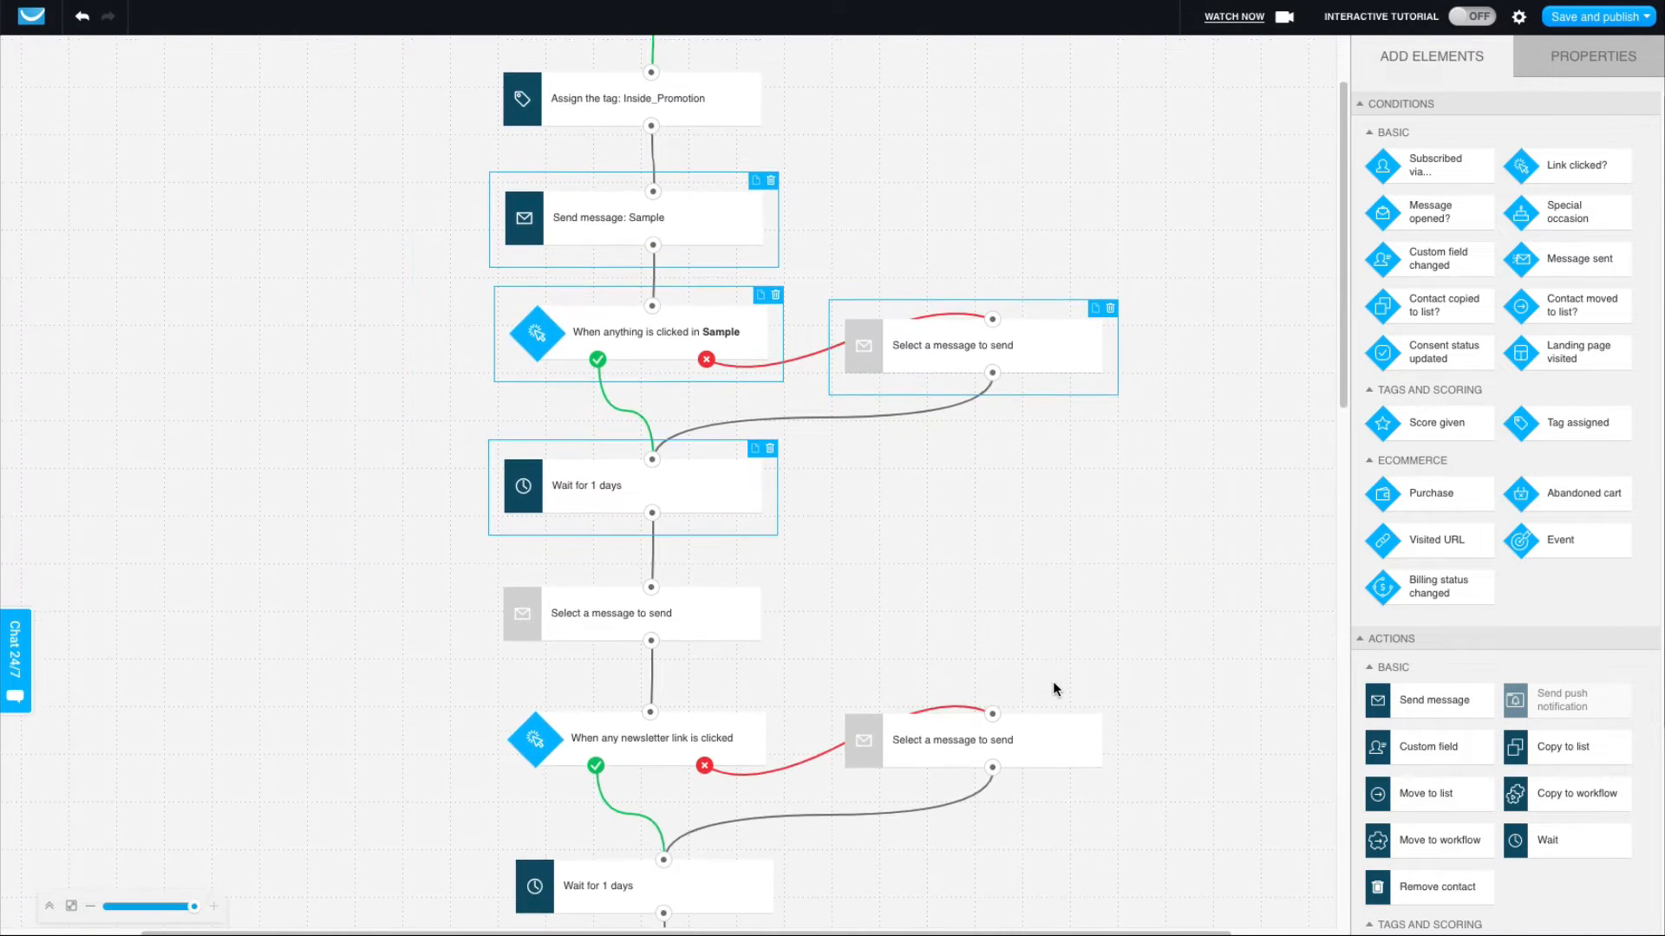
{"action": "scroll", "coordinate": [1054, 690], "scroll_direction": "down", "scroll_amount": 2}
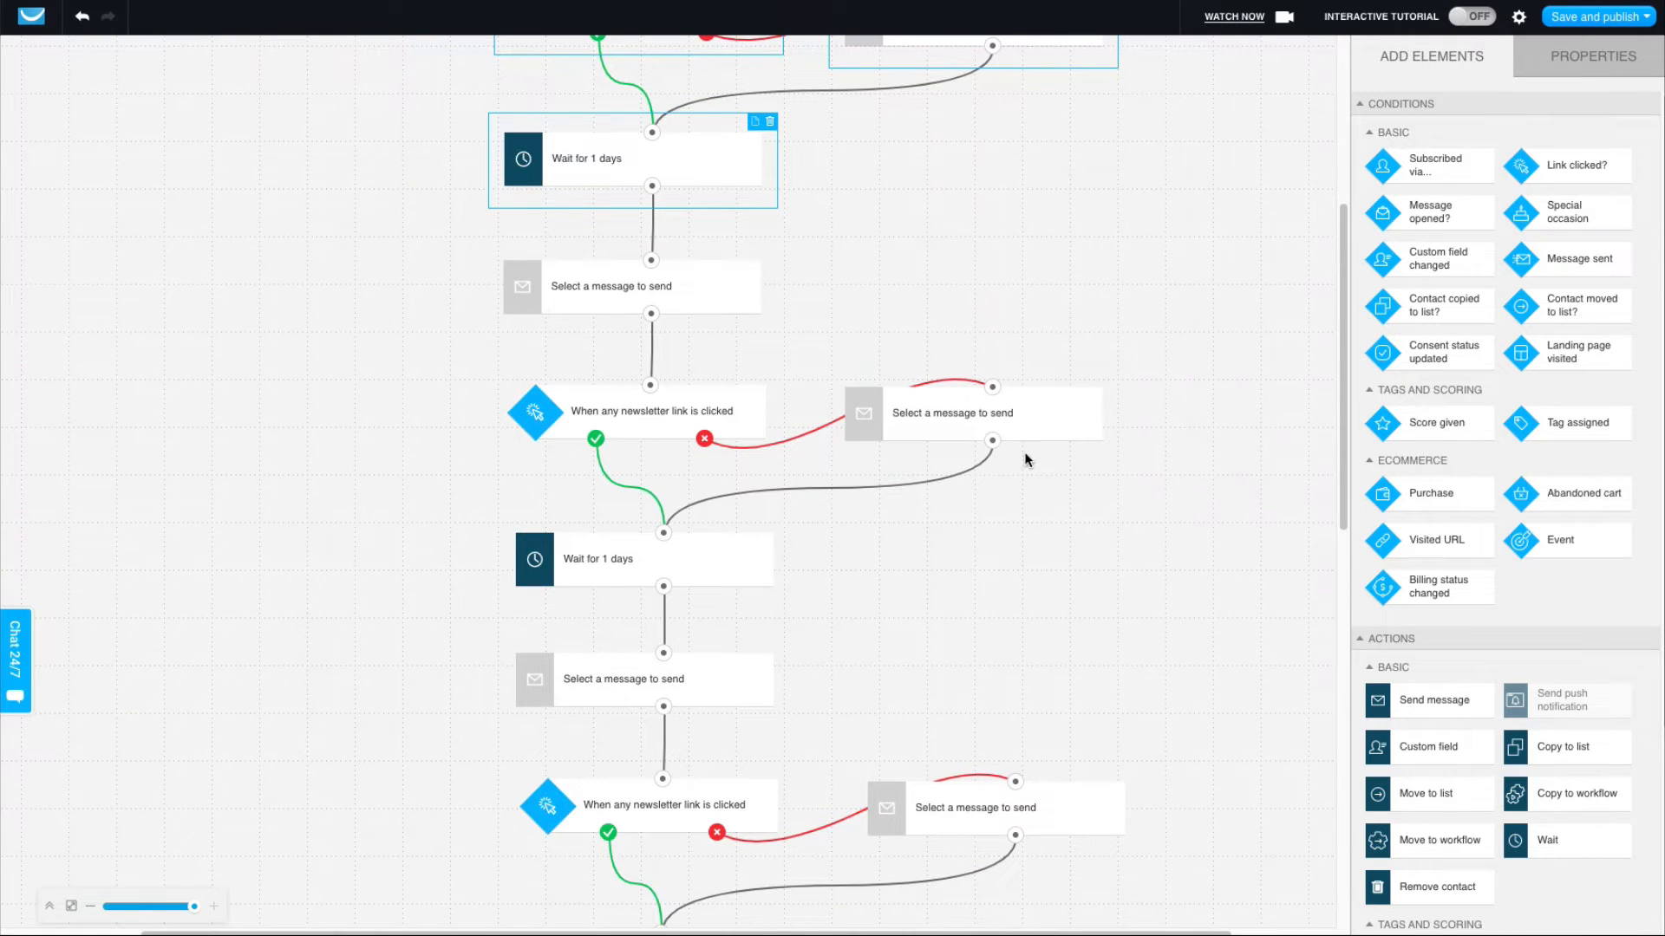
{"action": "scroll", "coordinate": [407, 108], "scroll_direction": "down", "scroll_amount": 5}
{"action": "scroll", "coordinate": [1013, 609], "scroll_direction": "down", "scroll_amount": 4}
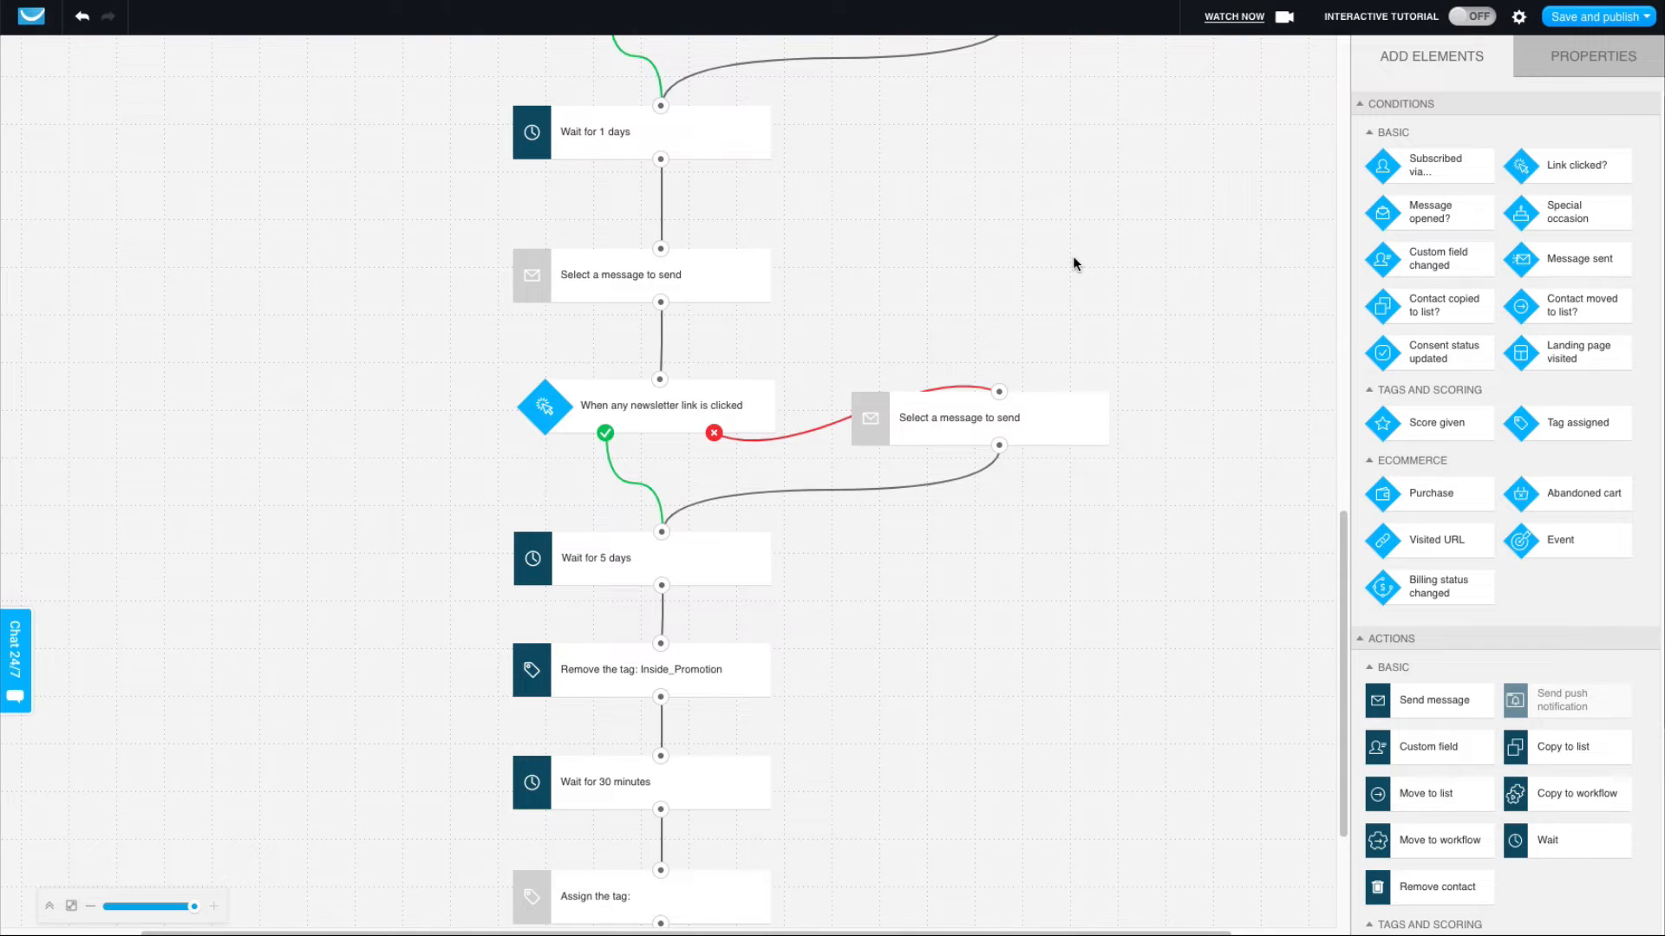
{"action": "scroll", "coordinate": [1074, 257], "scroll_direction": "up", "scroll_amount": 1}
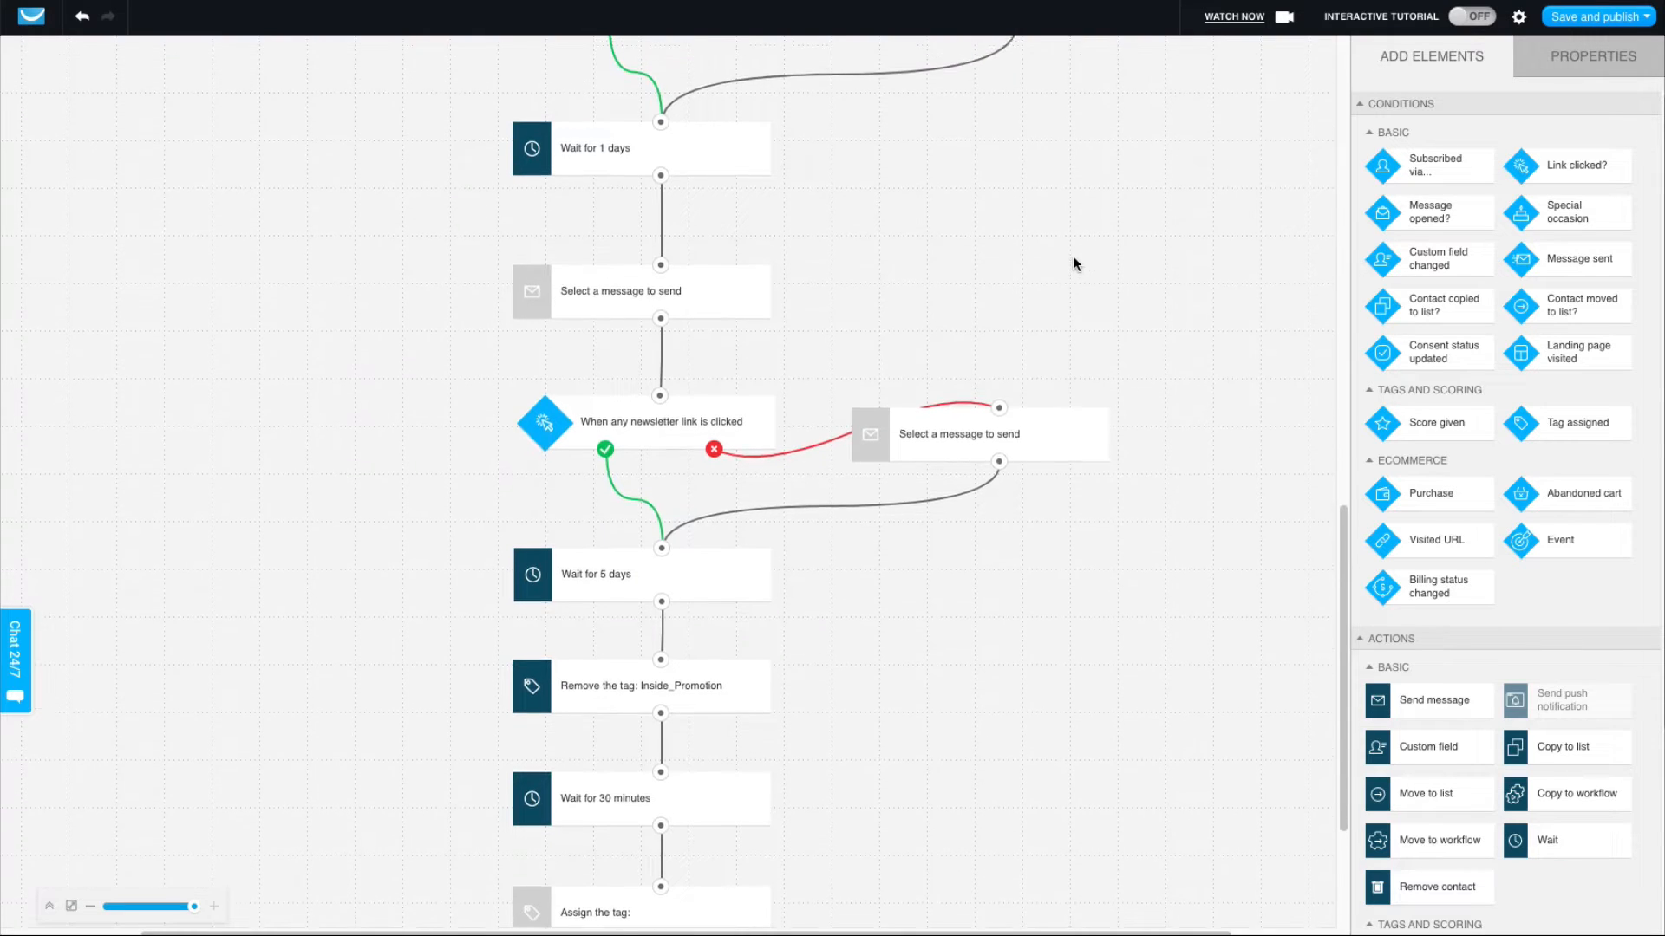
{"action": "scroll", "coordinate": [1073, 257], "scroll_direction": "up", "scroll_amount": 3}
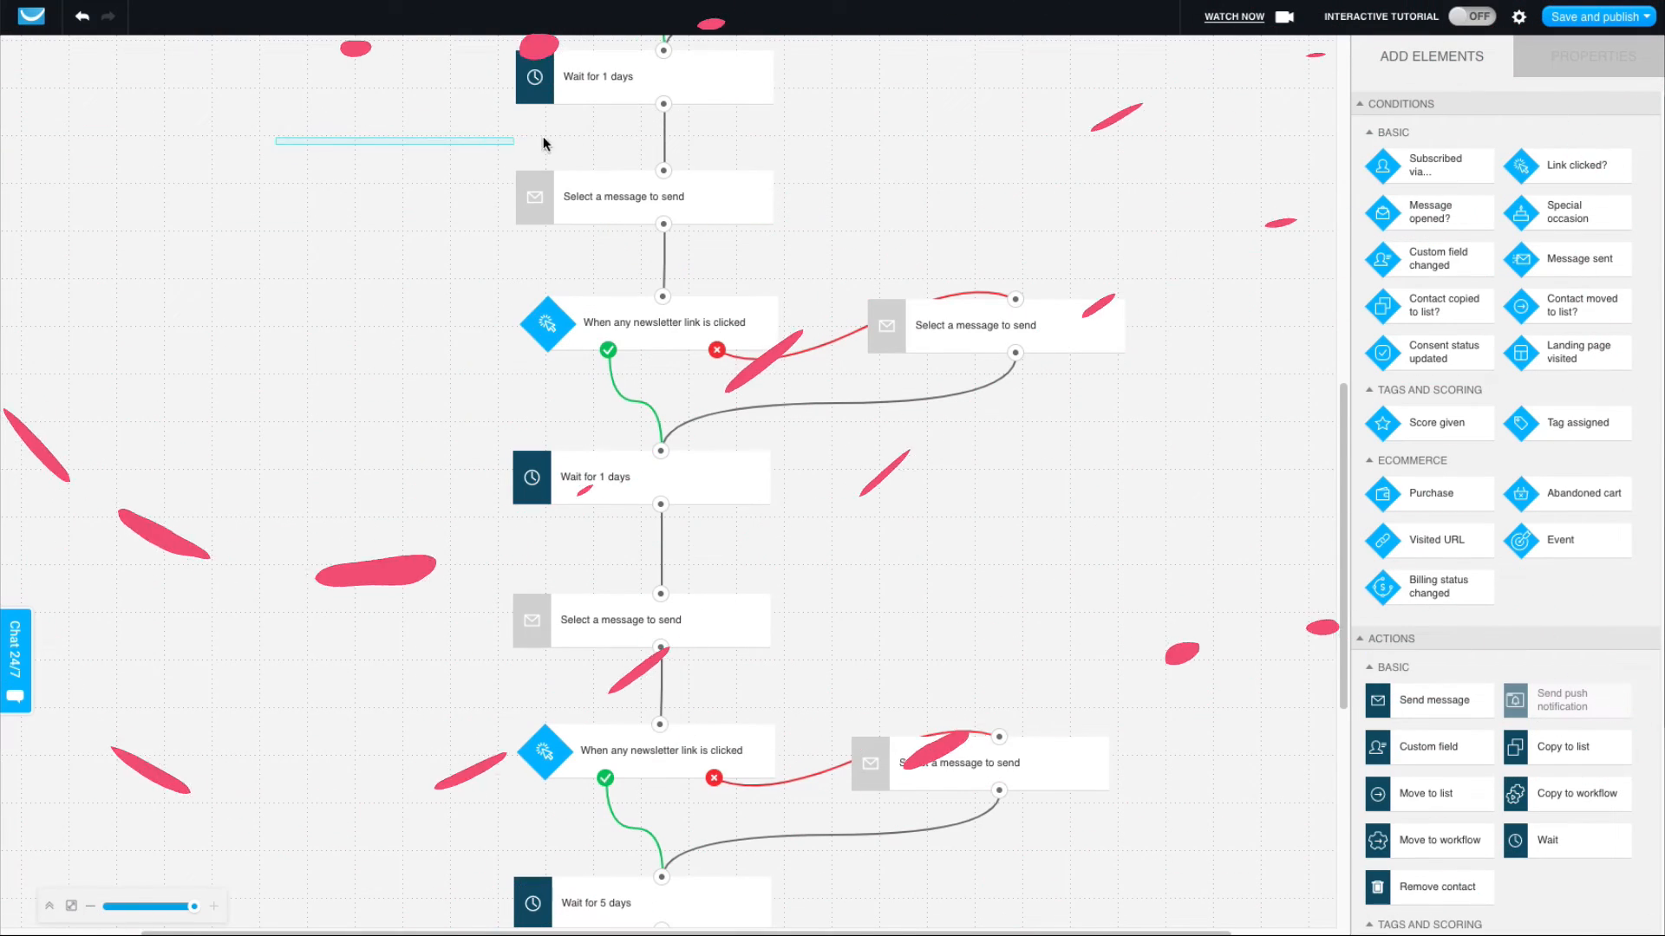
- Delete the extra link-click condition, its select-a-message branch and the one-day wait
{"action": "left_click_drag", "start_coordinate": [543, 143], "coordinate": [1247, 547]}
{"action": "left_click", "coordinate": [781, 160]}
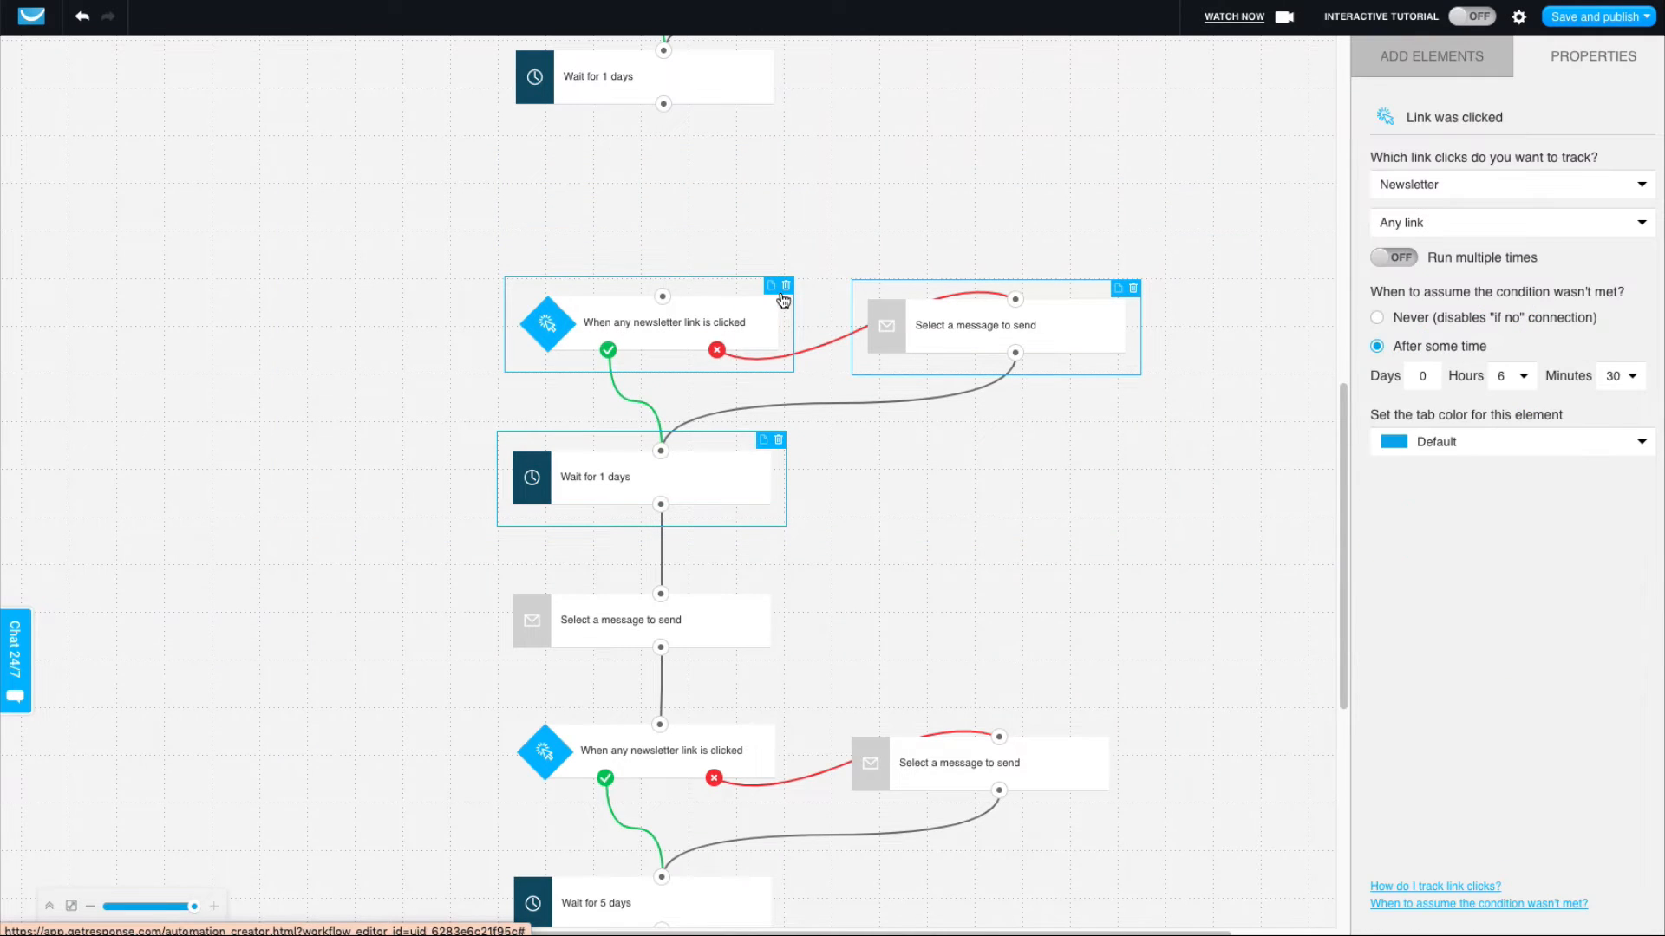
{"action": "left_click", "coordinate": [785, 285]}
{"action": "left_click", "coordinate": [1132, 288]}
{"action": "left_click", "coordinate": [778, 440]}
- Connect the 30-minute wait to the following 'Assign the tag' step
{"action": "scroll", "coordinate": [960, 240], "scroll_direction": "down", "scroll_amount": 5}
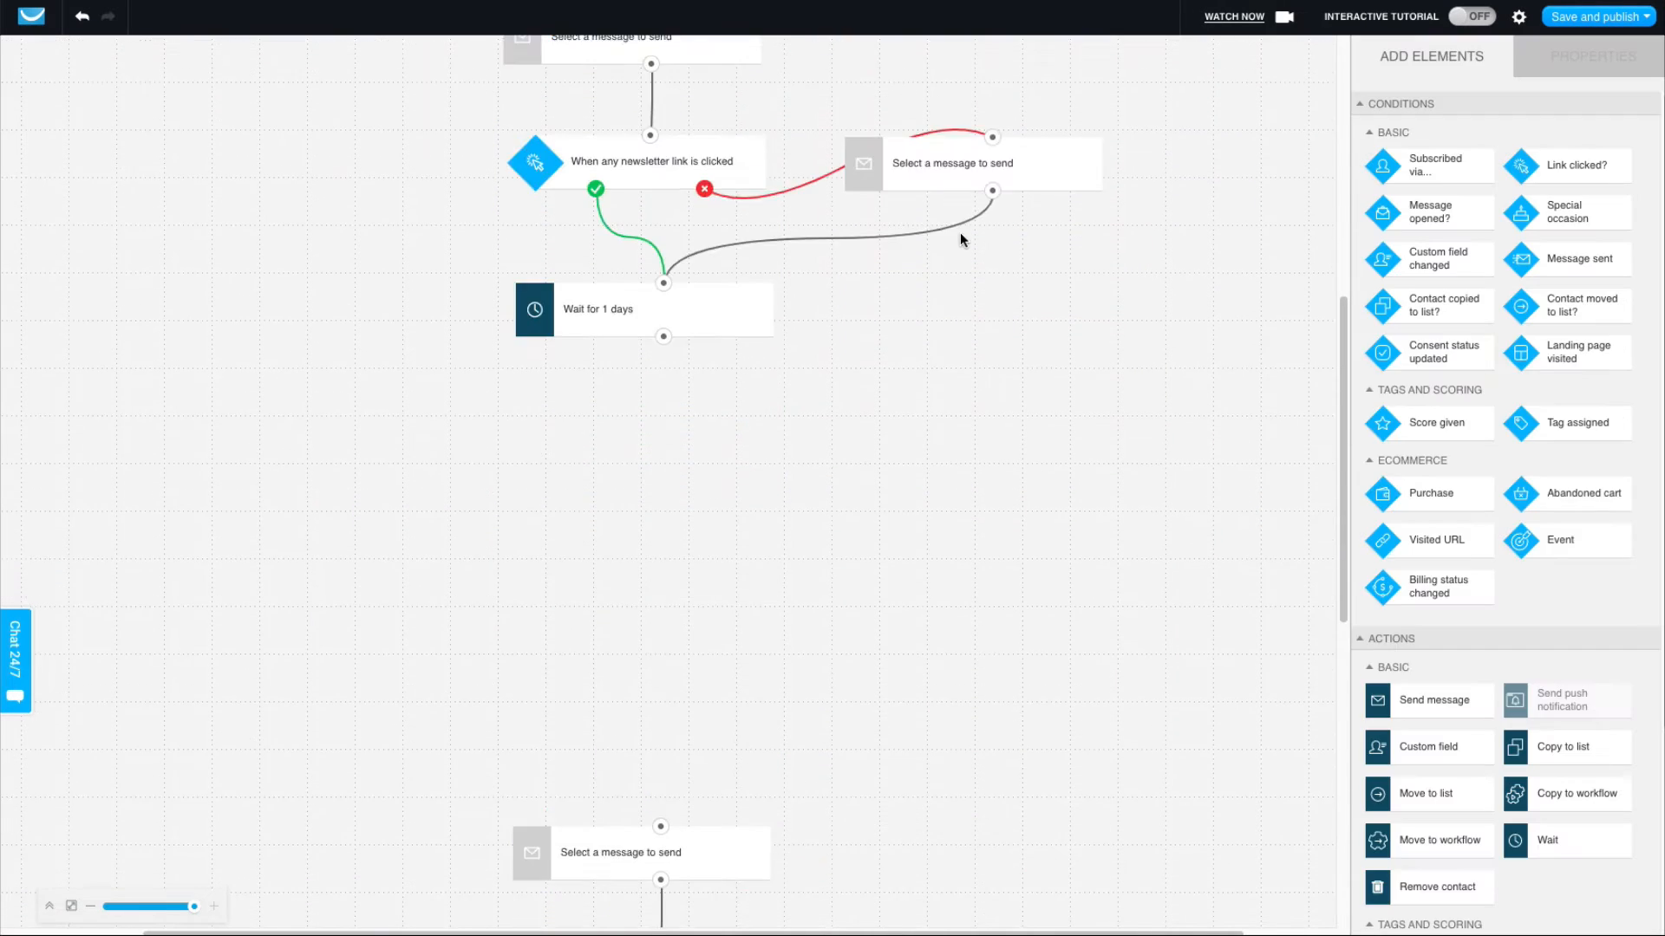
{"action": "left_click_drag", "start_coordinate": [663, 336], "coordinate": [660, 832]}
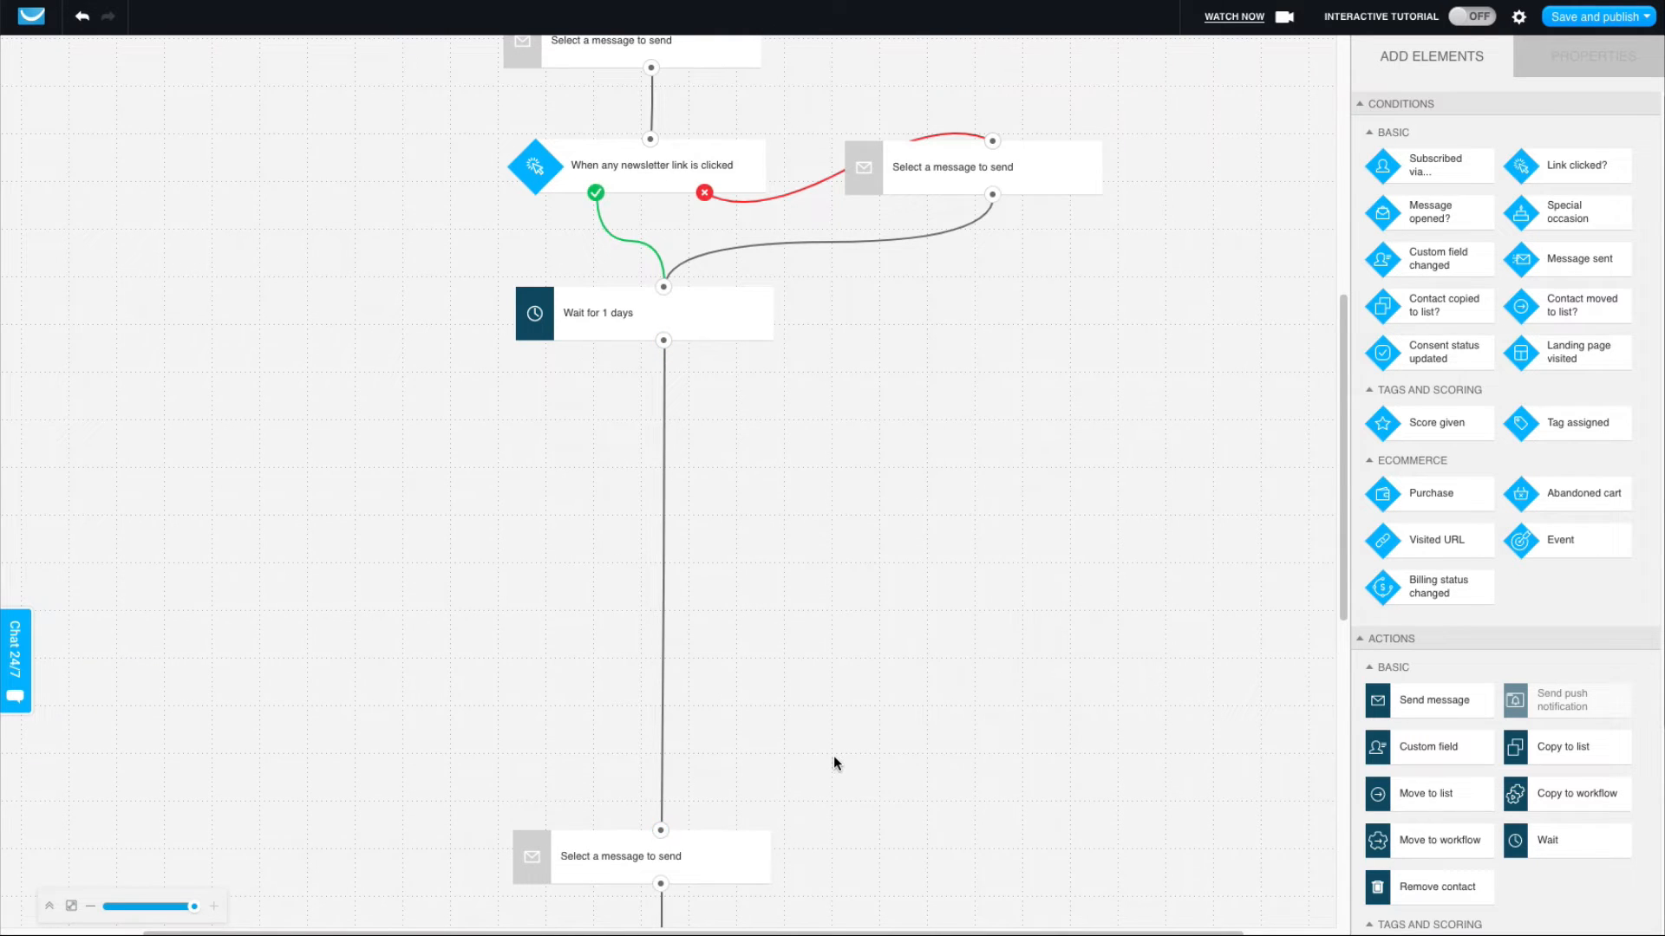
{"action": "scroll", "coordinate": [835, 763], "scroll_direction": "down", "scroll_amount": 3}
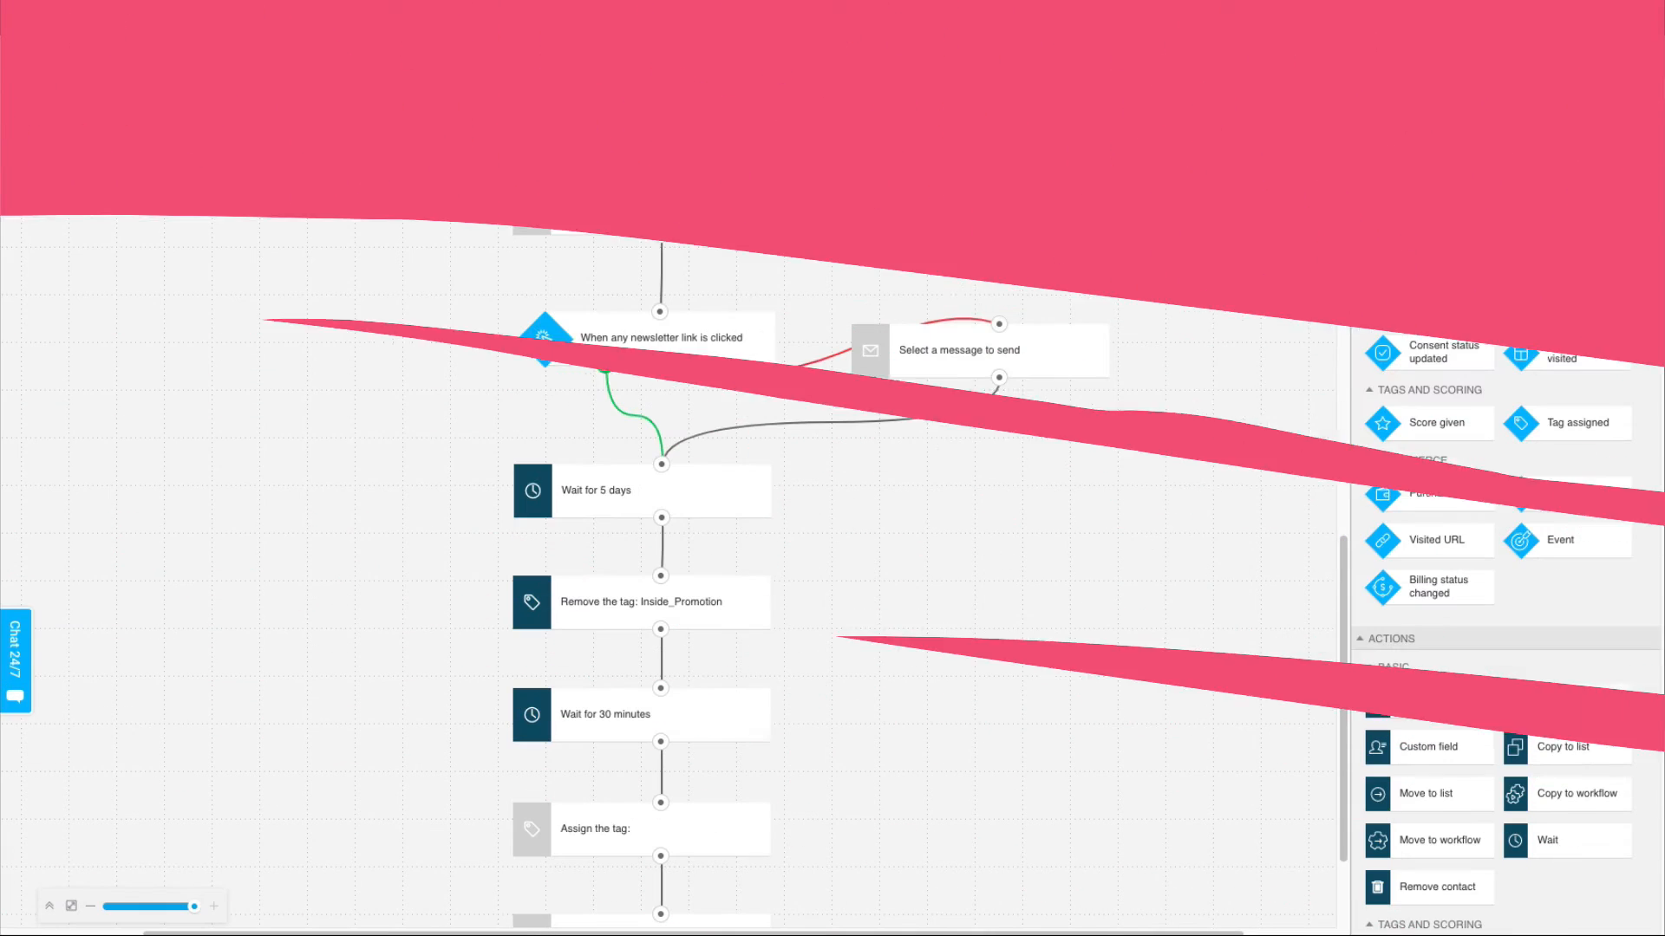
- Change the 'Wait for 5 days' delay to 'Wait until the nth day of a month', first day, 12 pm
{"action": "left_click", "coordinate": [628, 486]}
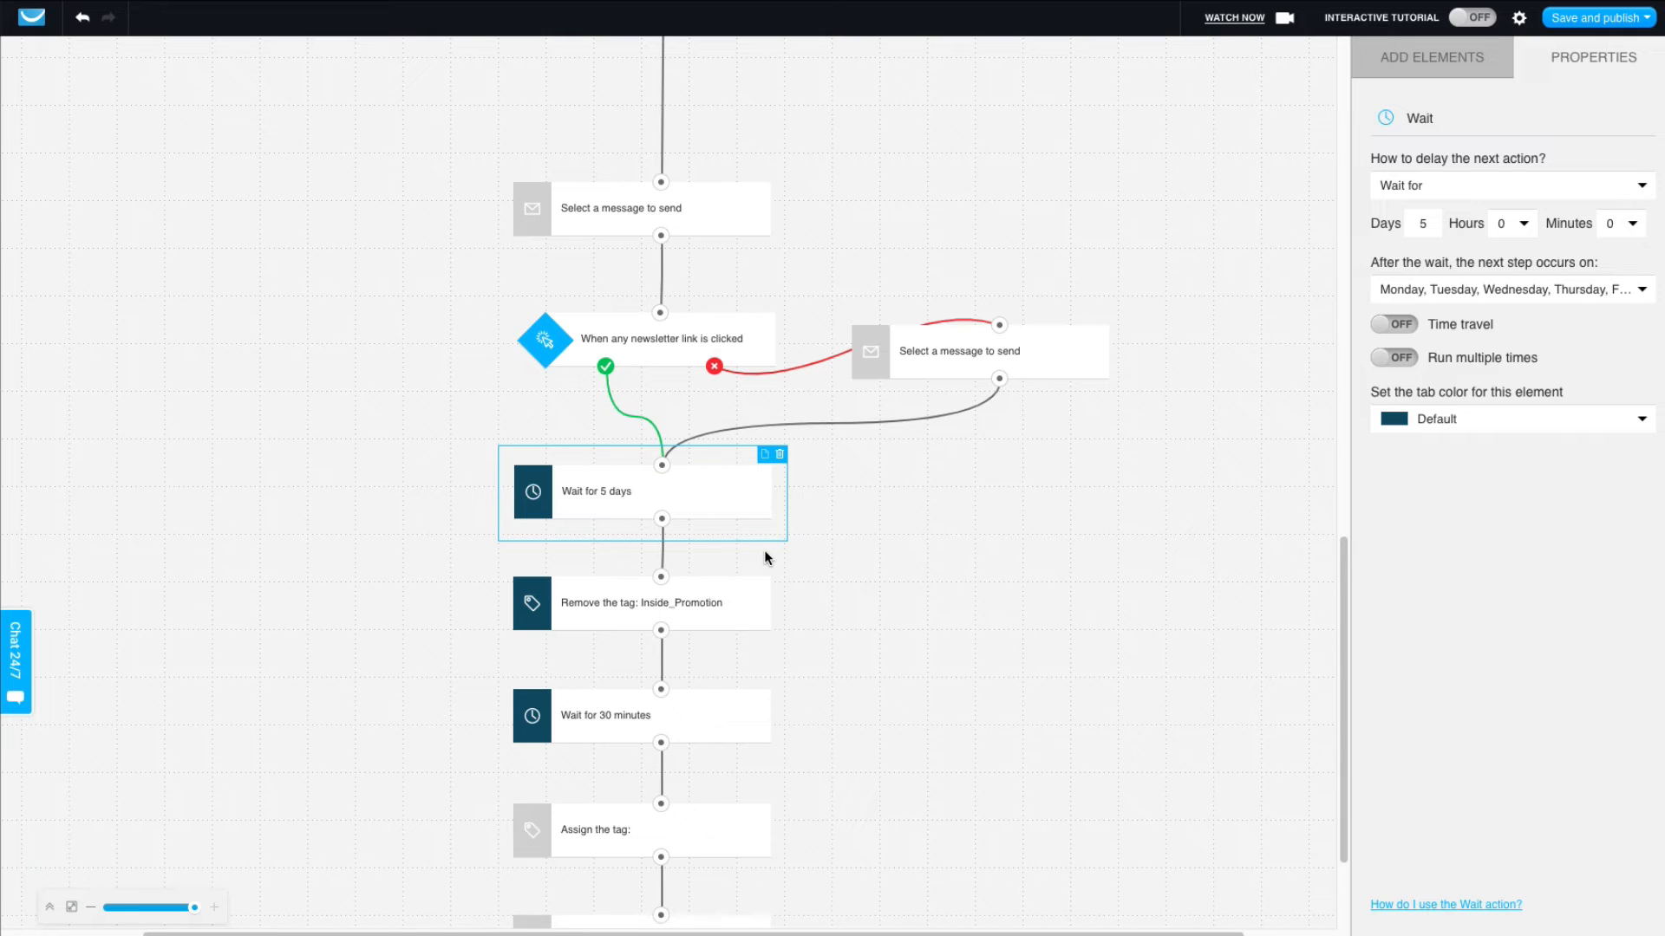
{"action": "left_click", "coordinate": [1416, 186]}
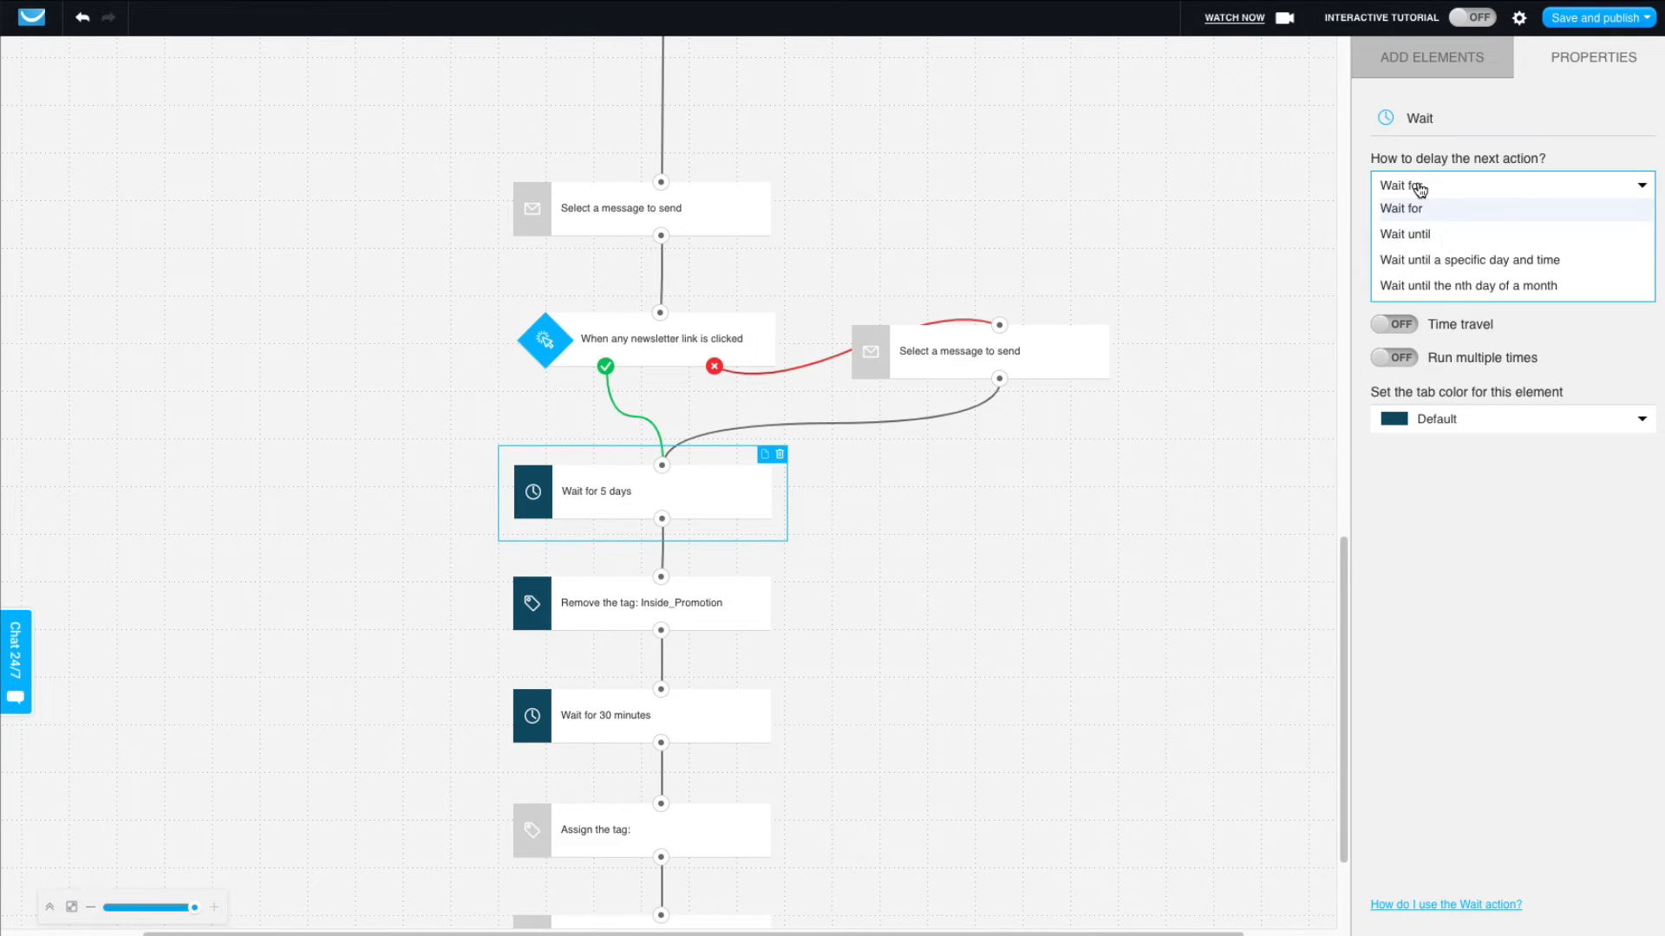
{"action": "left_click", "coordinate": [1430, 287]}
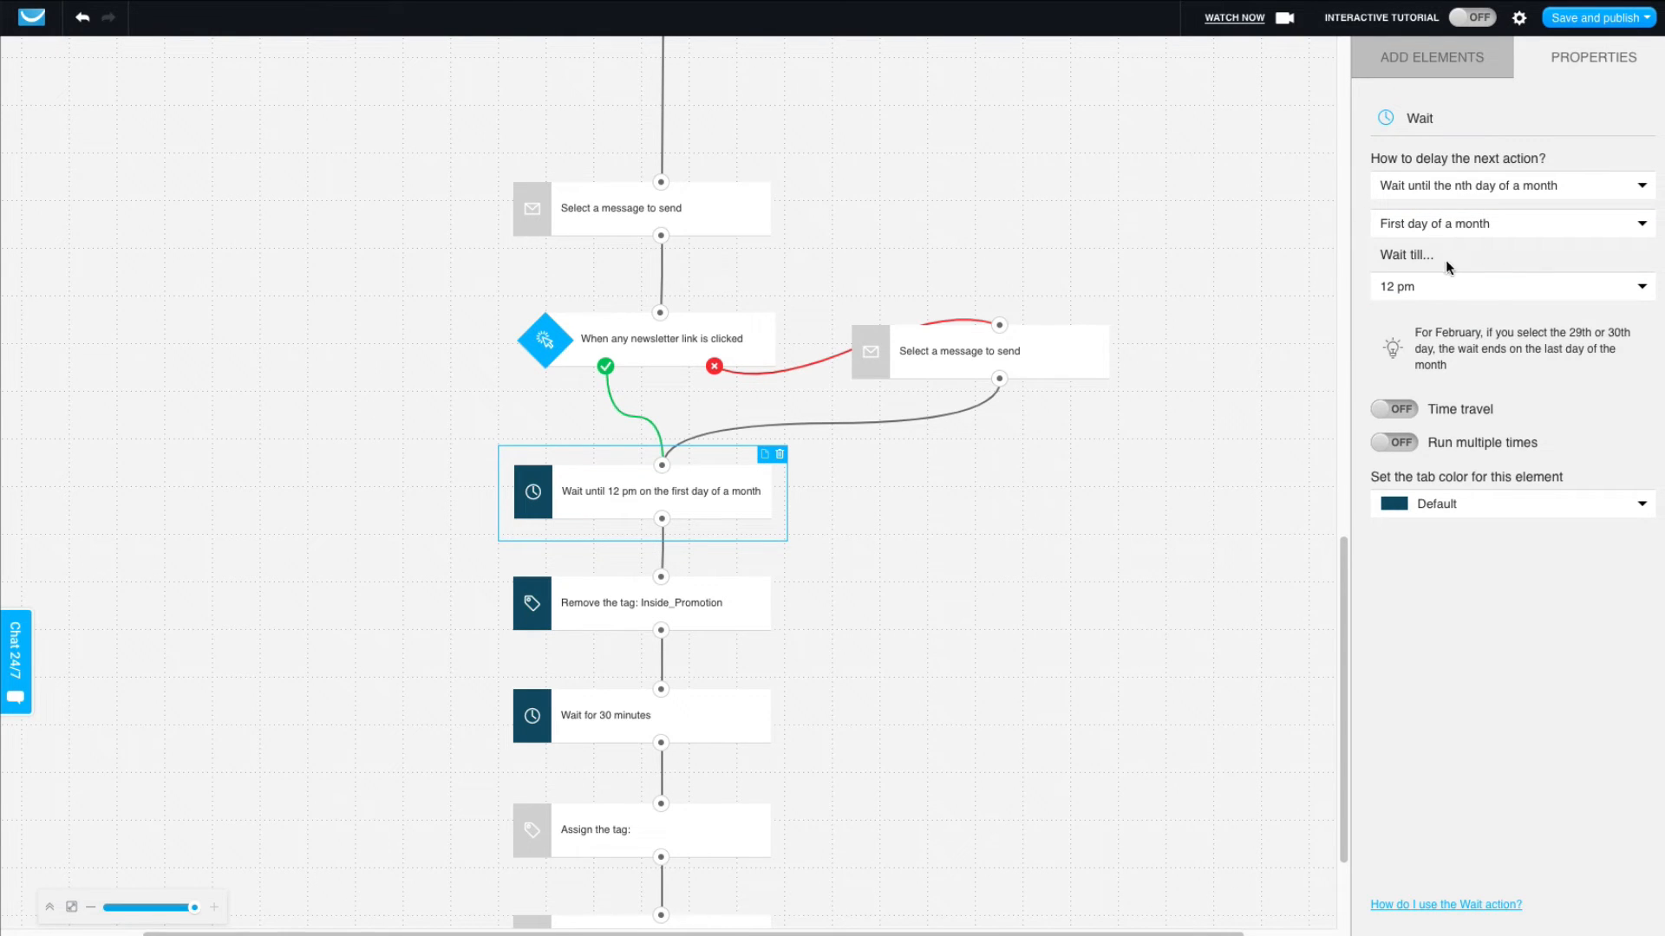
{"action": "left_click", "coordinate": [1433, 295]}
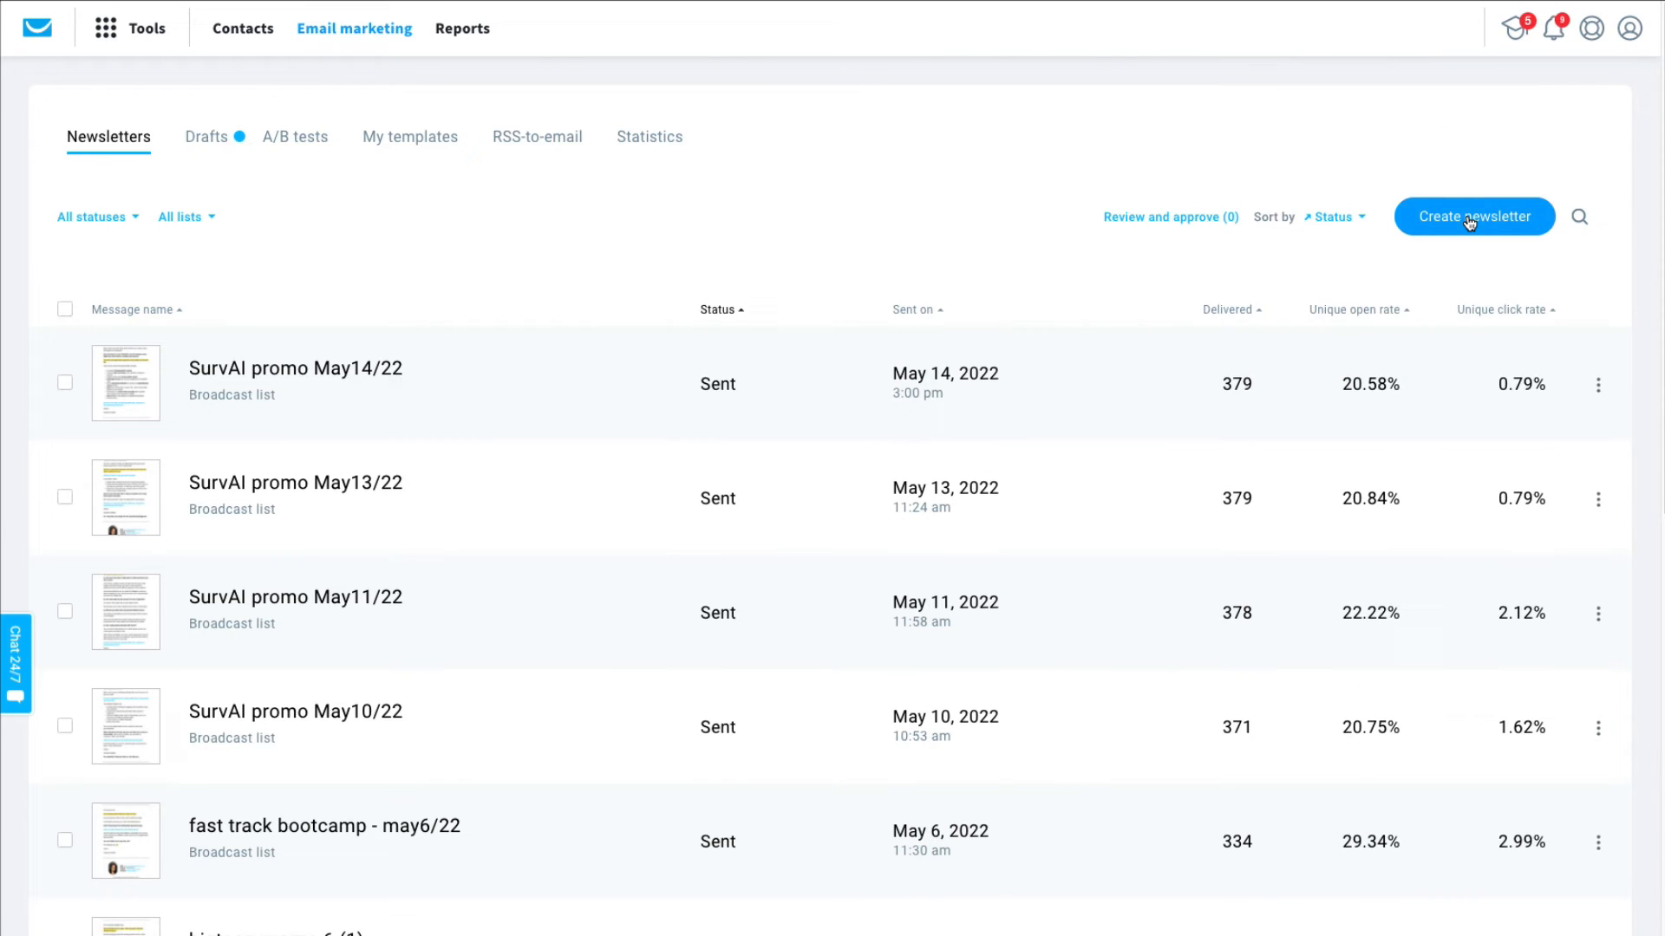
- Create a new newsletter and add the Broadcast list (394 contacts) as its recipients
{"action": "left_click", "coordinate": [1470, 224]}
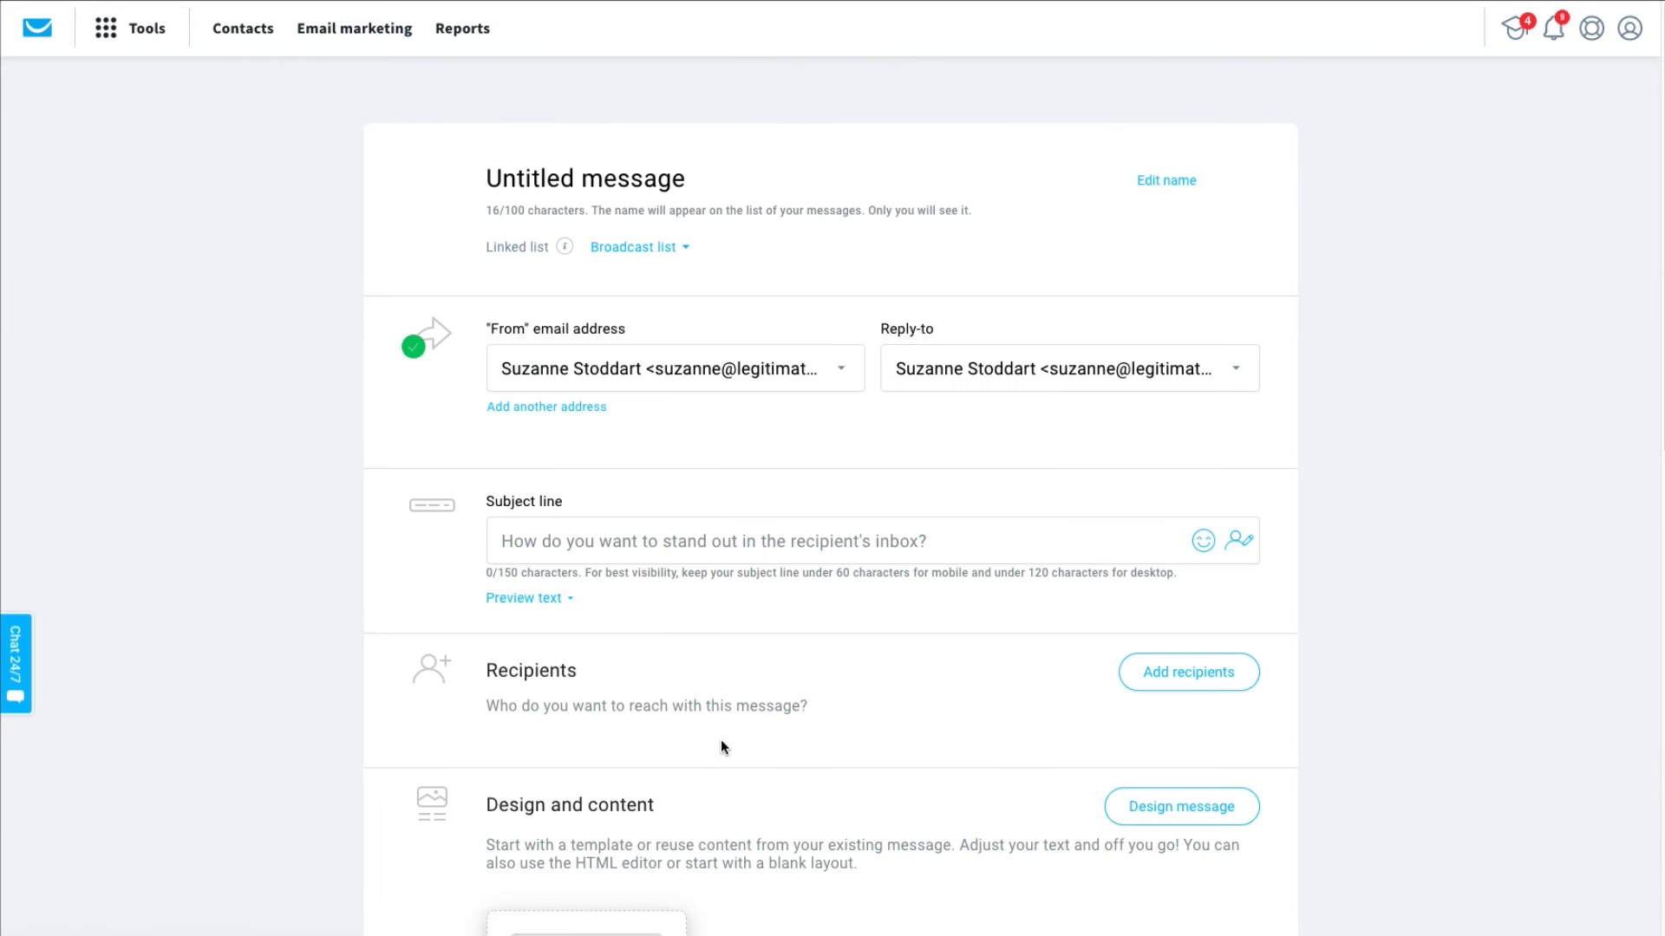
{"action": "scroll", "coordinate": [632, 673], "scroll_direction": "down", "scroll_amount": 2}
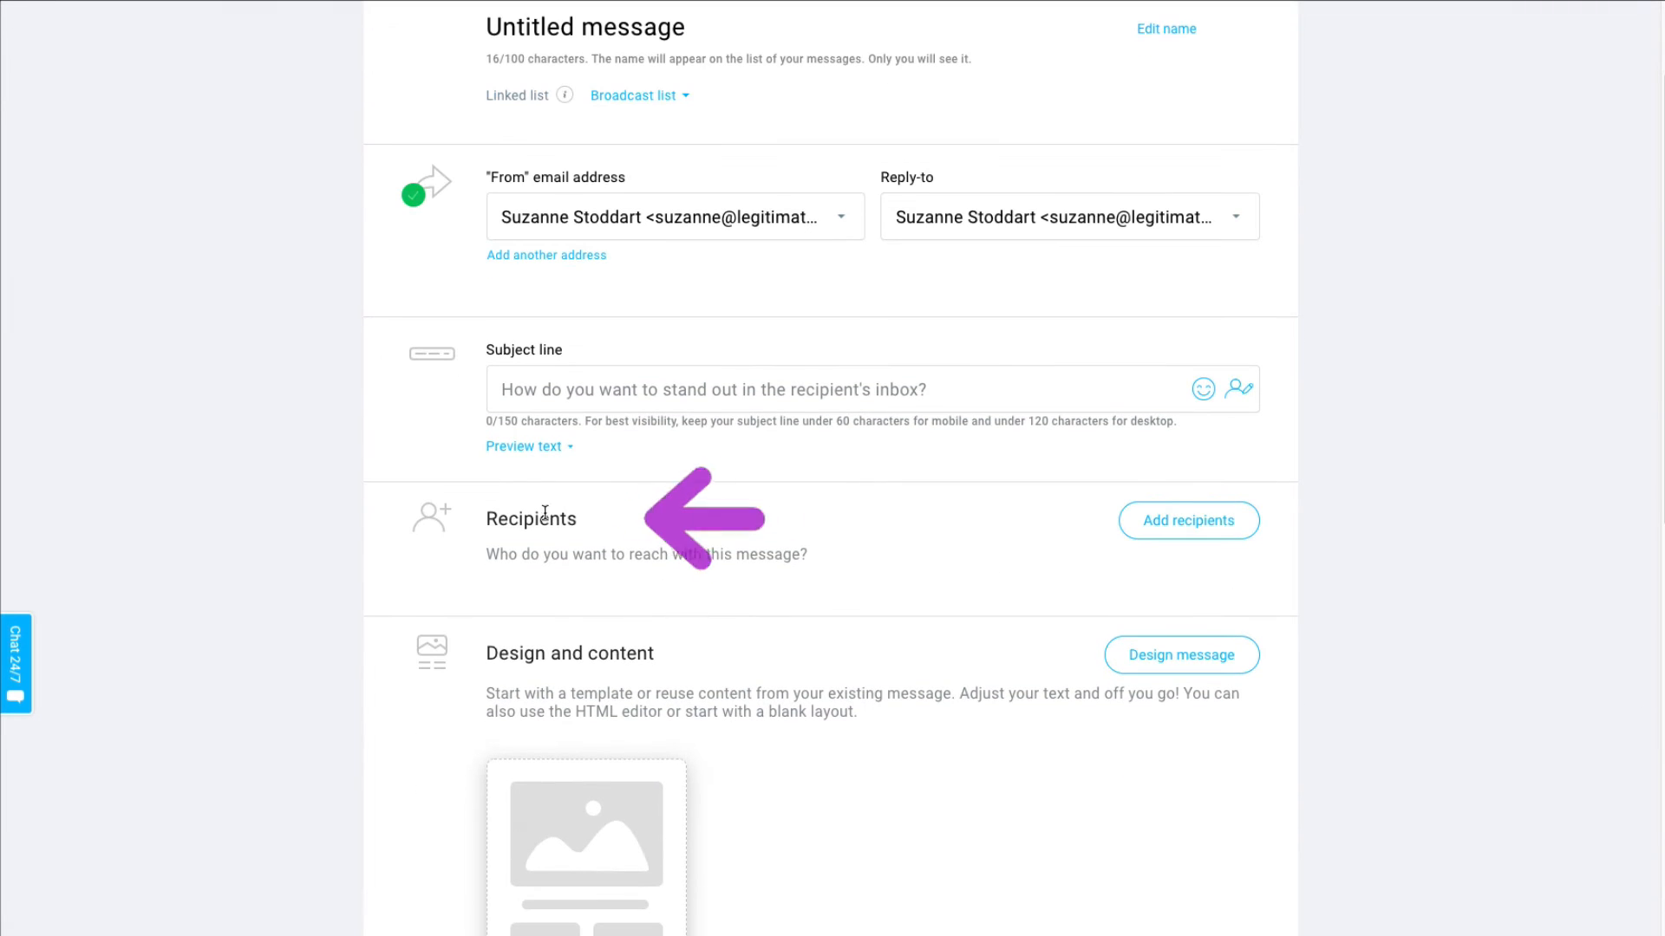
{"action": "left_click", "coordinate": [1174, 520]}
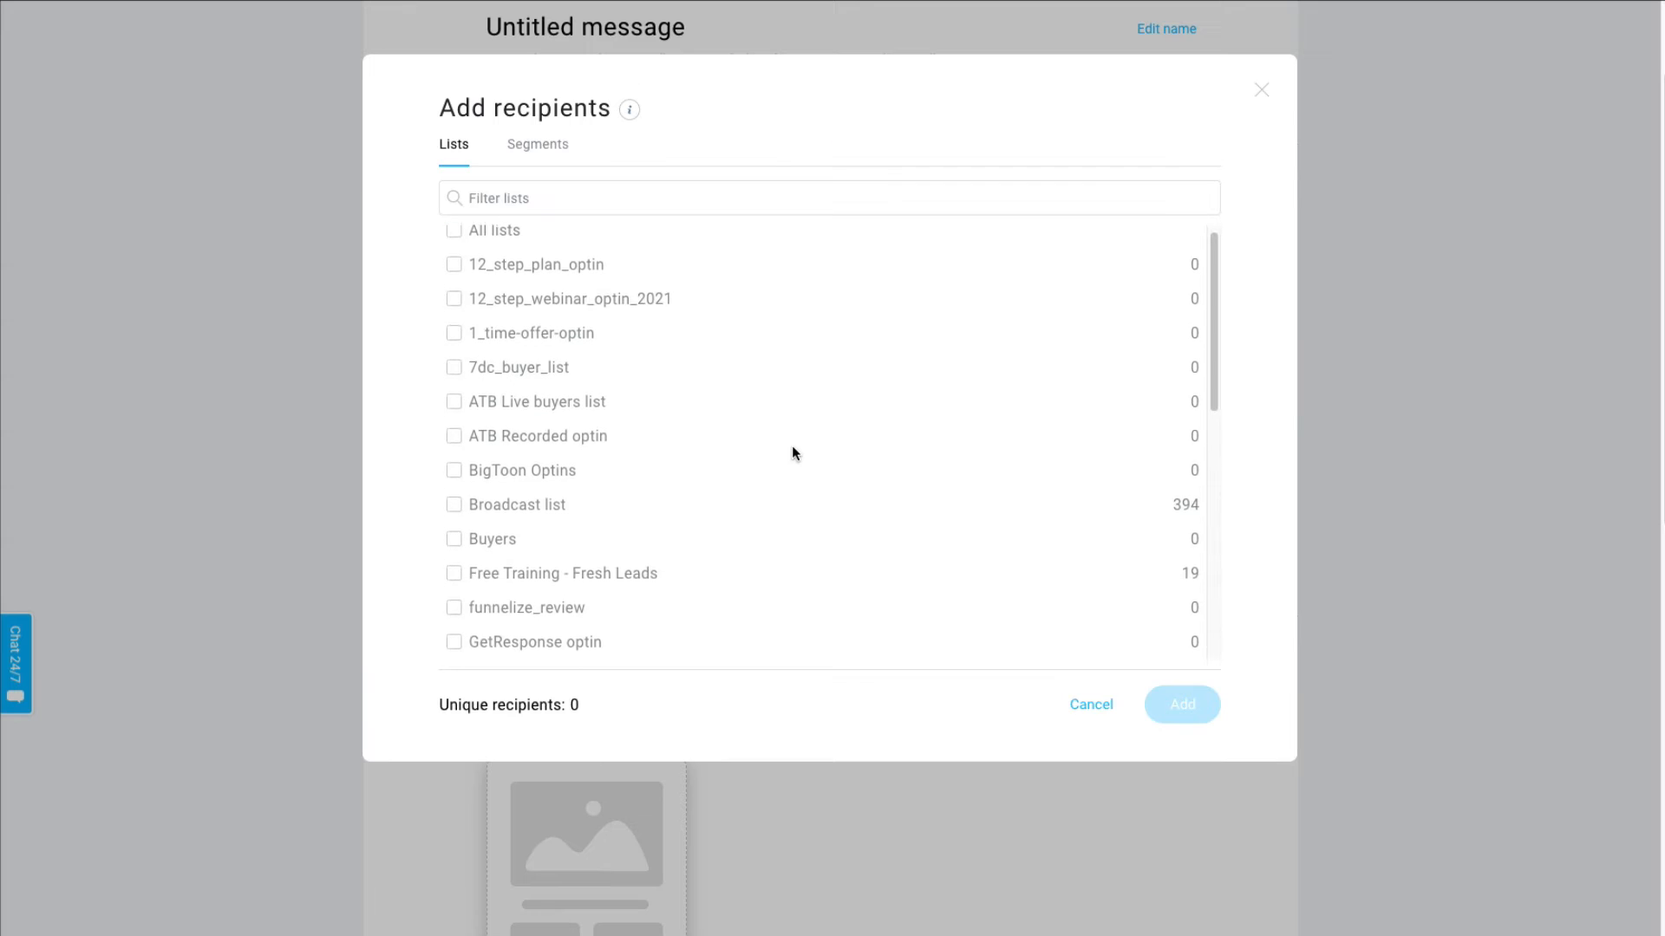
{"action": "scroll", "coordinate": [793, 445], "scroll_direction": "down", "scroll_amount": 1}
{"action": "left_click", "coordinate": [453, 468]}
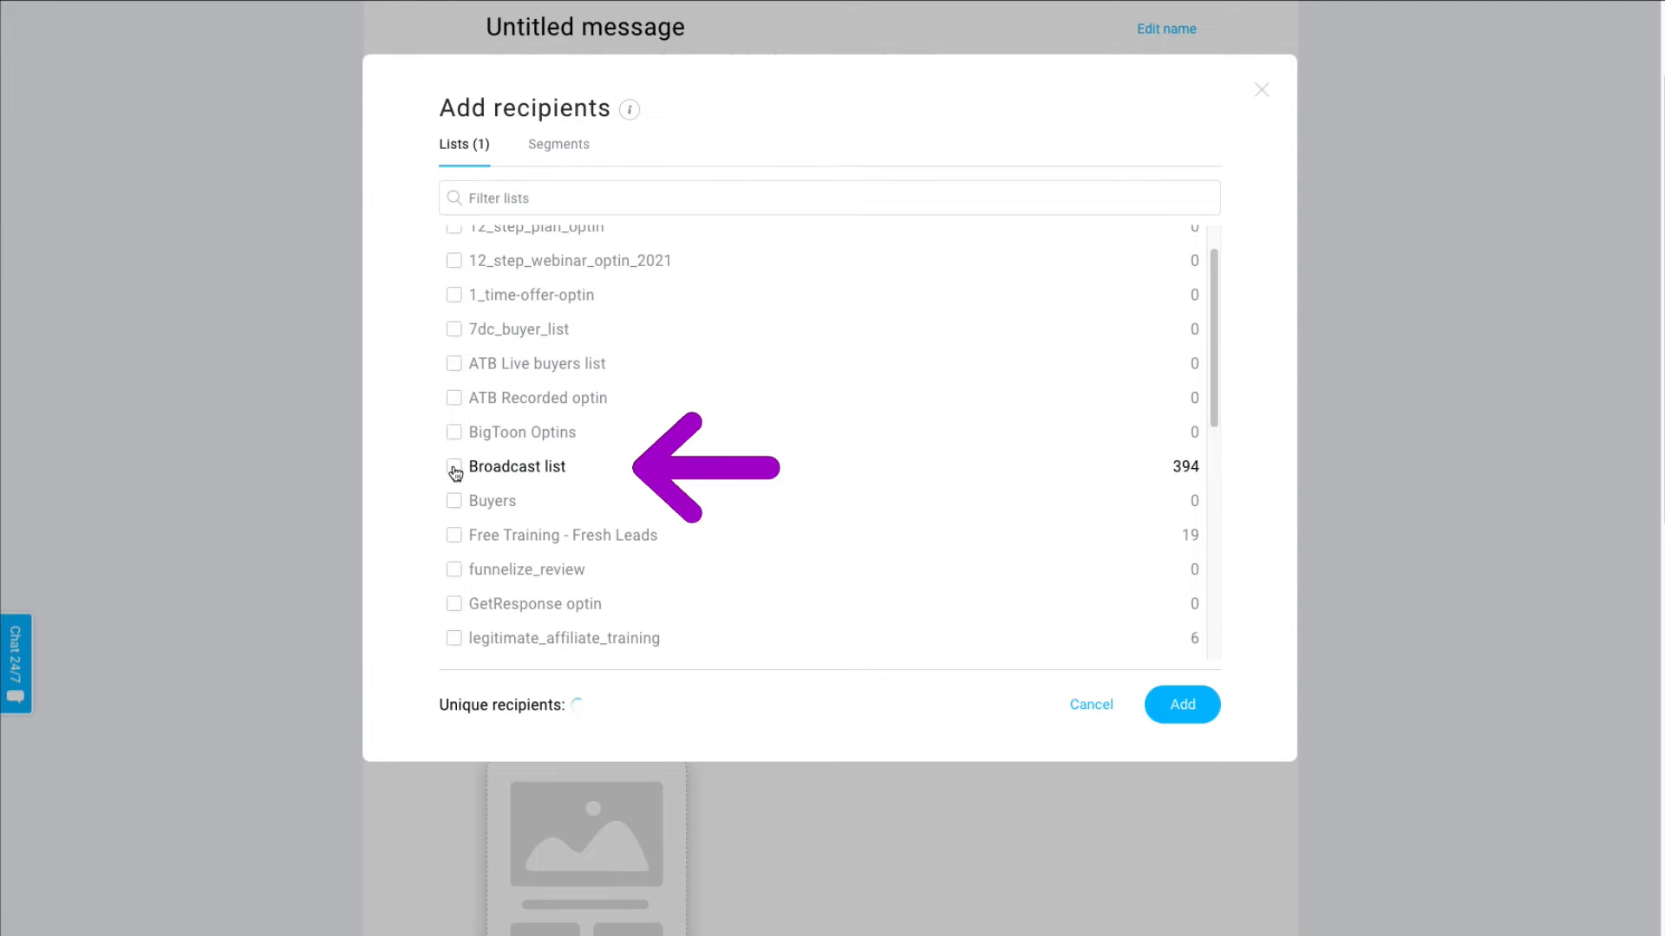
{"action": "left_click", "coordinate": [1182, 705]}
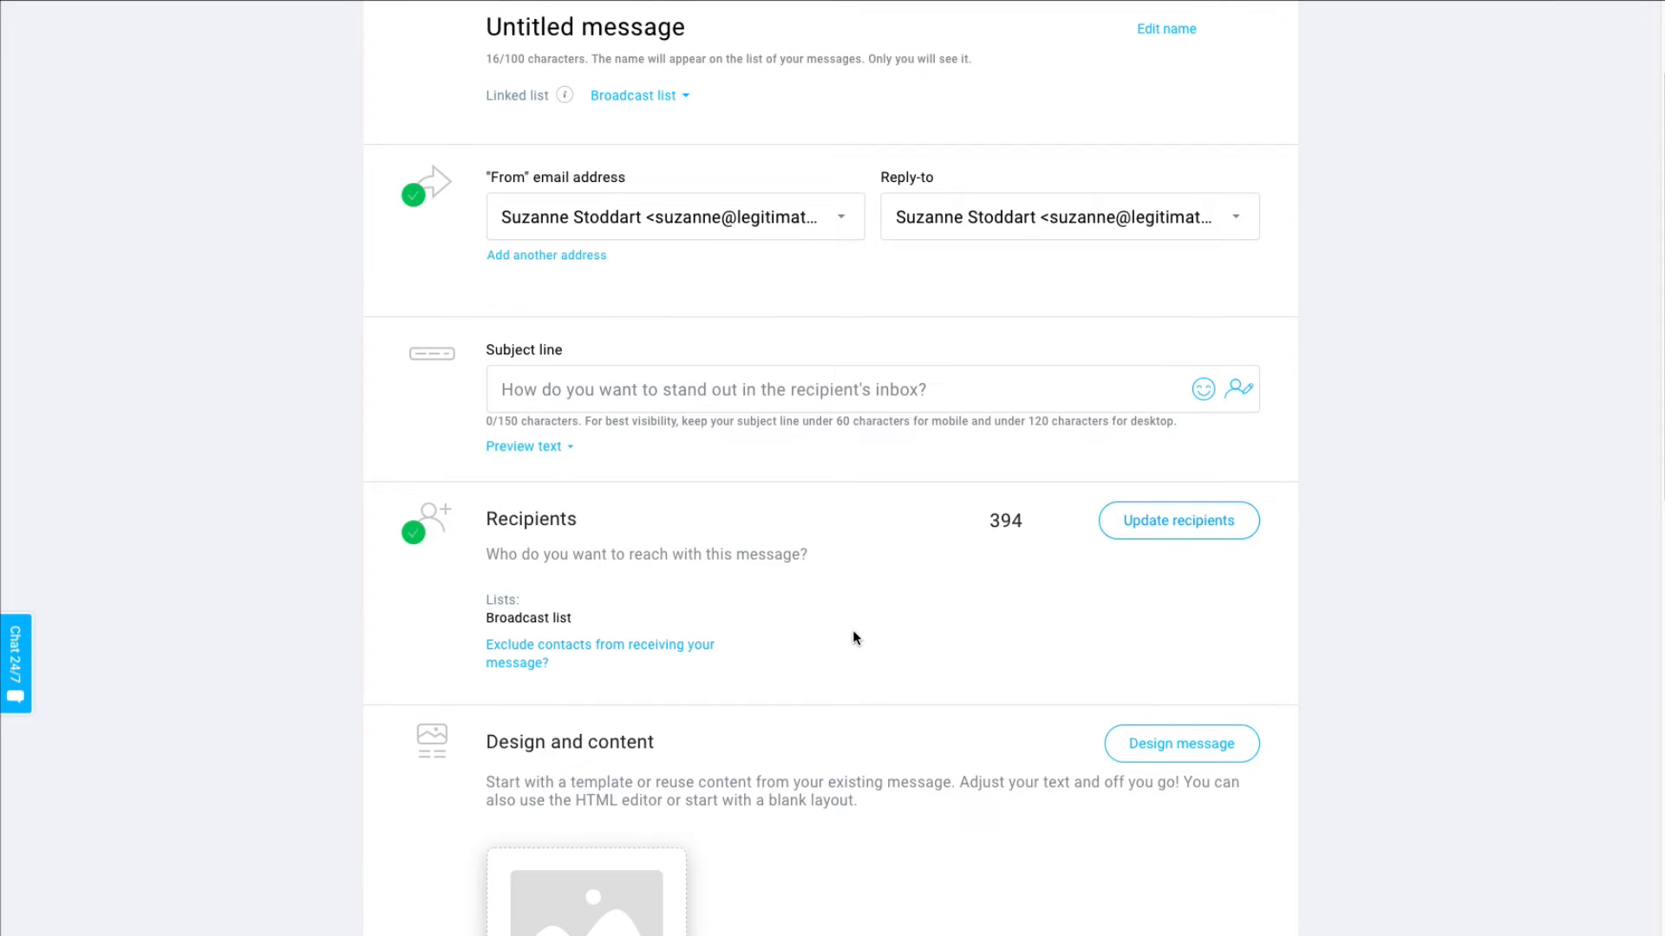
{"action": "scroll", "coordinate": [781, 581], "scroll_direction": "down", "scroll_amount": 2}
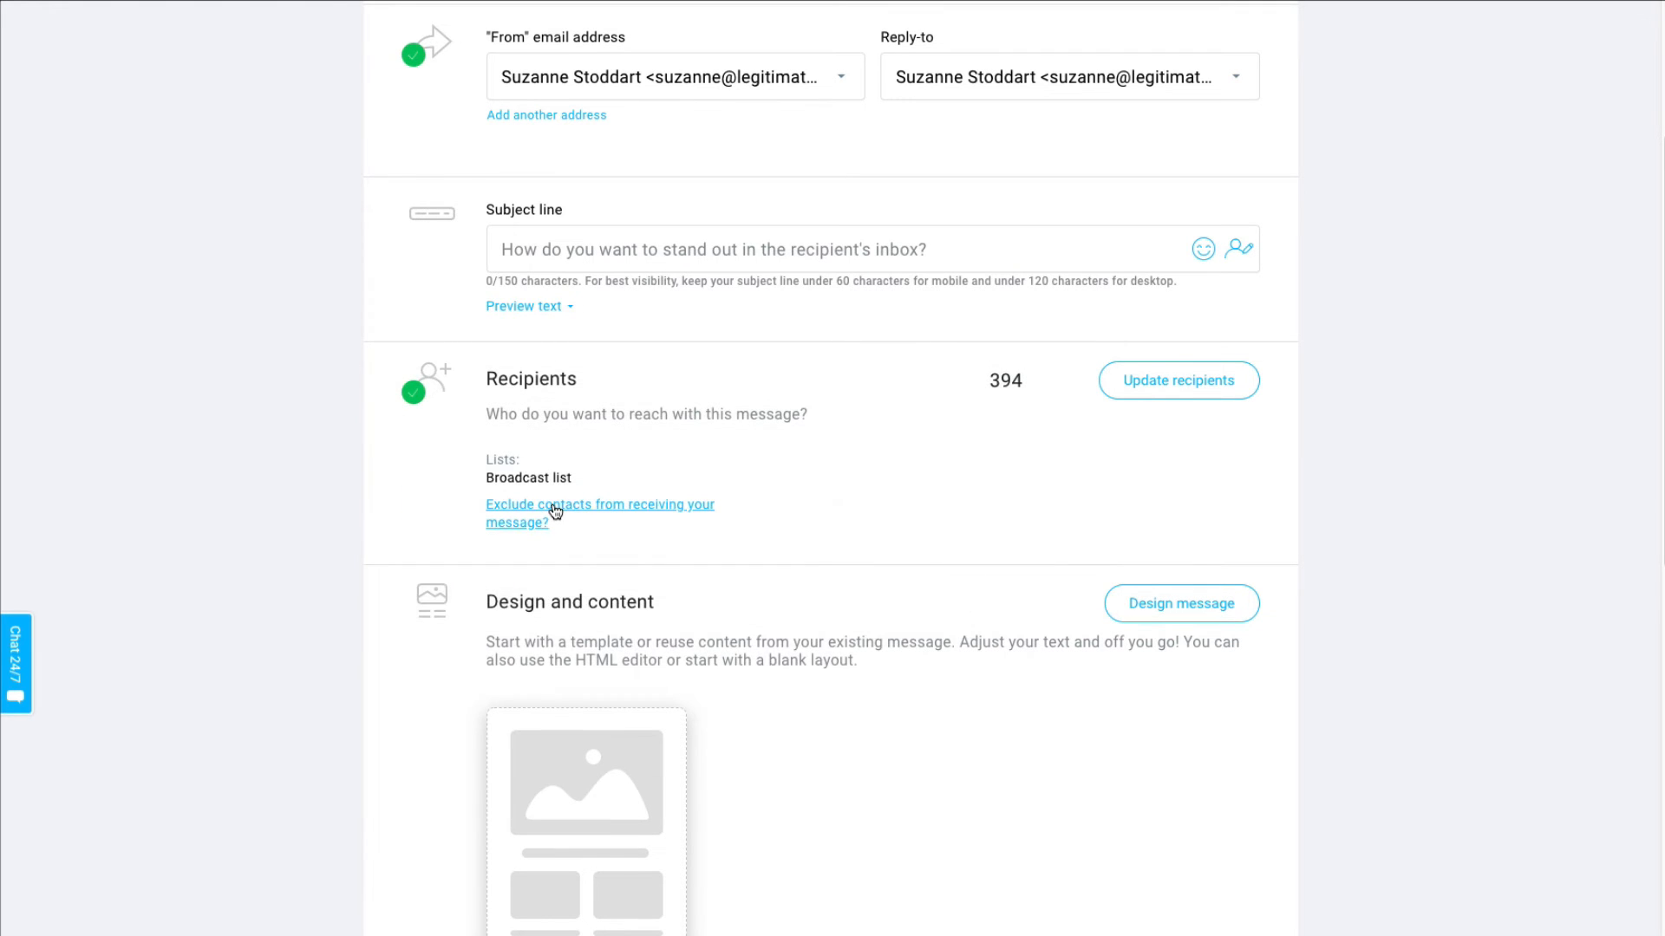
- Tick the Inside Promotion segment in the newsletter's exclusion options
{"action": "left_click", "coordinate": [555, 512]}
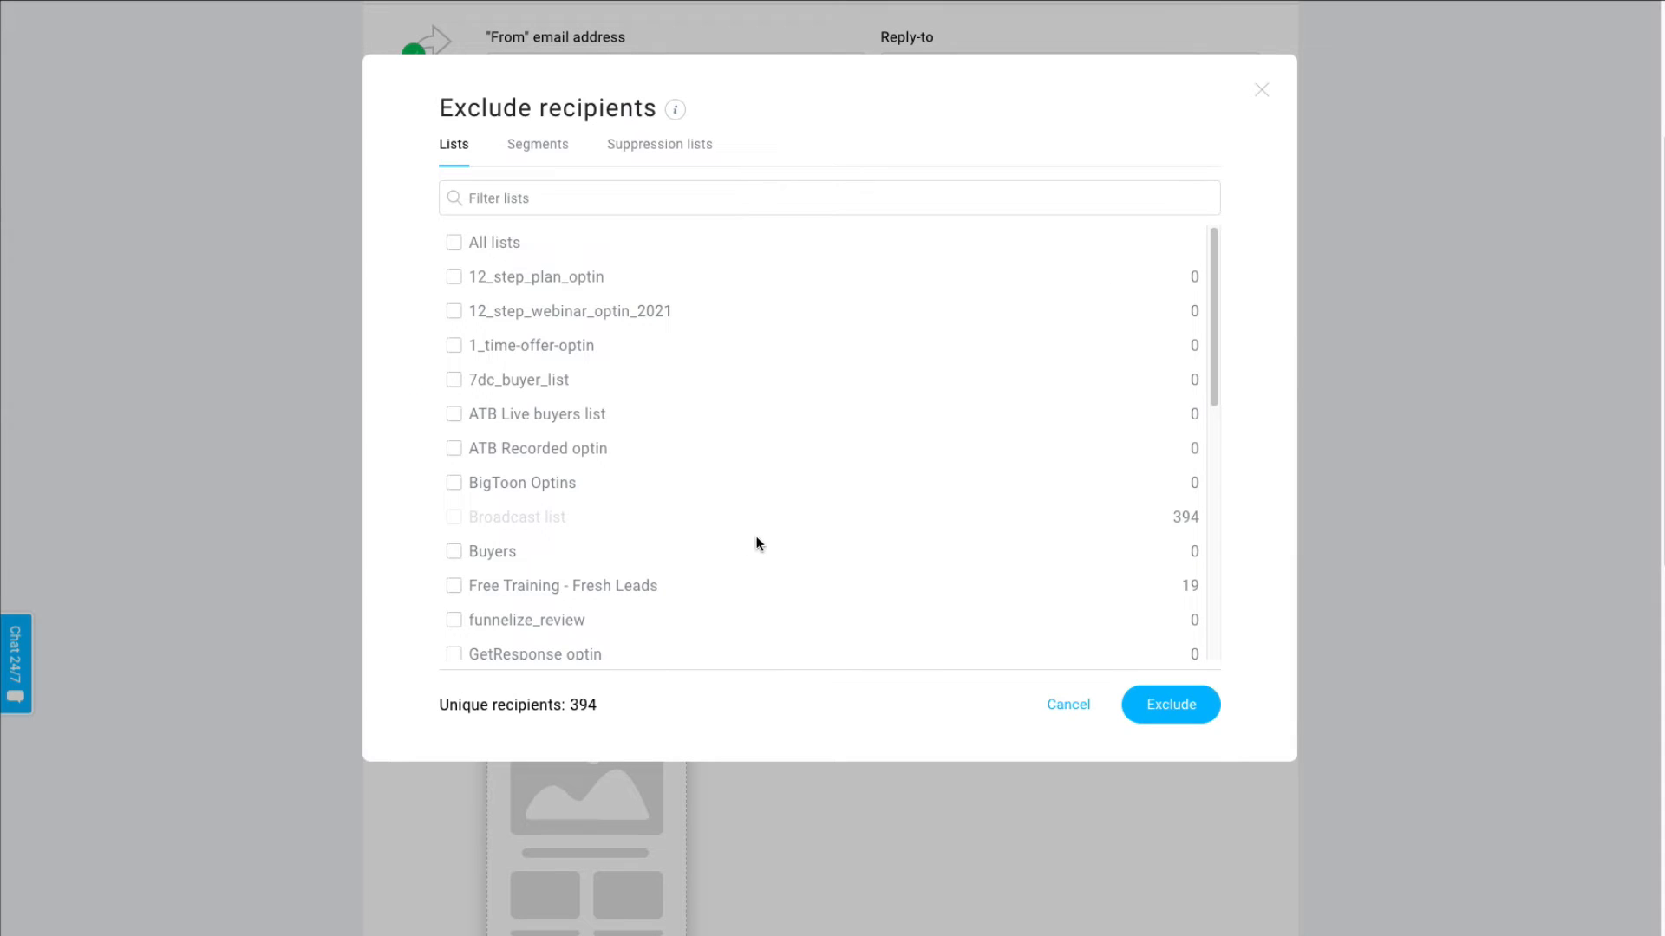
{"action": "left_click", "coordinate": [538, 148]}
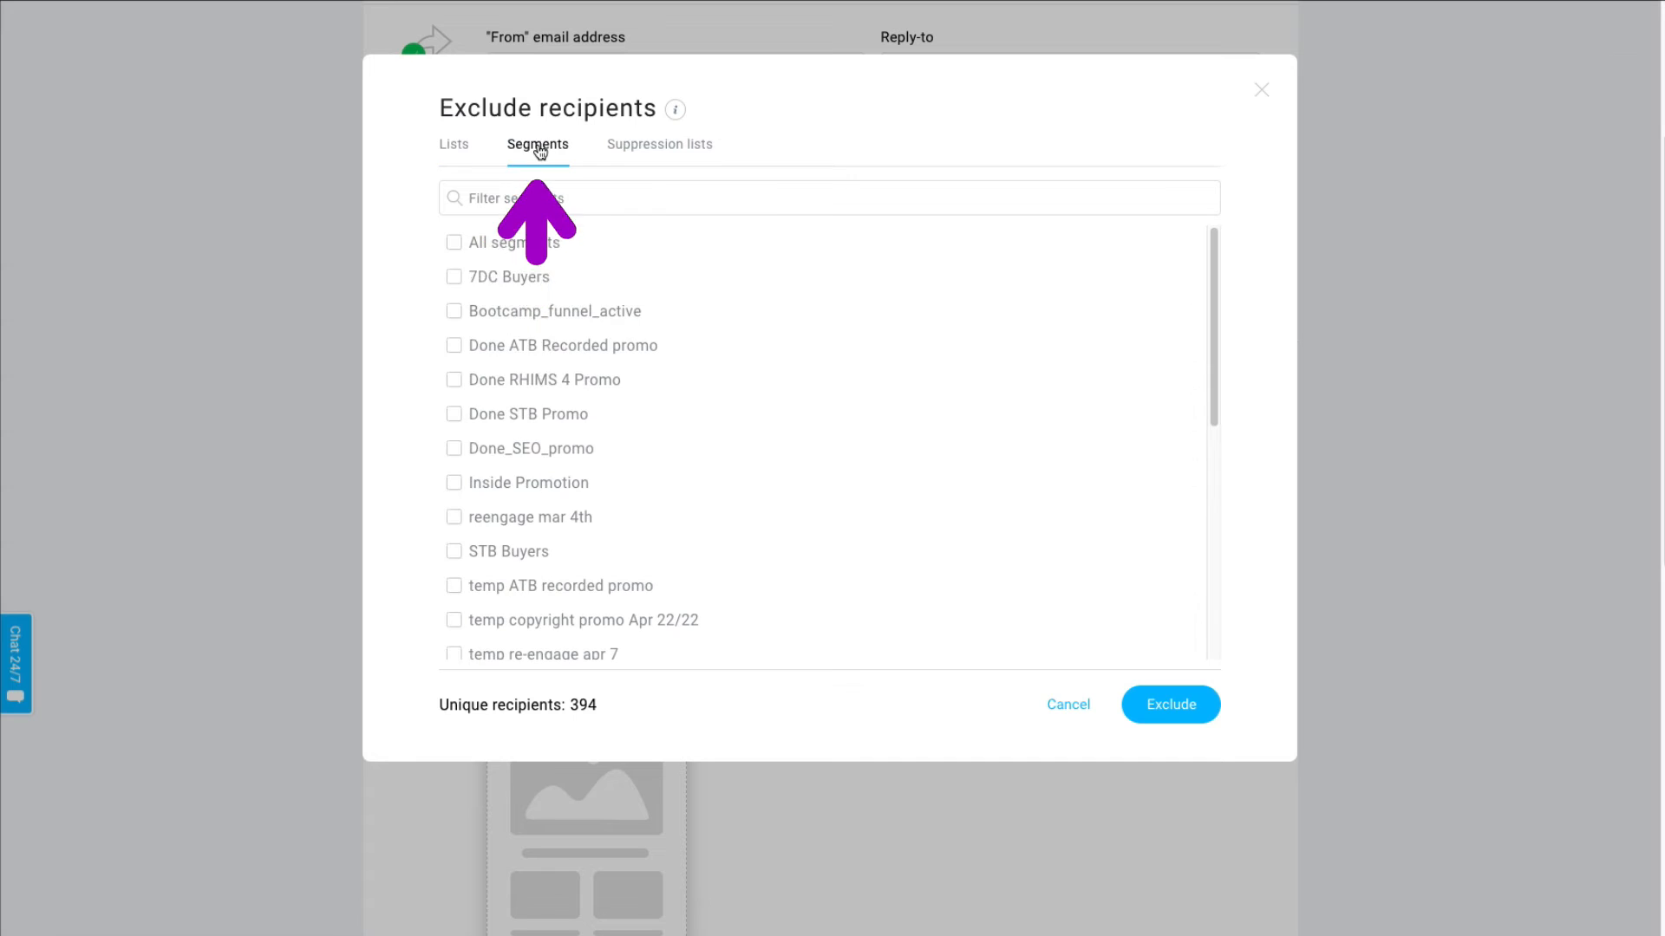
{"action": "left_click", "coordinate": [453, 483]}
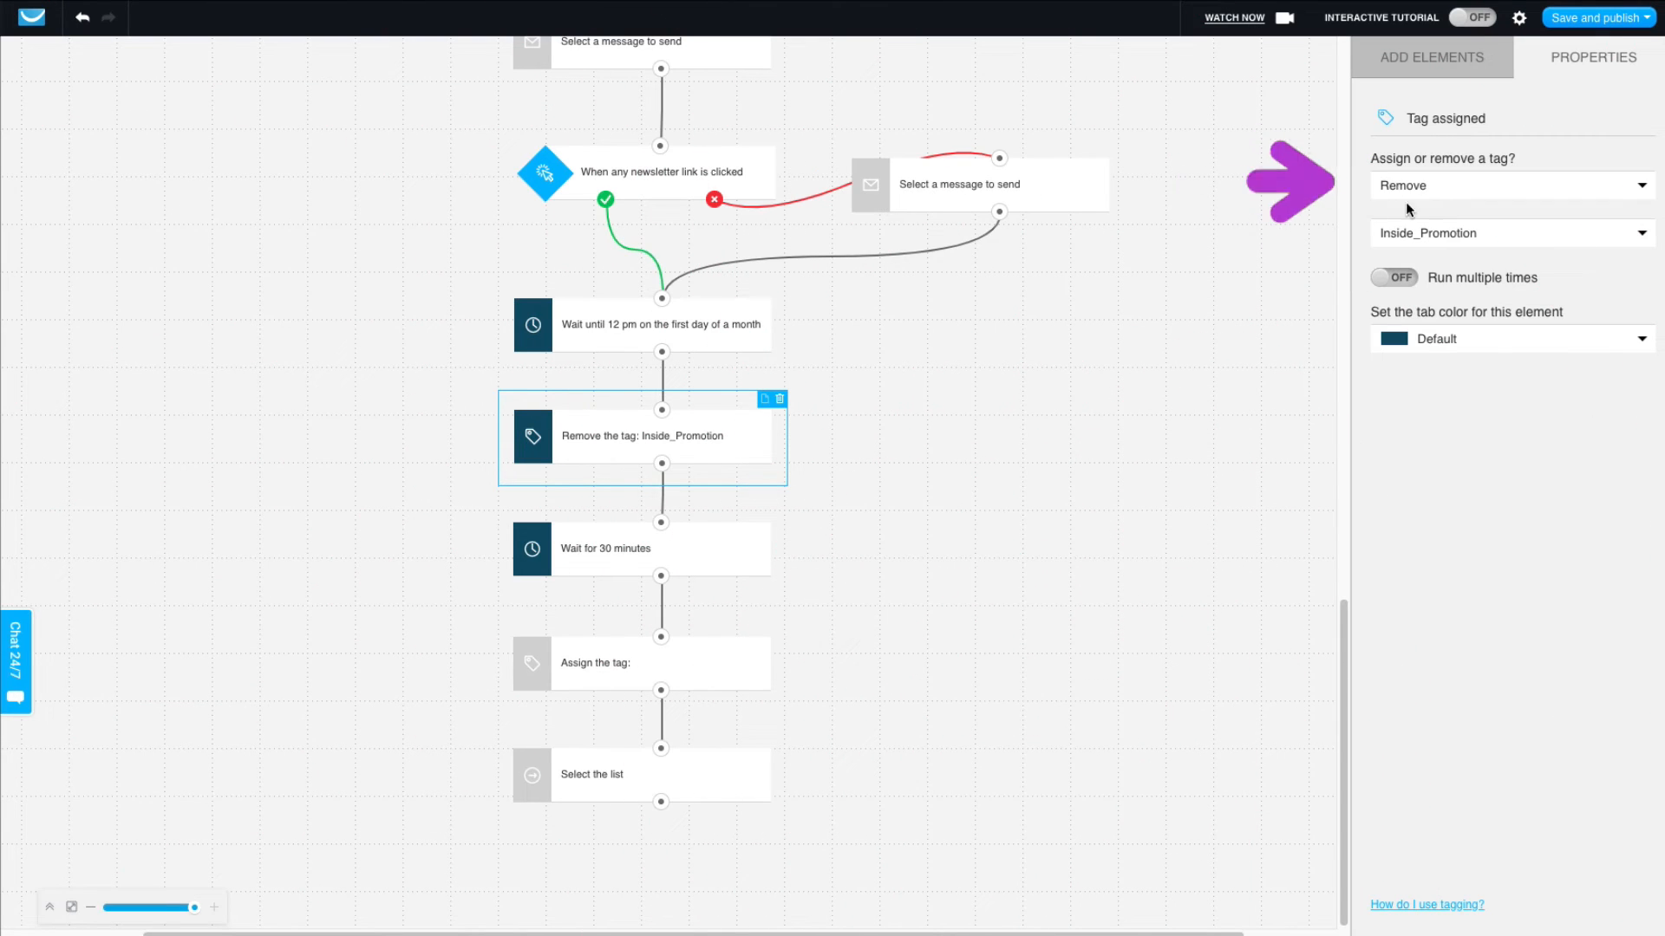
- Keep Inside_Promotion on the removal step and set the Assign tag step to Done_SEO_Promo
{"action": "left_click", "coordinate": [1404, 236]}
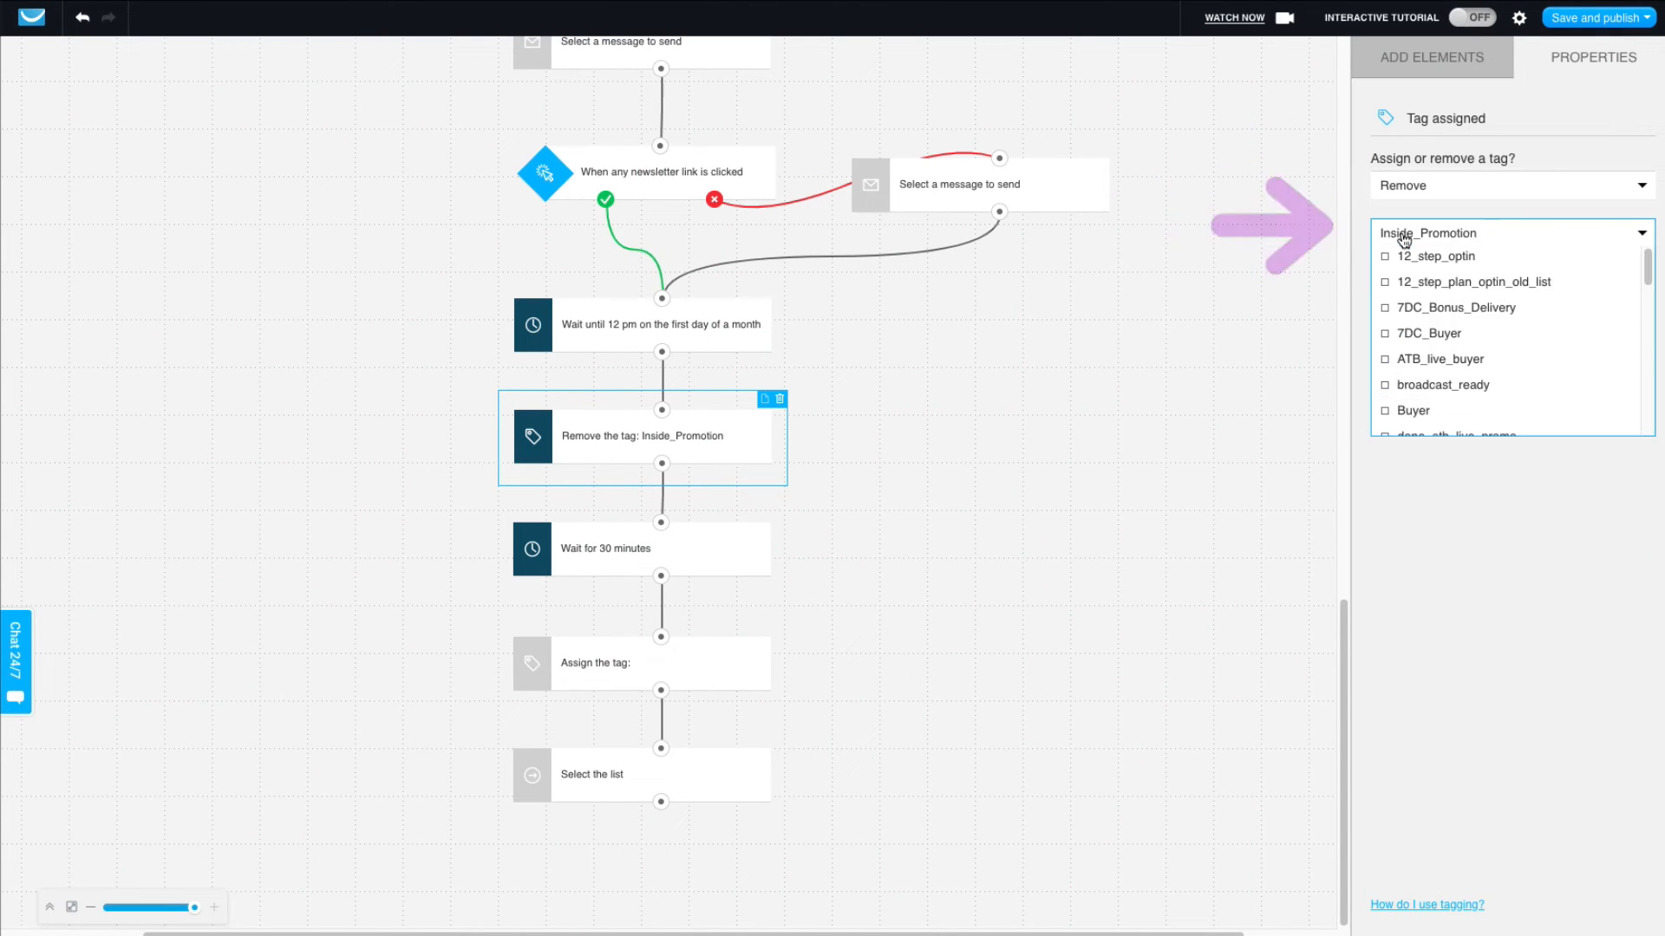
{"action": "left_click", "coordinate": [1516, 237]}
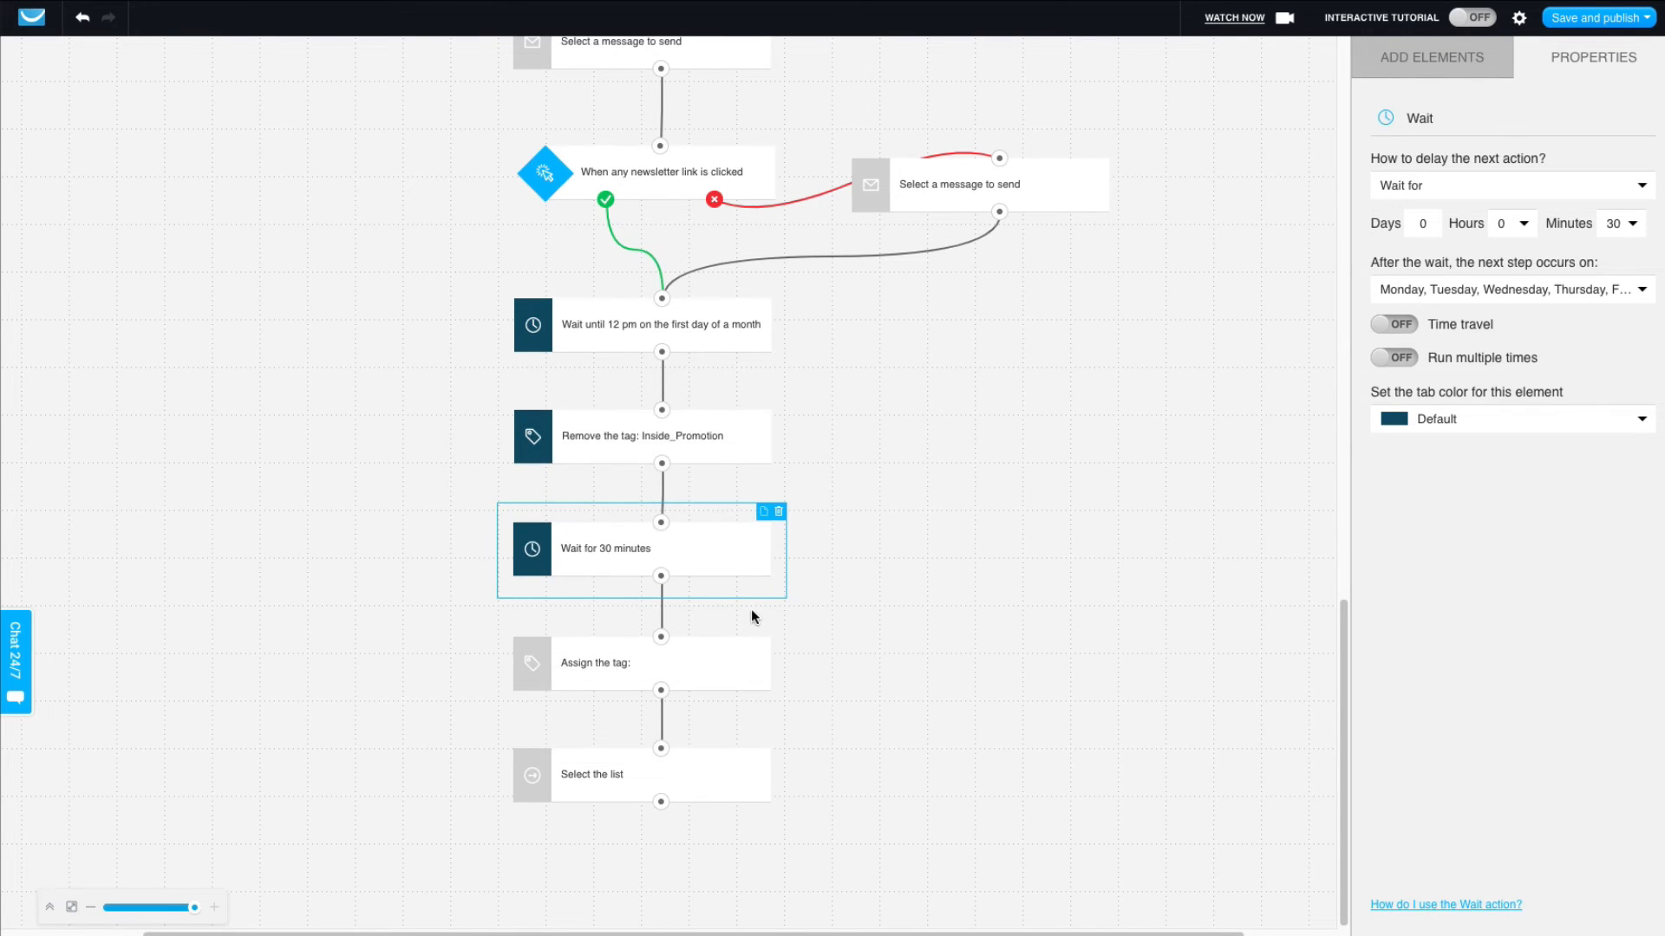
{"action": "left_click", "coordinate": [683, 658]}
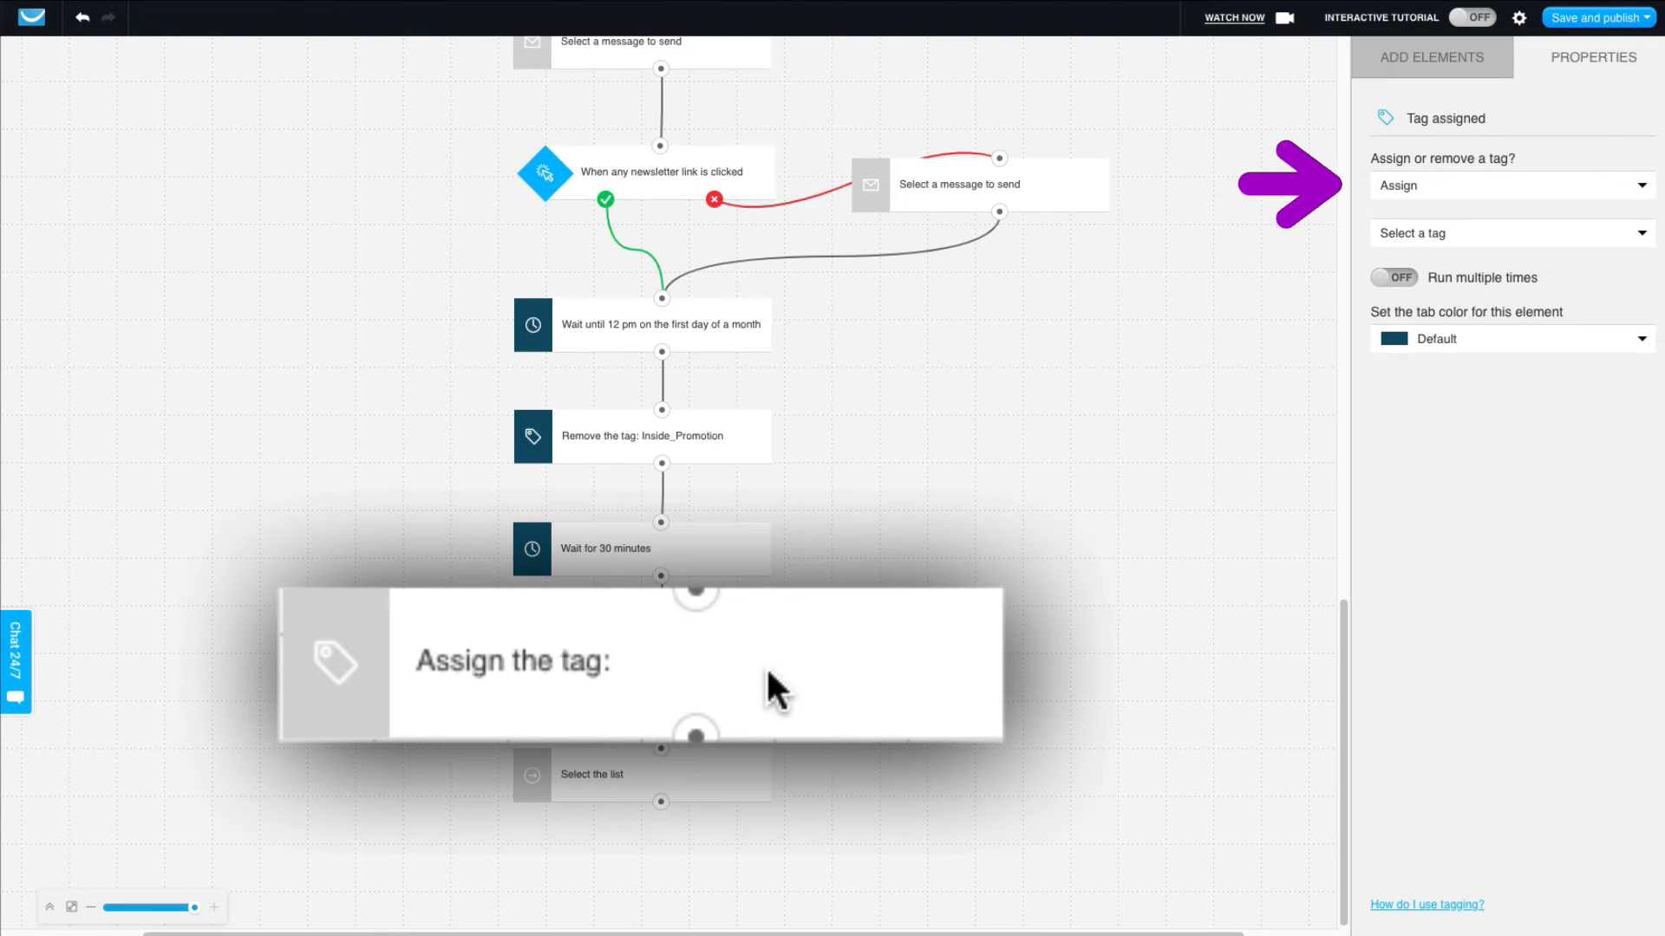
{"action": "left_click", "coordinate": [1412, 234]}
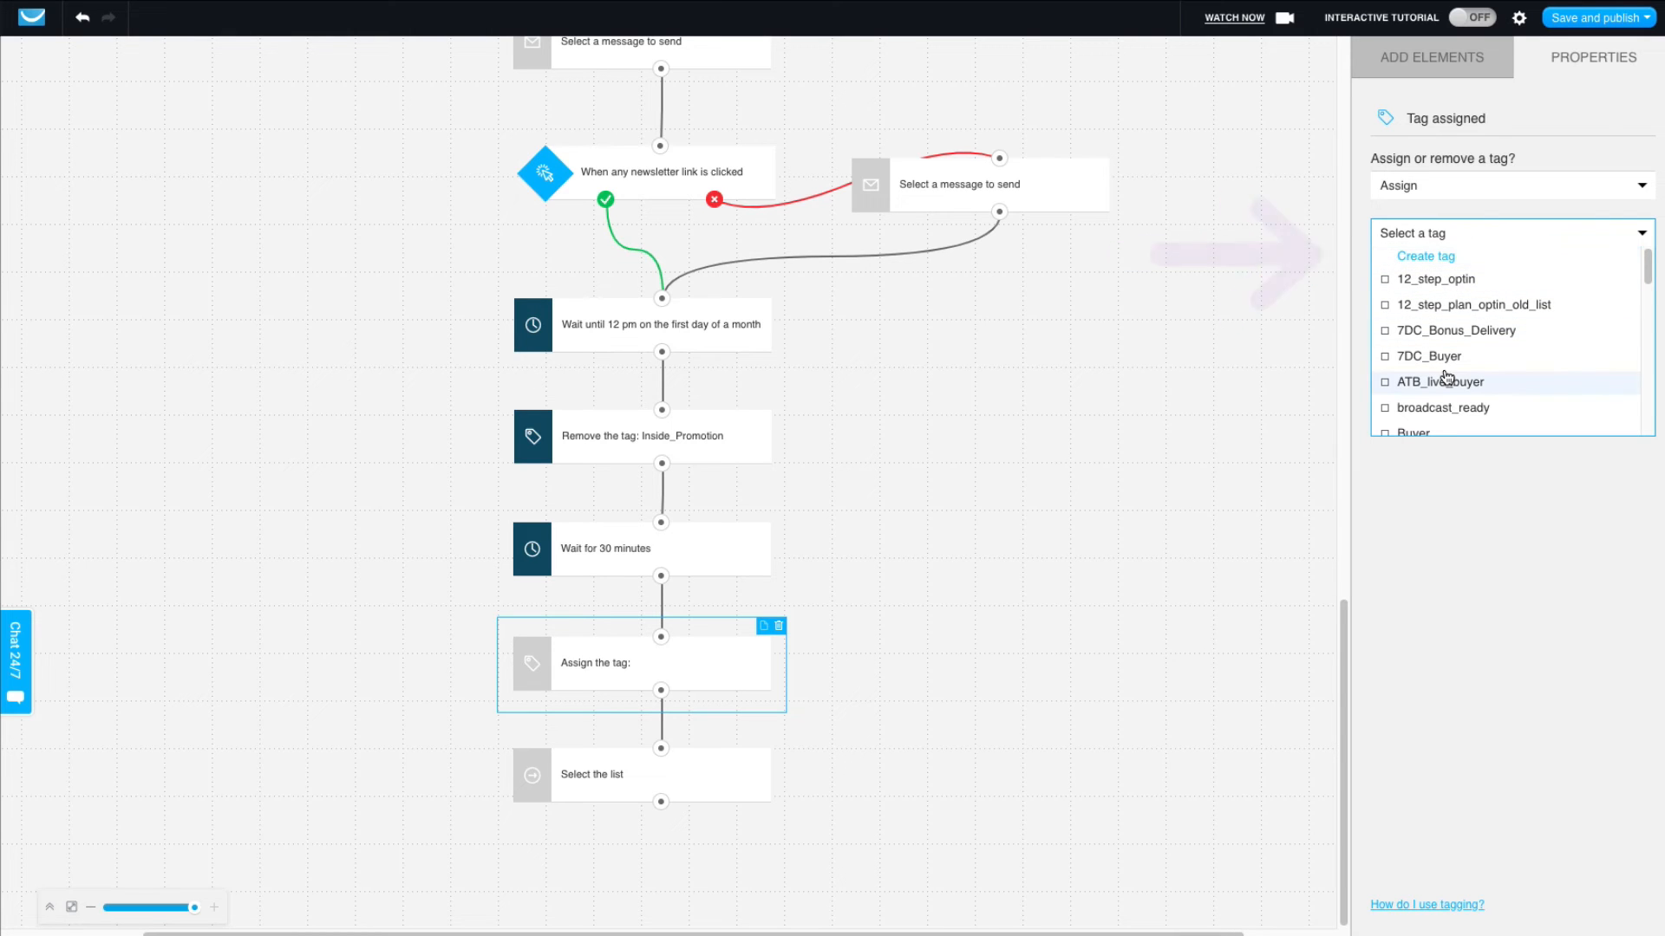
{"action": "scroll", "coordinate": [1446, 380], "scroll_direction": "down", "scroll_amount": 3}
{"action": "scroll", "coordinate": [1446, 378], "scroll_direction": "down", "scroll_amount": 3}
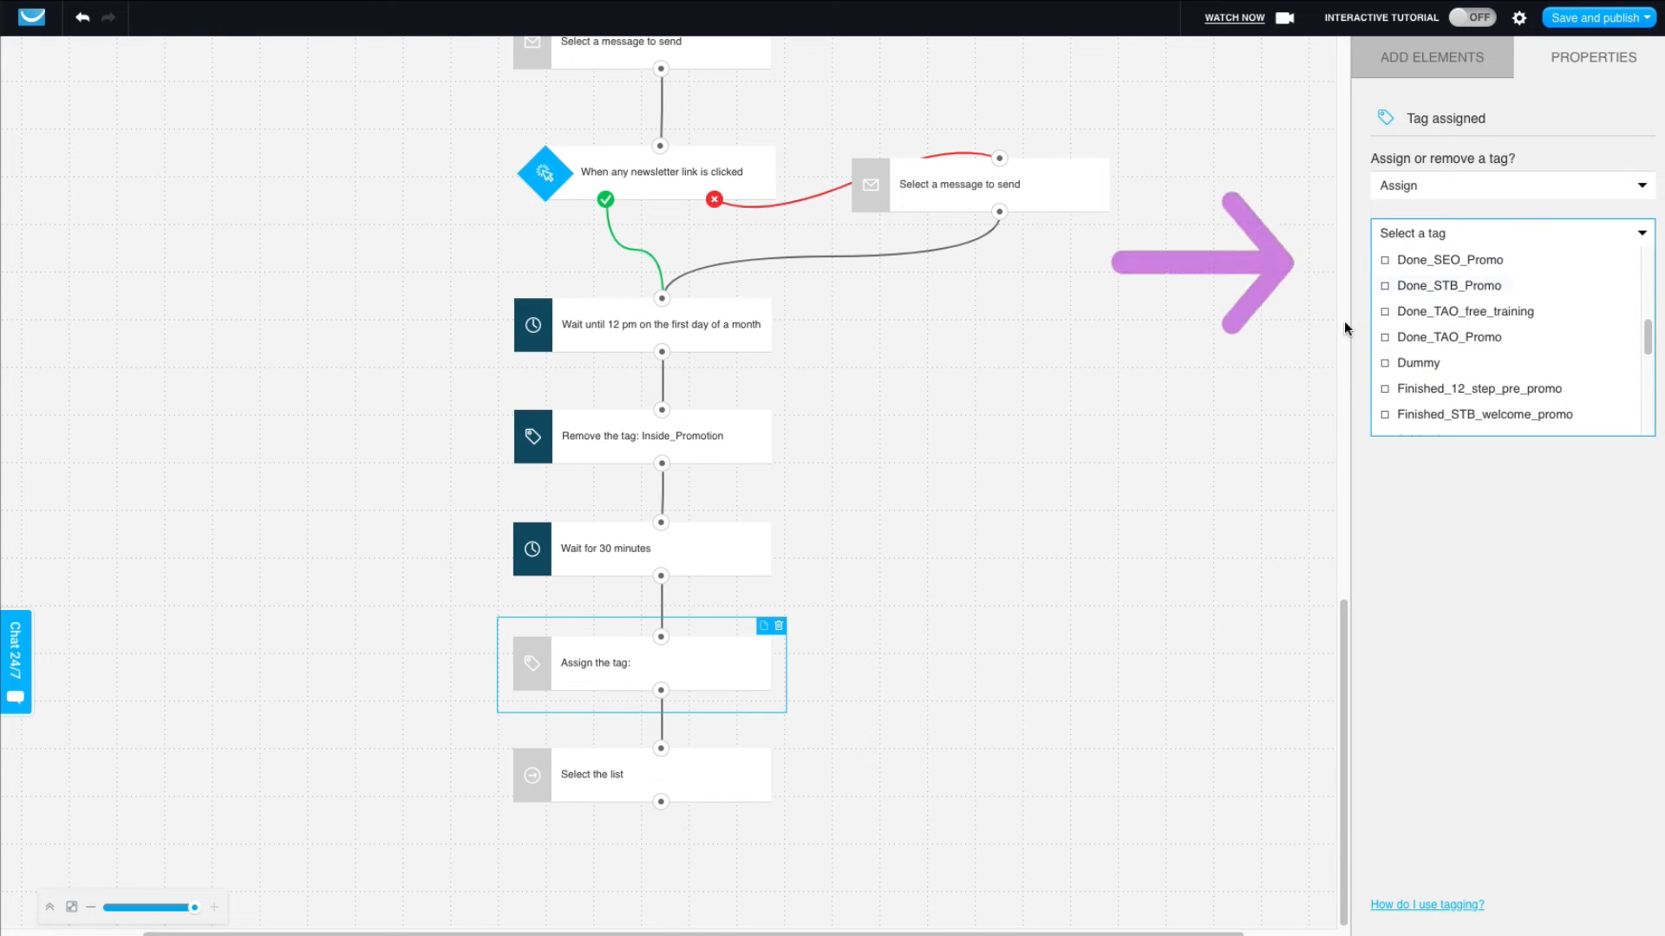
{"action": "left_click", "coordinate": [1423, 263]}
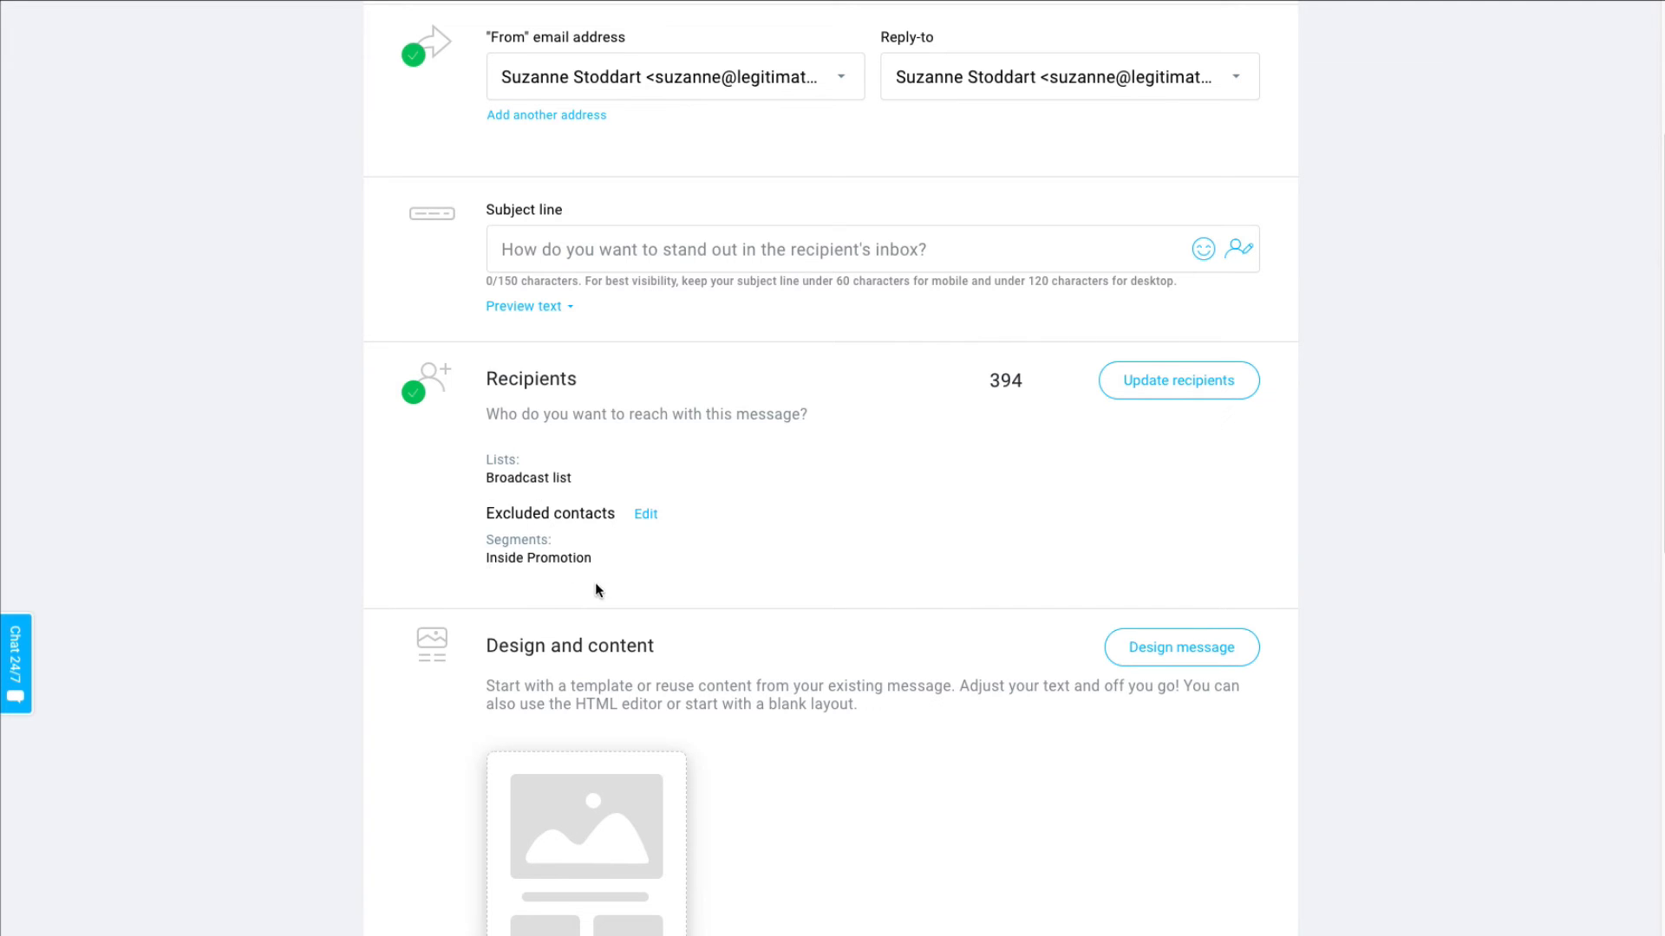
- Add Done_SEO_promo to the excluded segments with Inside Promotion, leaving 53 recipients
{"action": "left_click", "coordinate": [646, 514]}
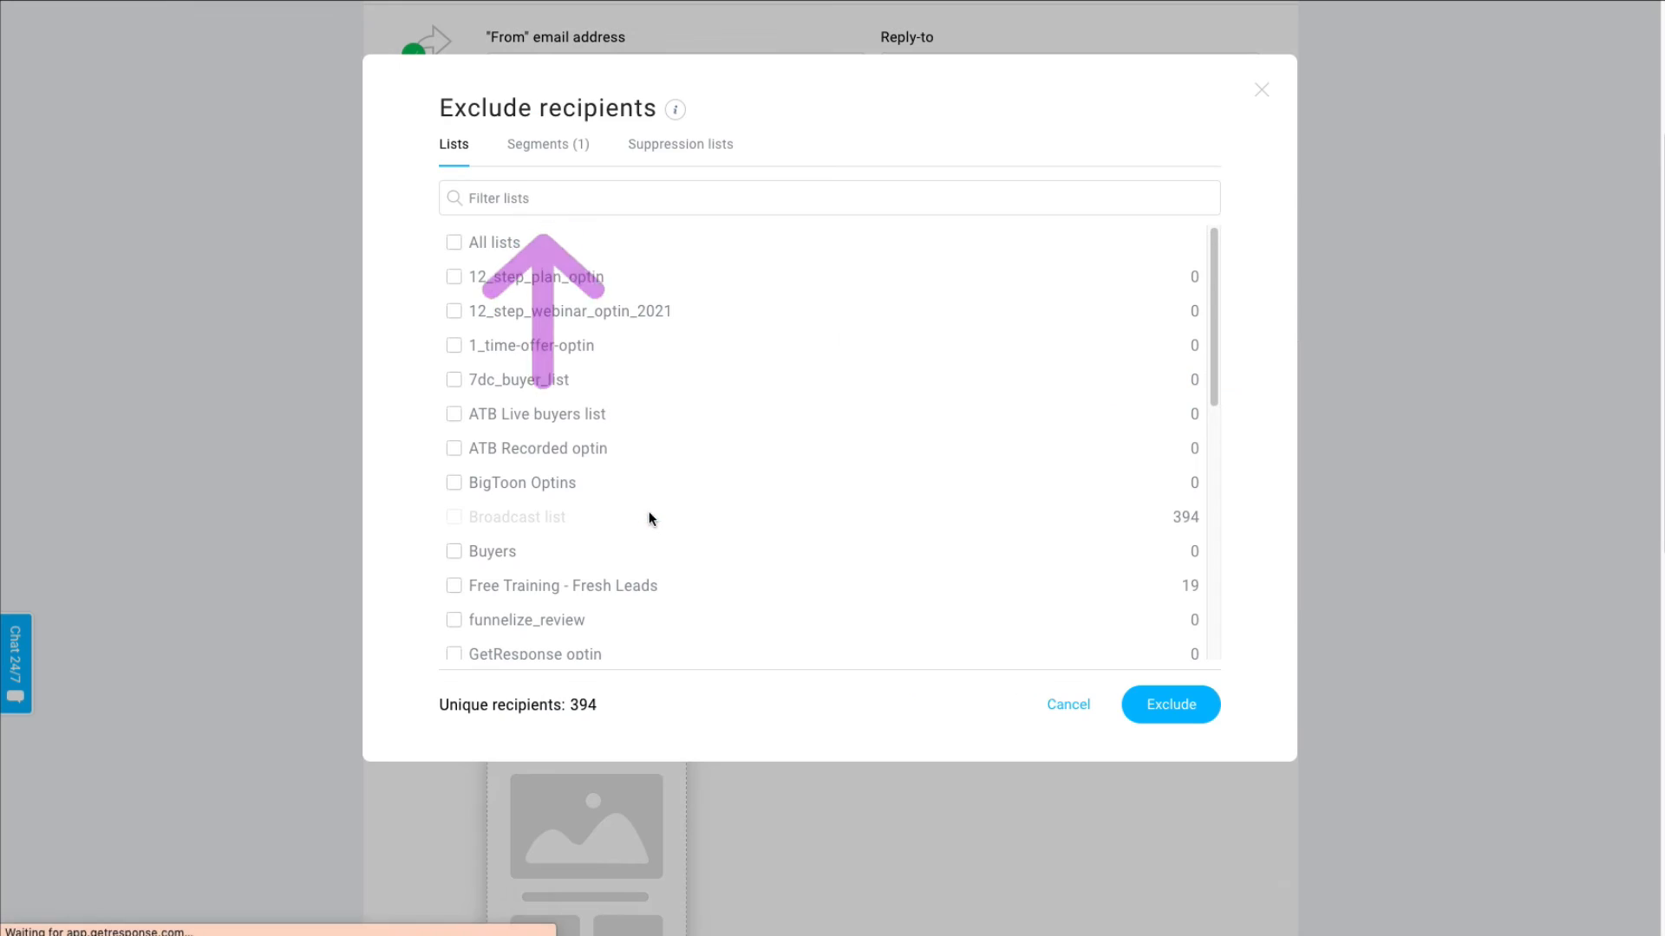
{"action": "left_click", "coordinate": [549, 147]}
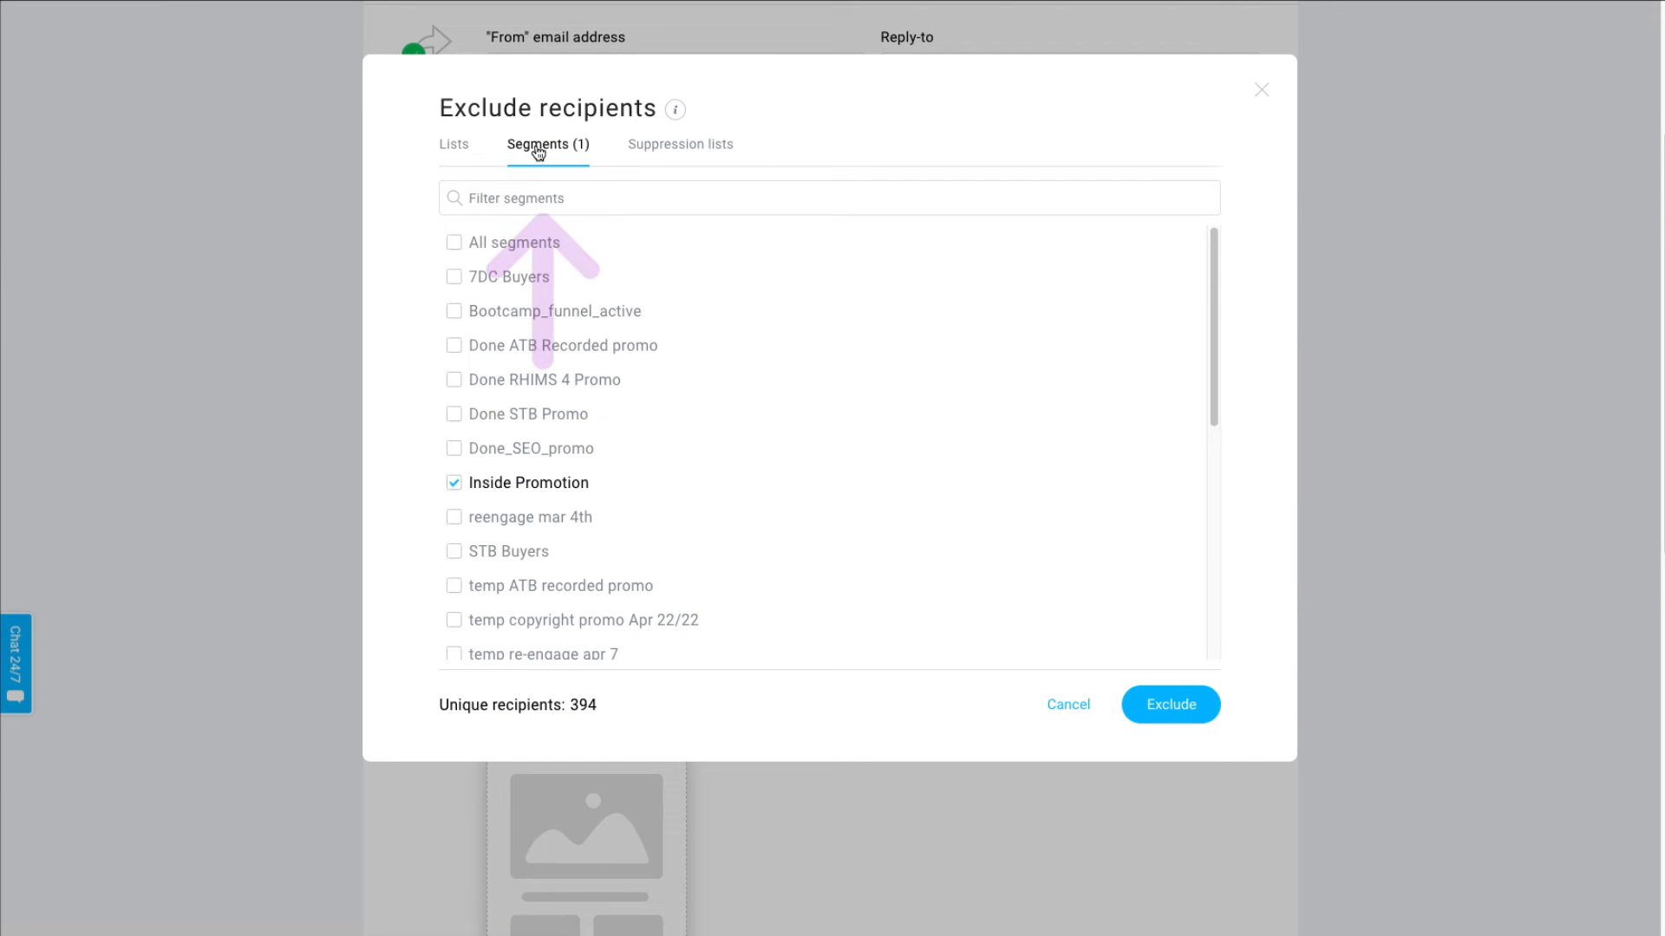
{"action": "left_click", "coordinate": [453, 449]}
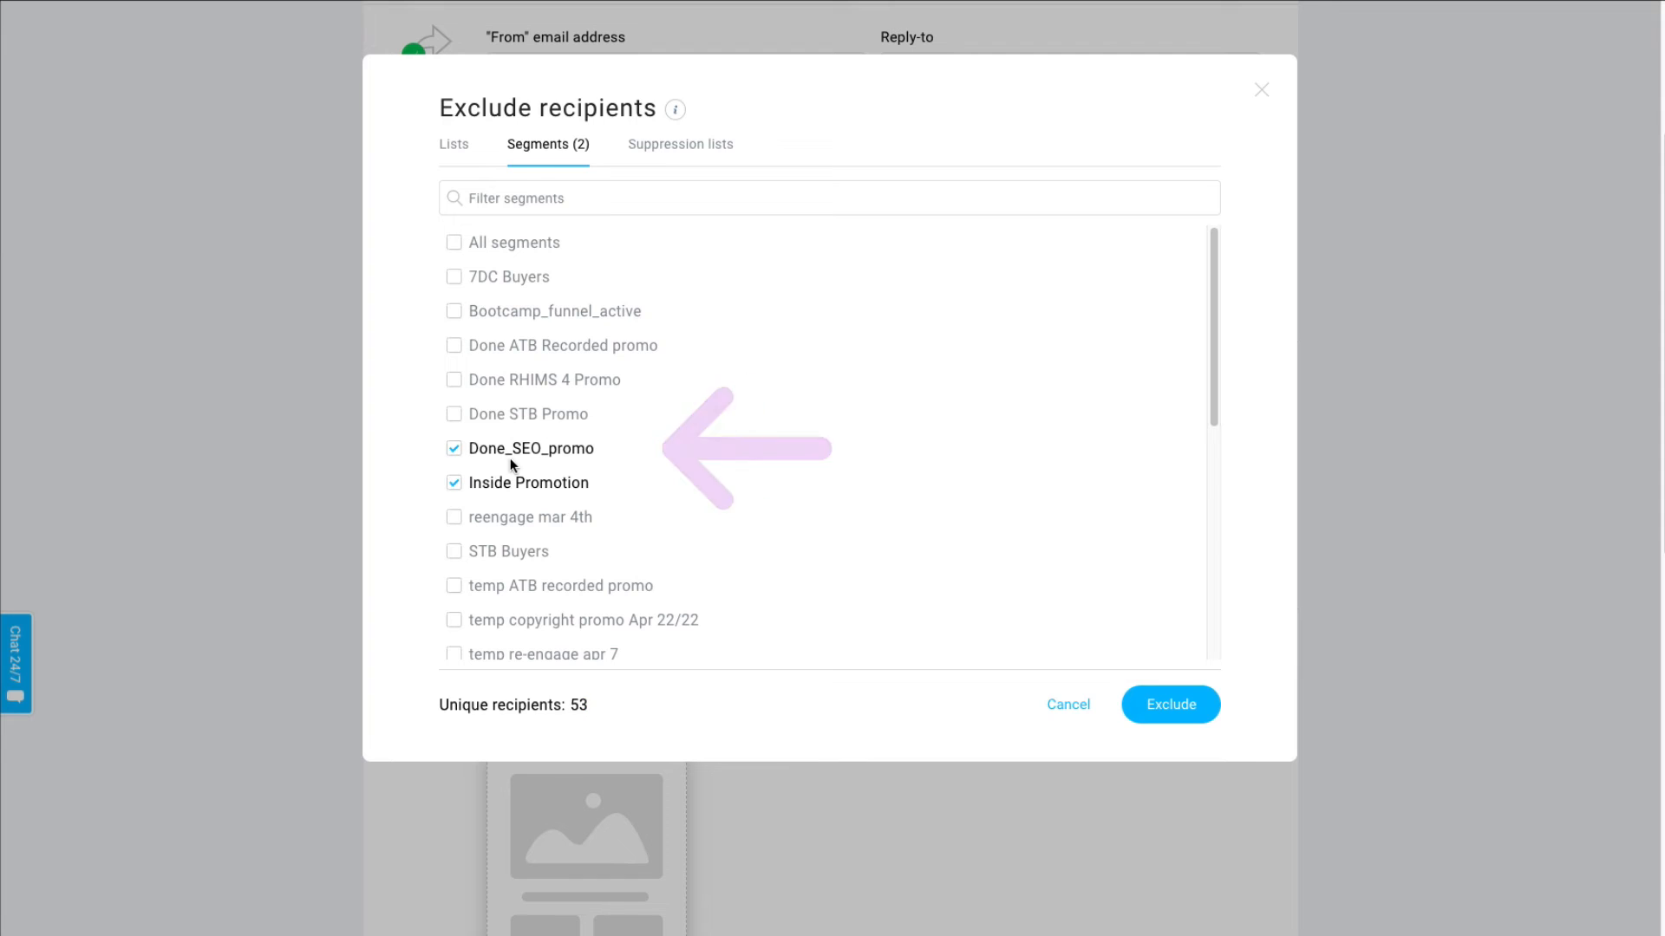
{"action": "left_click", "coordinate": [1166, 702]}
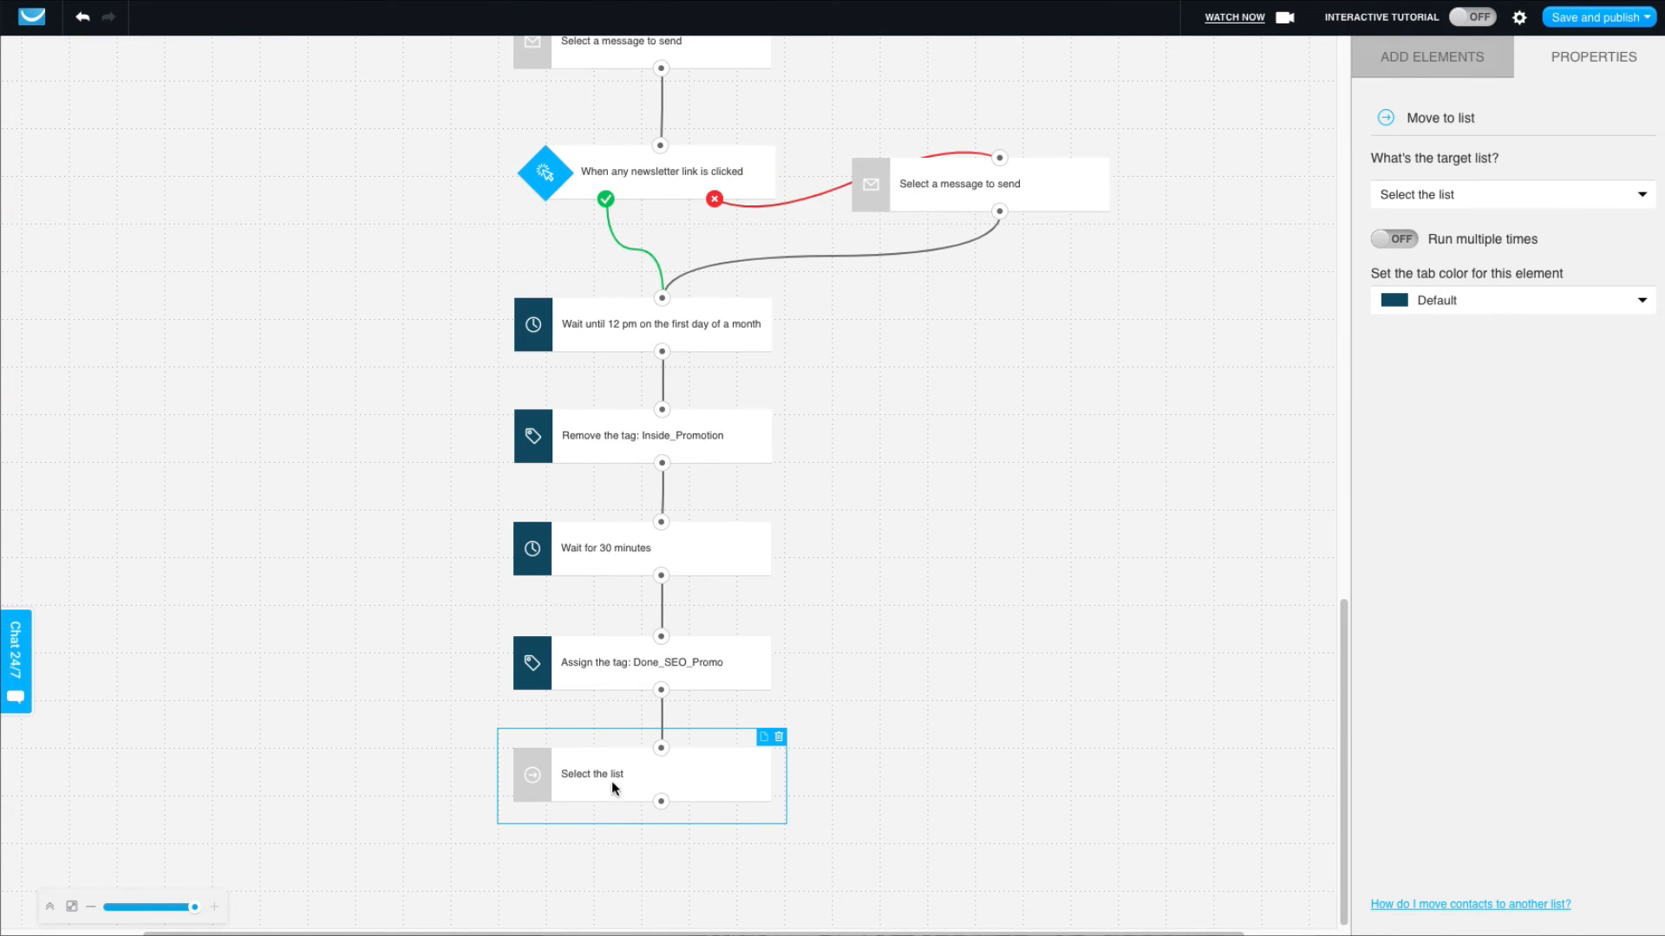
- Set the final move-to-list step's target list to Broadcast list
{"action": "left_click_drag", "start_coordinate": [611, 780], "coordinate": [533, 779]}
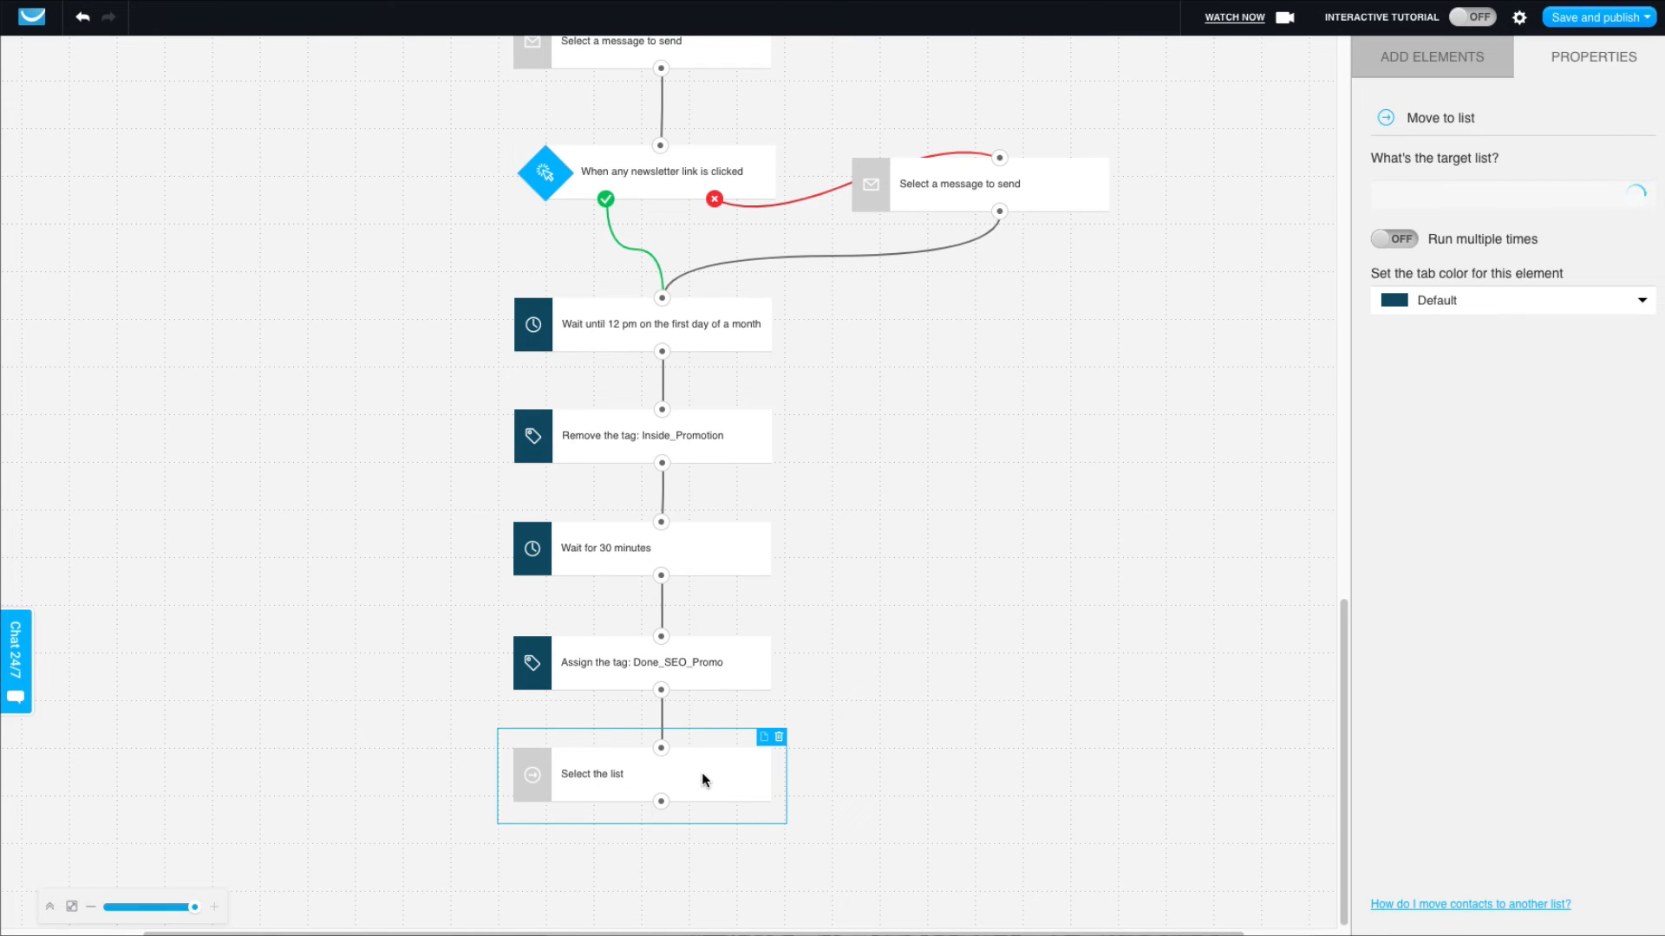
{"action": "left_click", "coordinate": [1474, 194]}
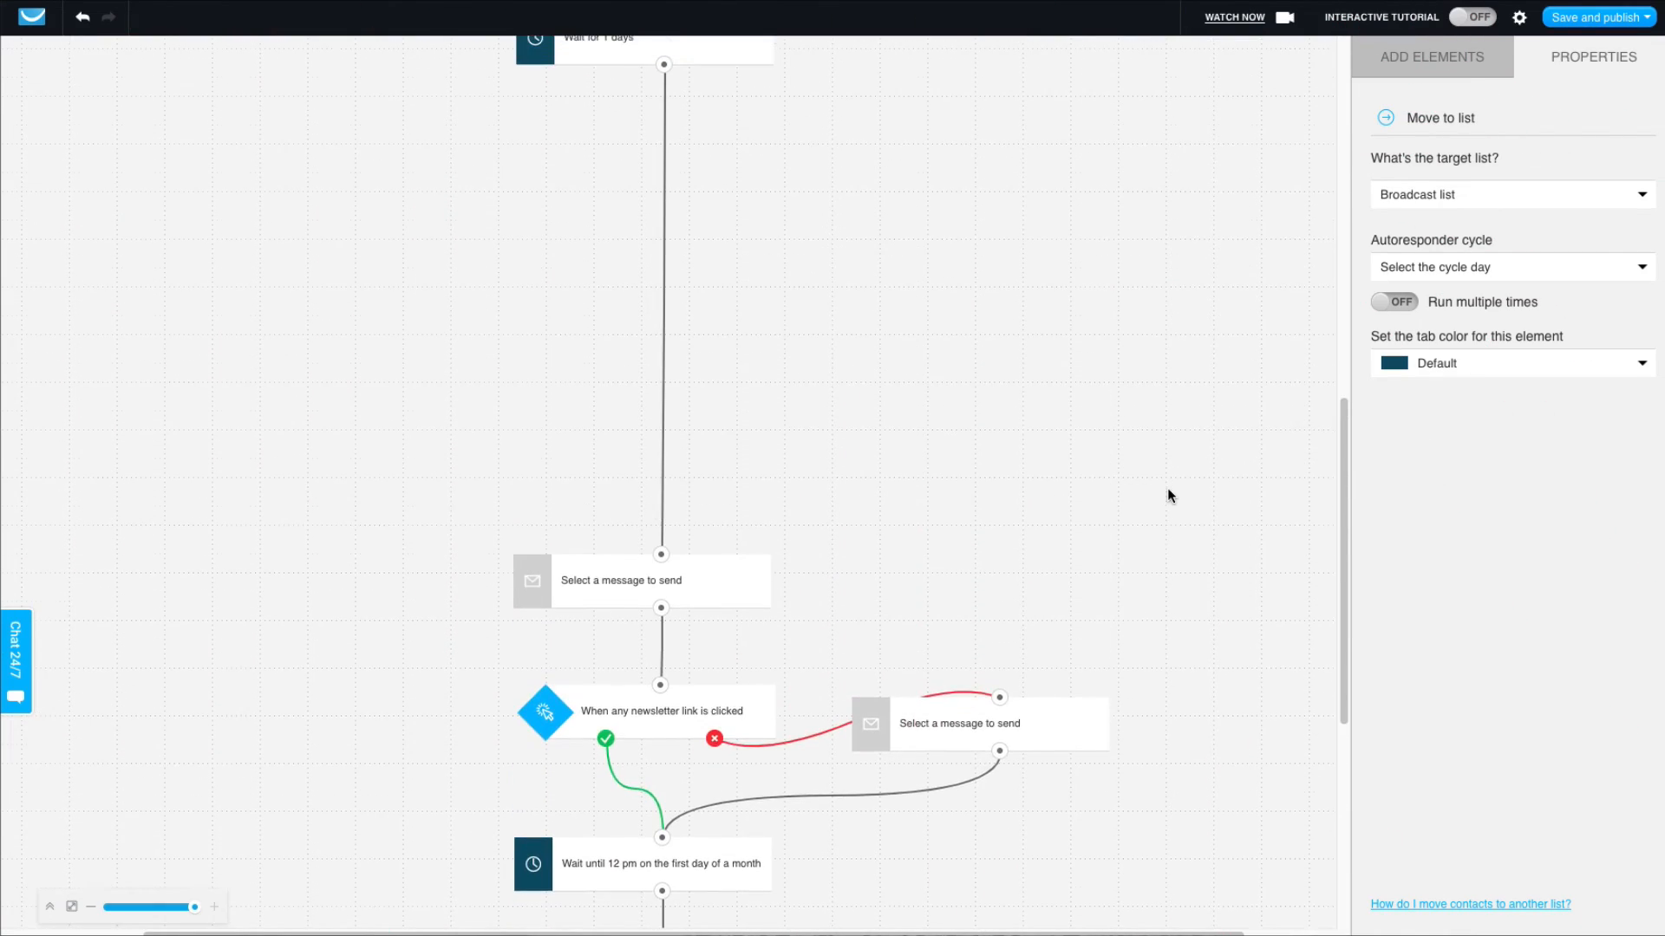
{"action": "scroll", "coordinate": [1168, 490], "scroll_direction": "up", "scroll_amount": 10}
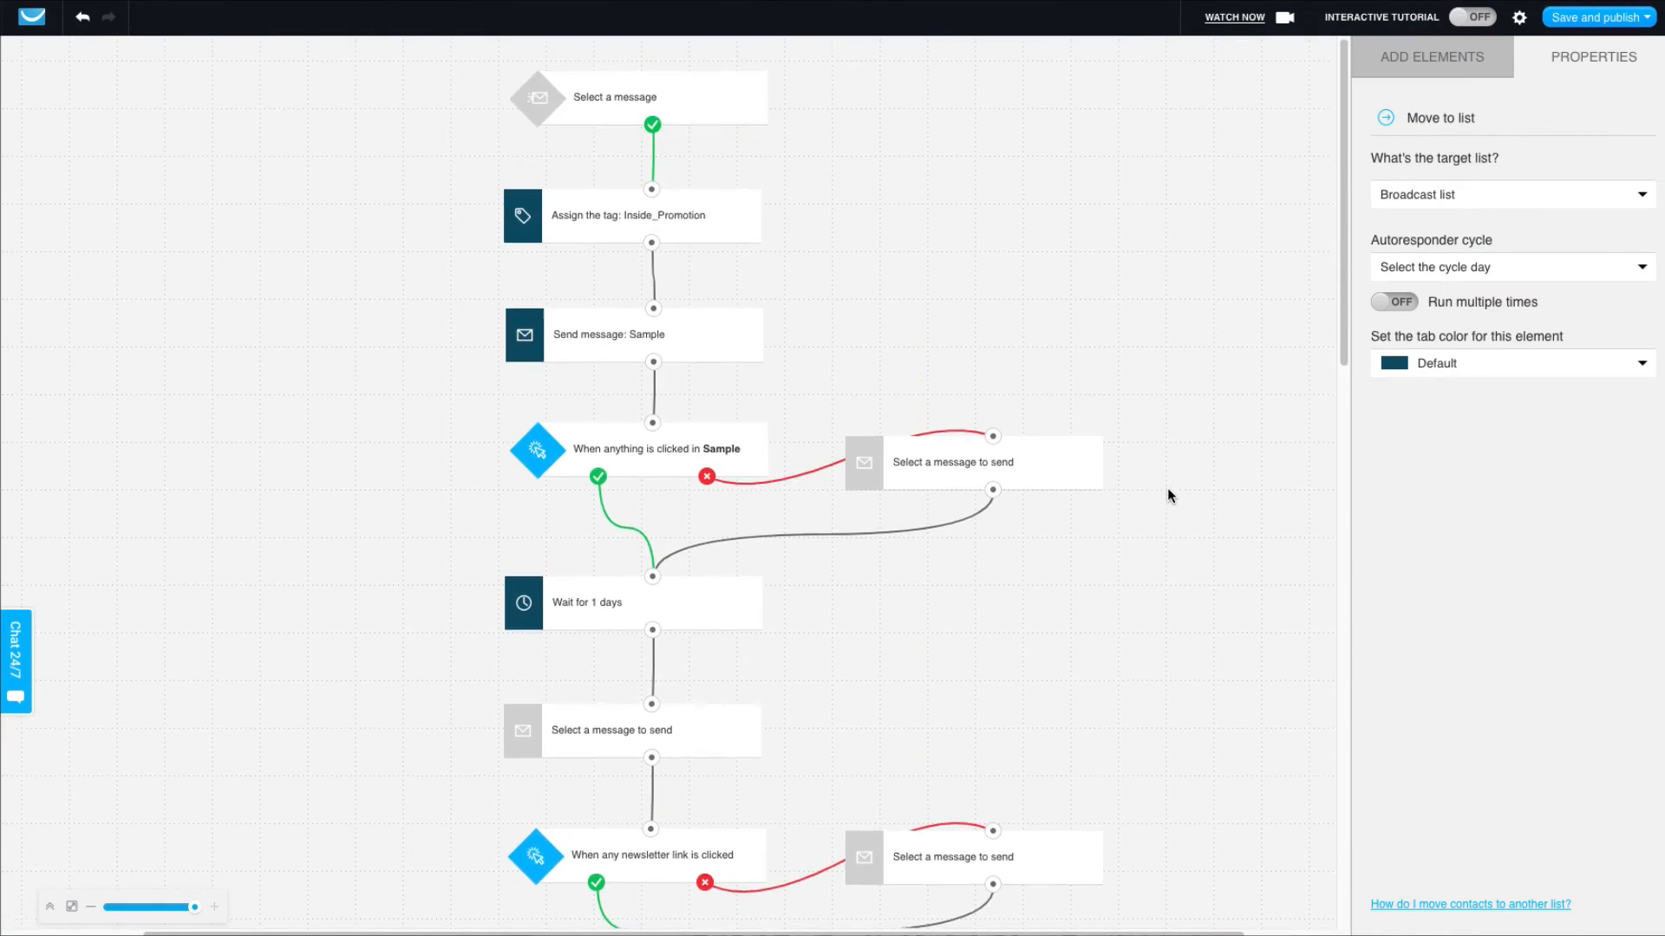
{"action": "left_click", "coordinate": [1587, 17]}
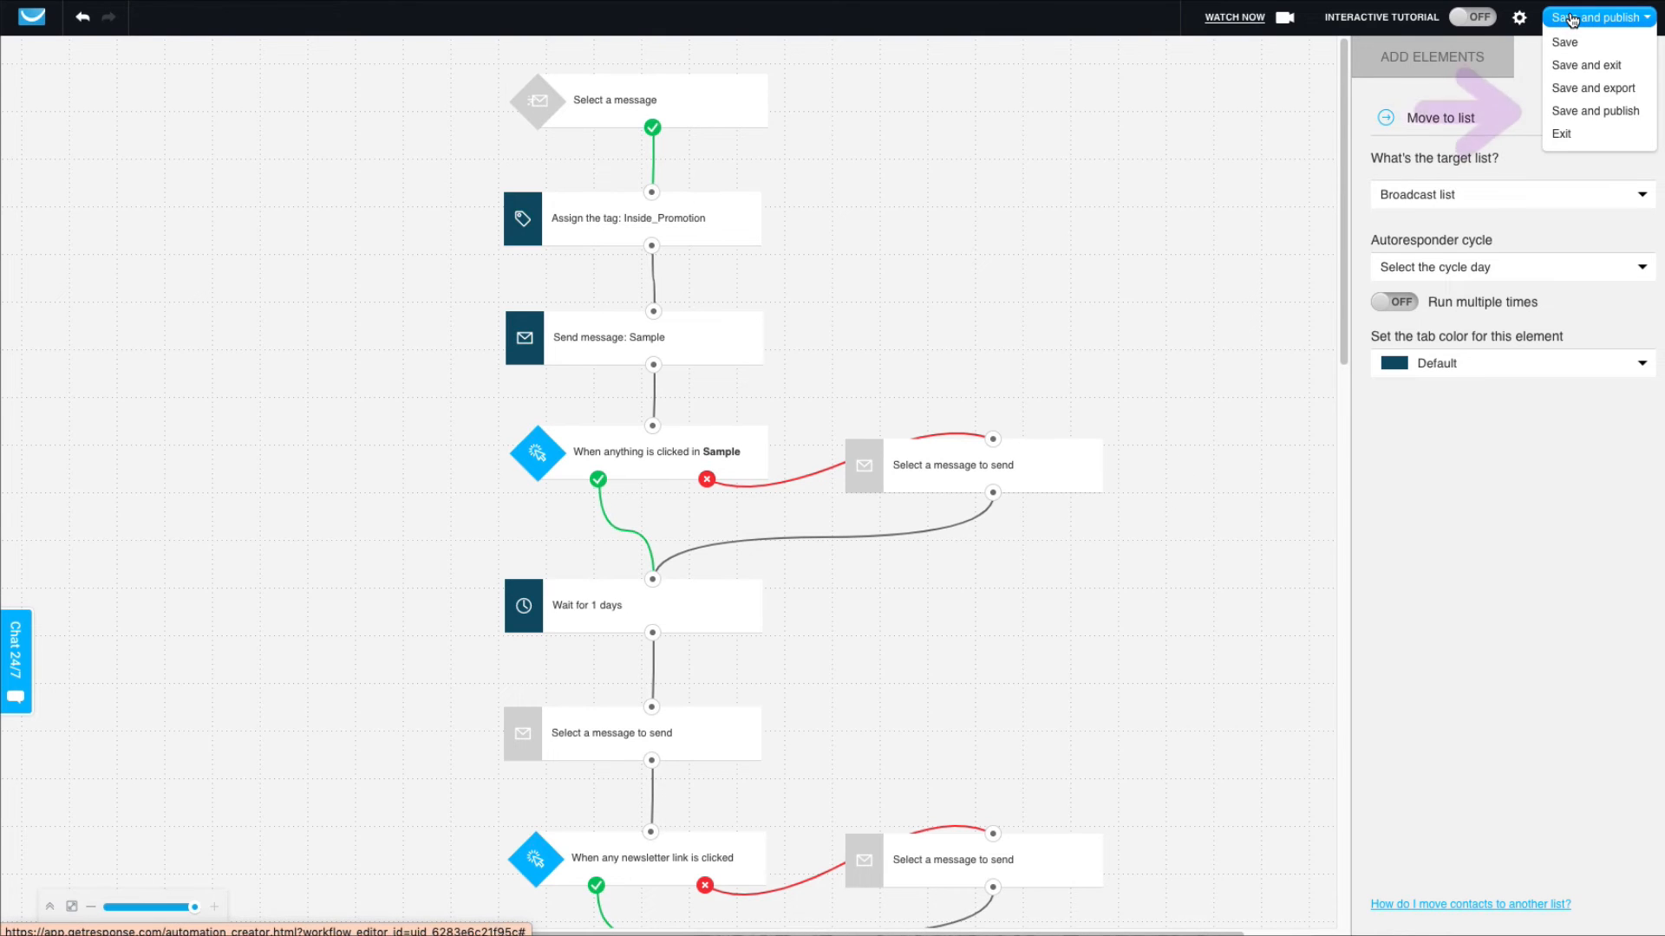
- Attempt to publish the workflow, dismiss the unconfigured-elements warning, and review the error-flagged blocks across the canvas
{"action": "left_click", "coordinate": [1567, 113]}
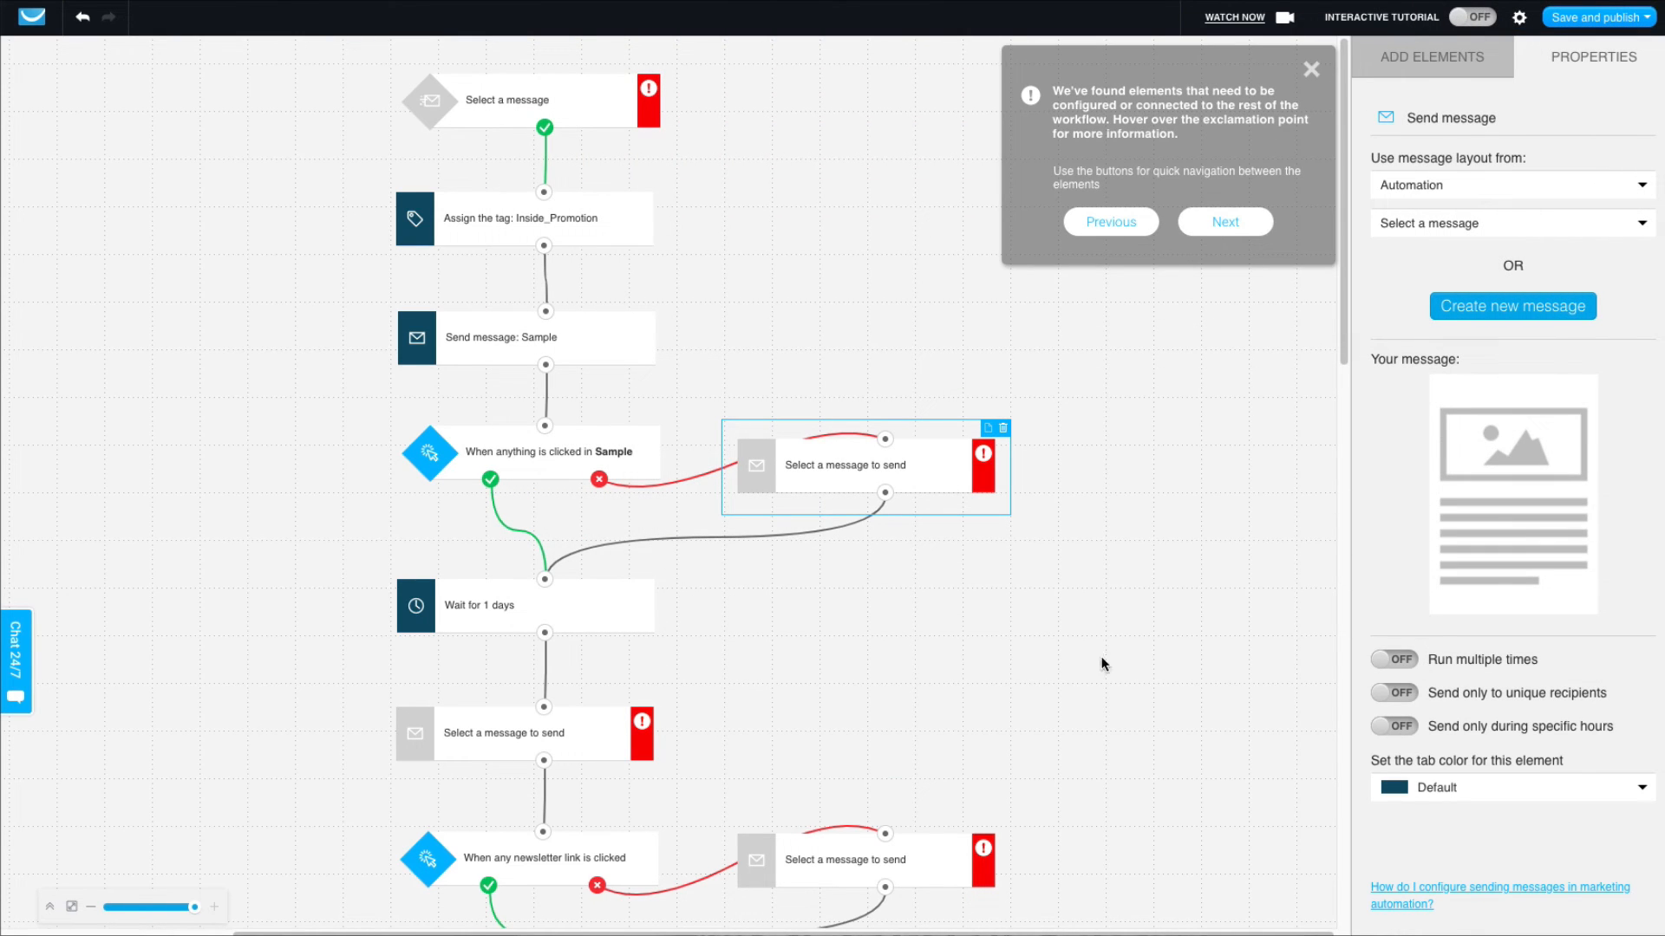
{"action": "left_click", "coordinate": [1308, 70]}
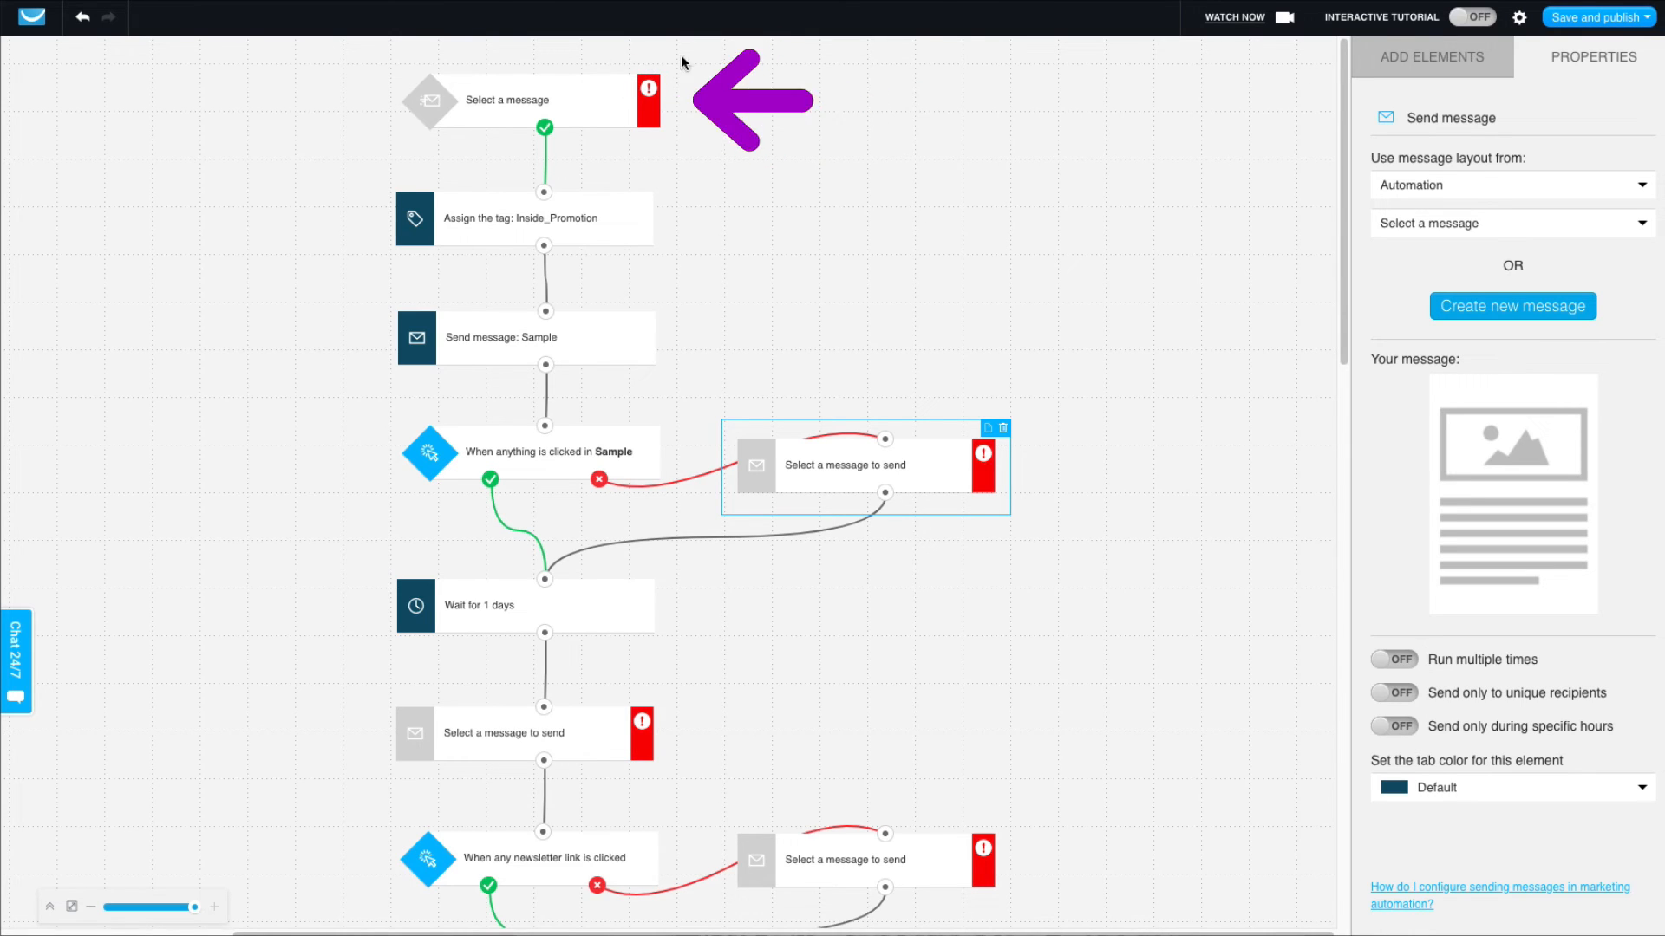
{"action": "mouse_move", "coordinate": [649, 87]}
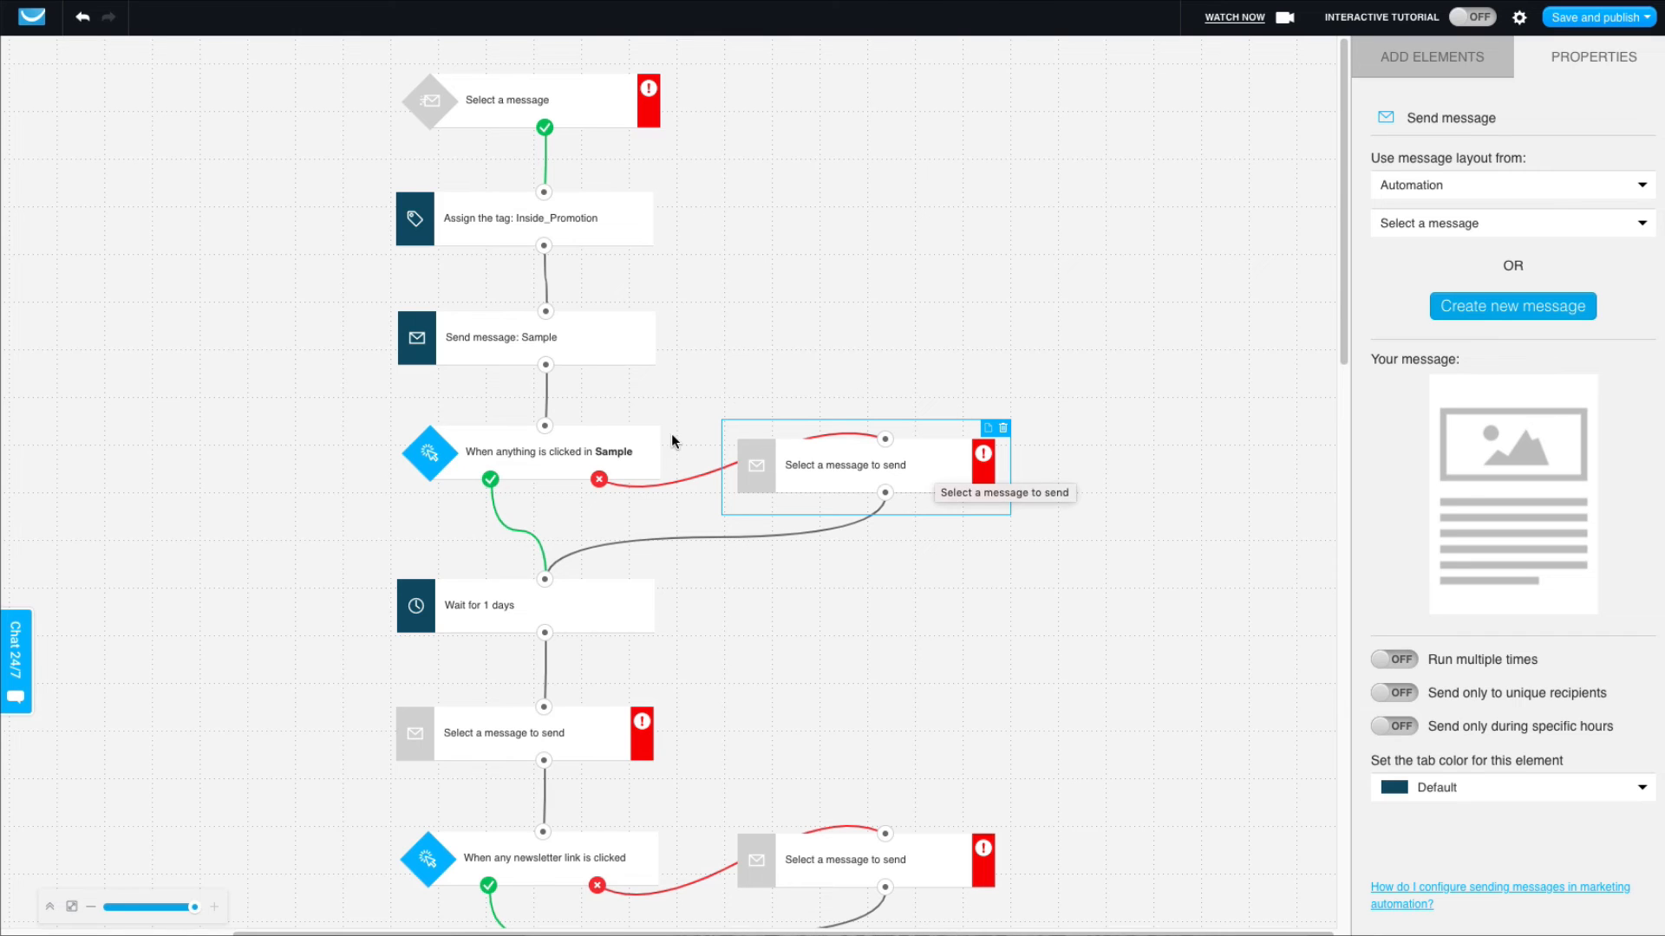
{"action": "scroll", "coordinate": [1110, 623], "scroll_direction": "down", "scroll_amount": 2}
{"action": "scroll", "coordinate": [1110, 623], "scroll_direction": "down", "scroll_amount": 5}
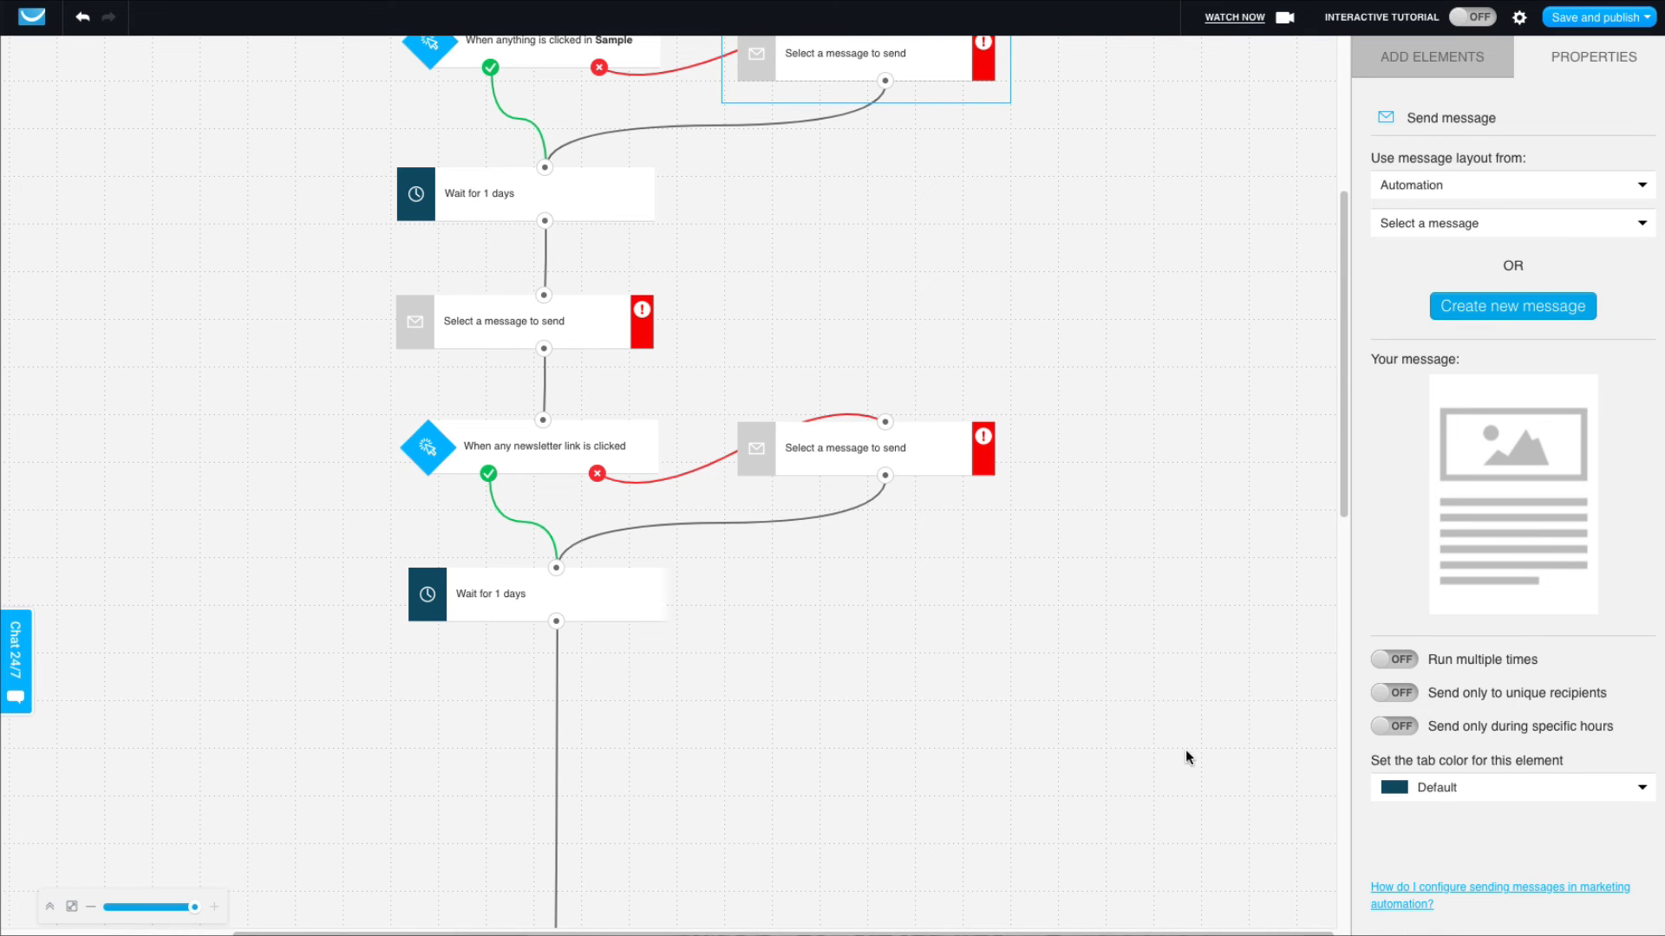
{"action": "scroll", "coordinate": [916, 613], "scroll_direction": "down", "scroll_amount": 12}
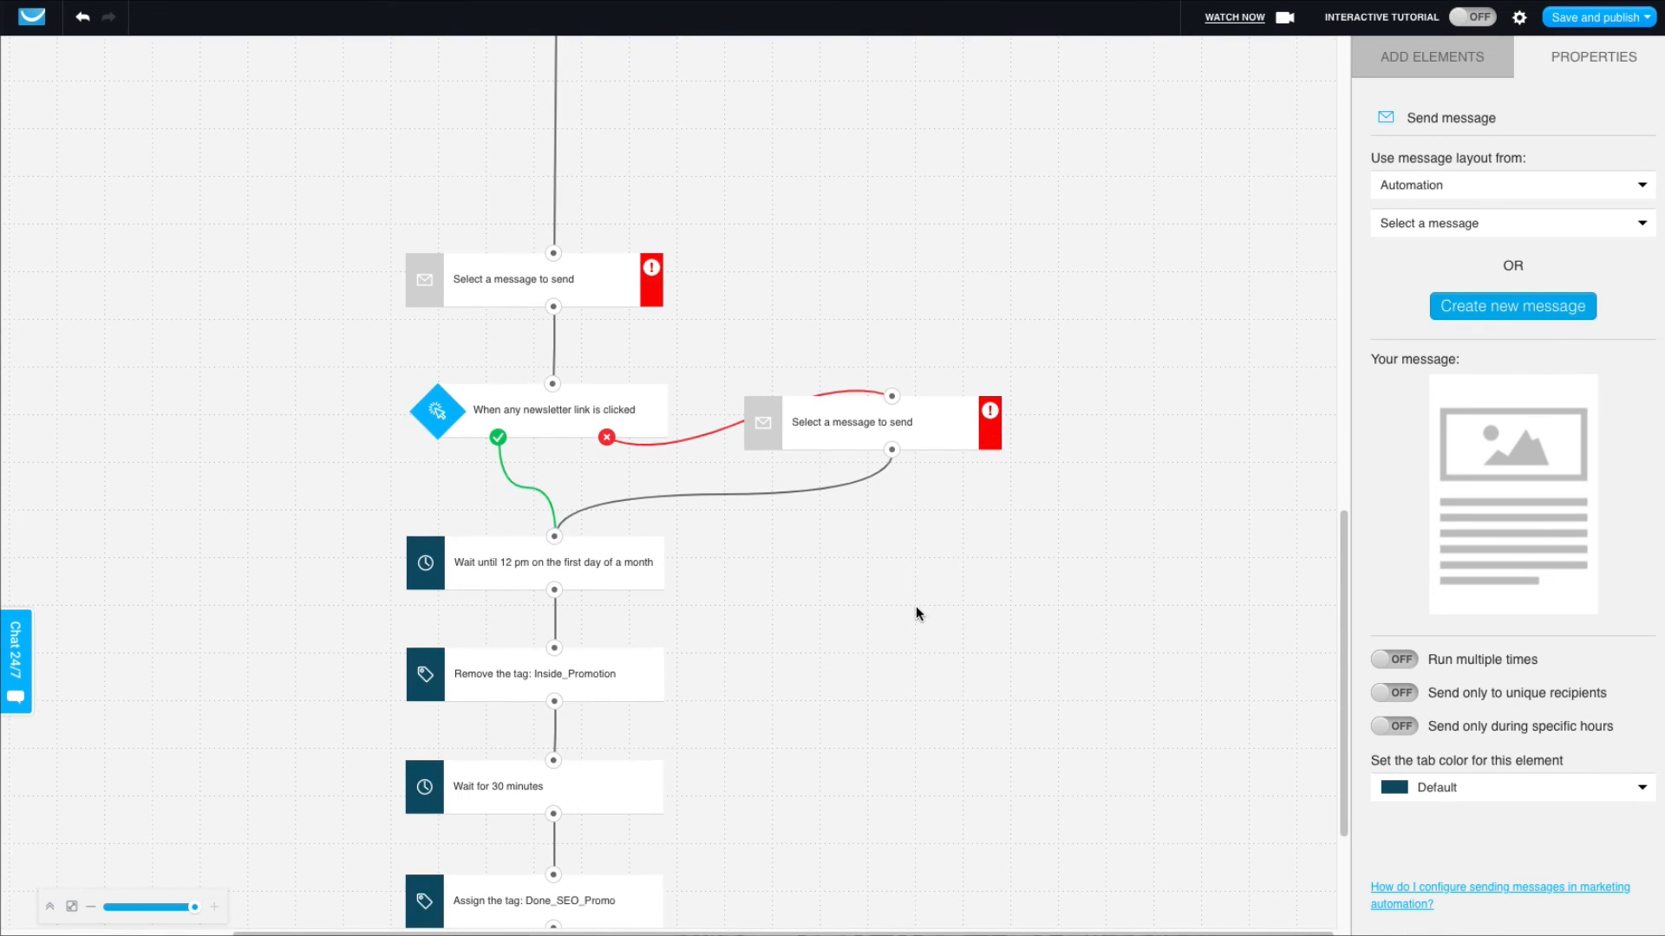
{"action": "scroll", "coordinate": [898, 684], "scroll_direction": "down", "scroll_amount": 3}
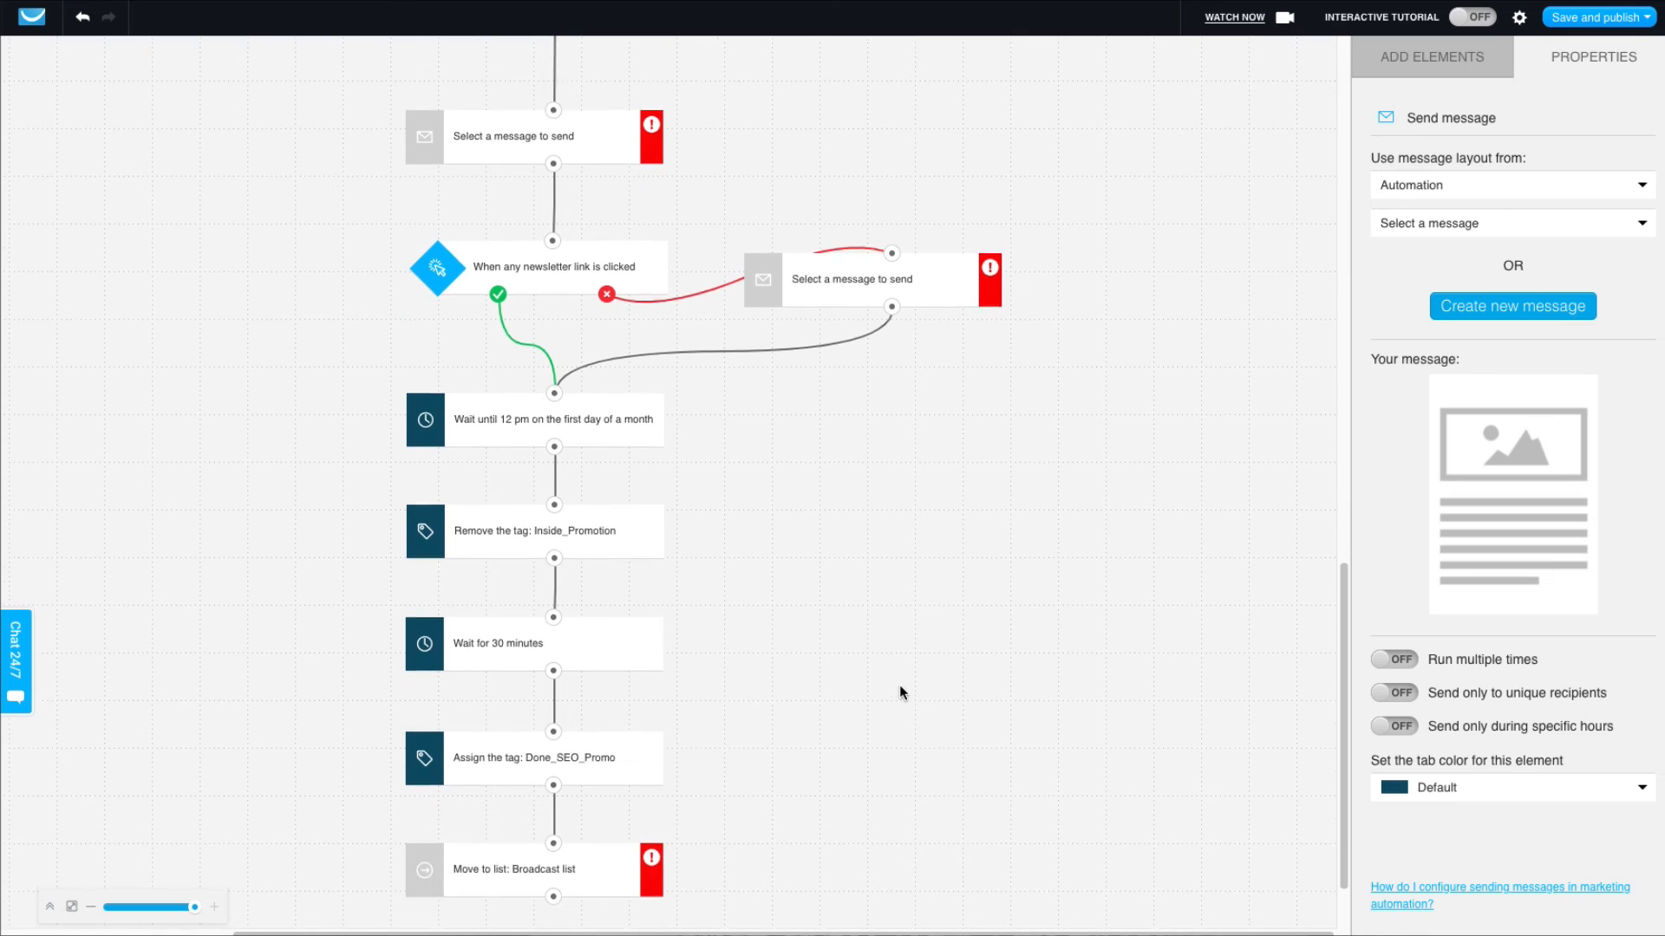
{"action": "scroll", "coordinate": [898, 684], "scroll_direction": "down", "scroll_amount": 1}
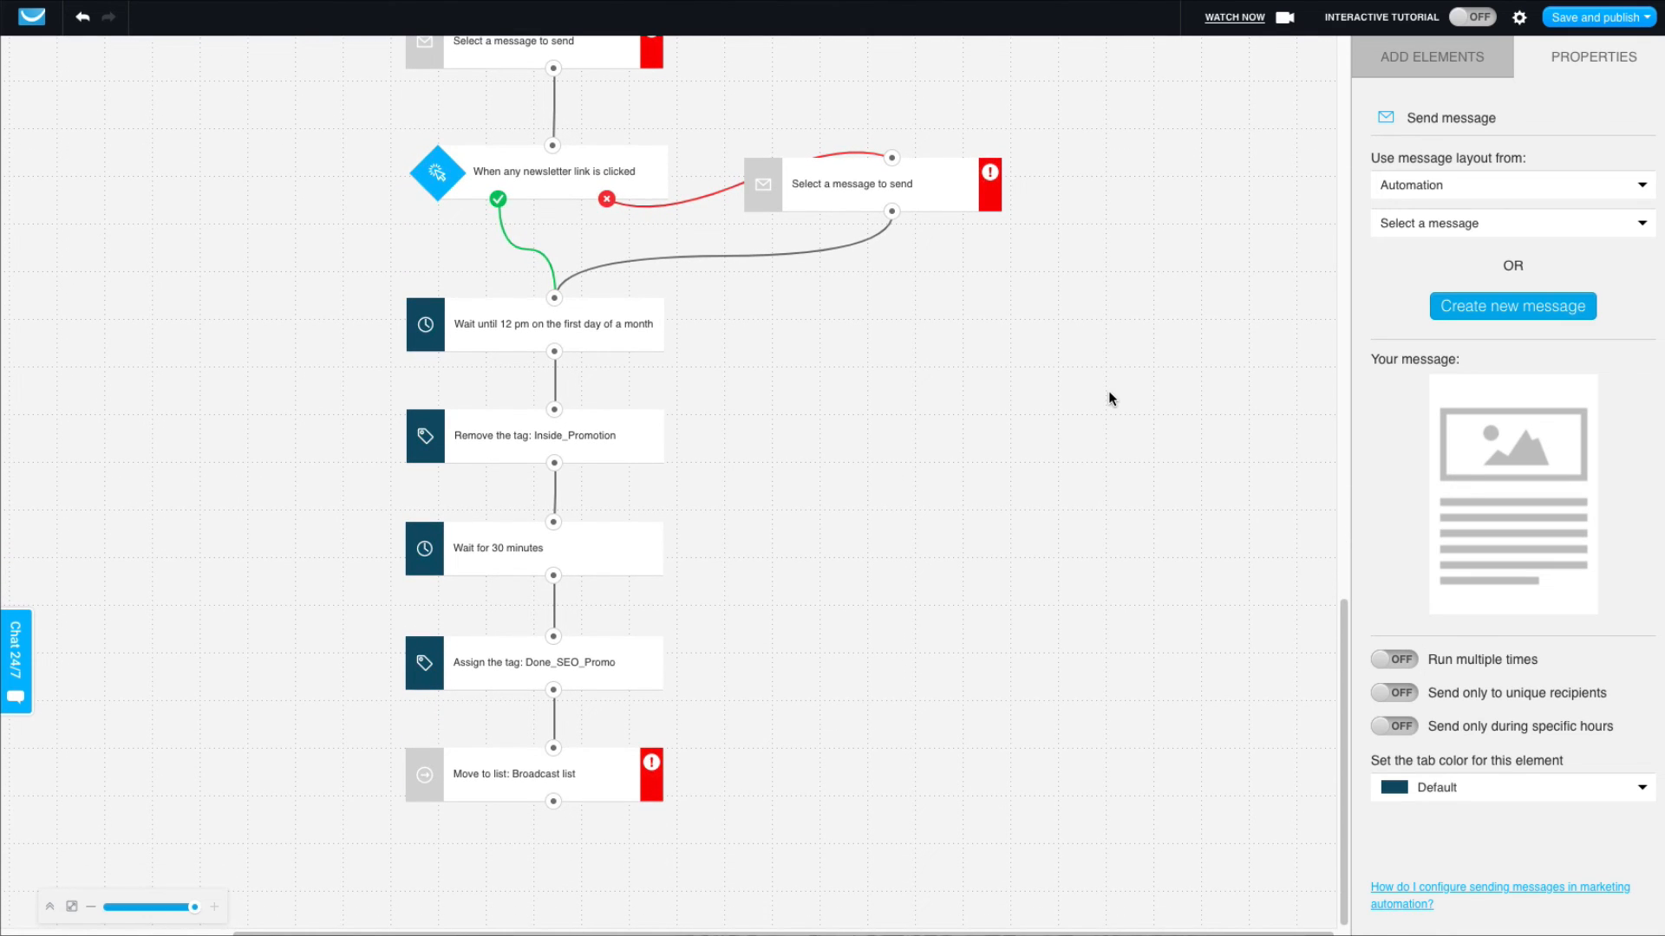
{"action": "scroll", "coordinate": [1109, 393], "scroll_direction": "up", "scroll_amount": 15}
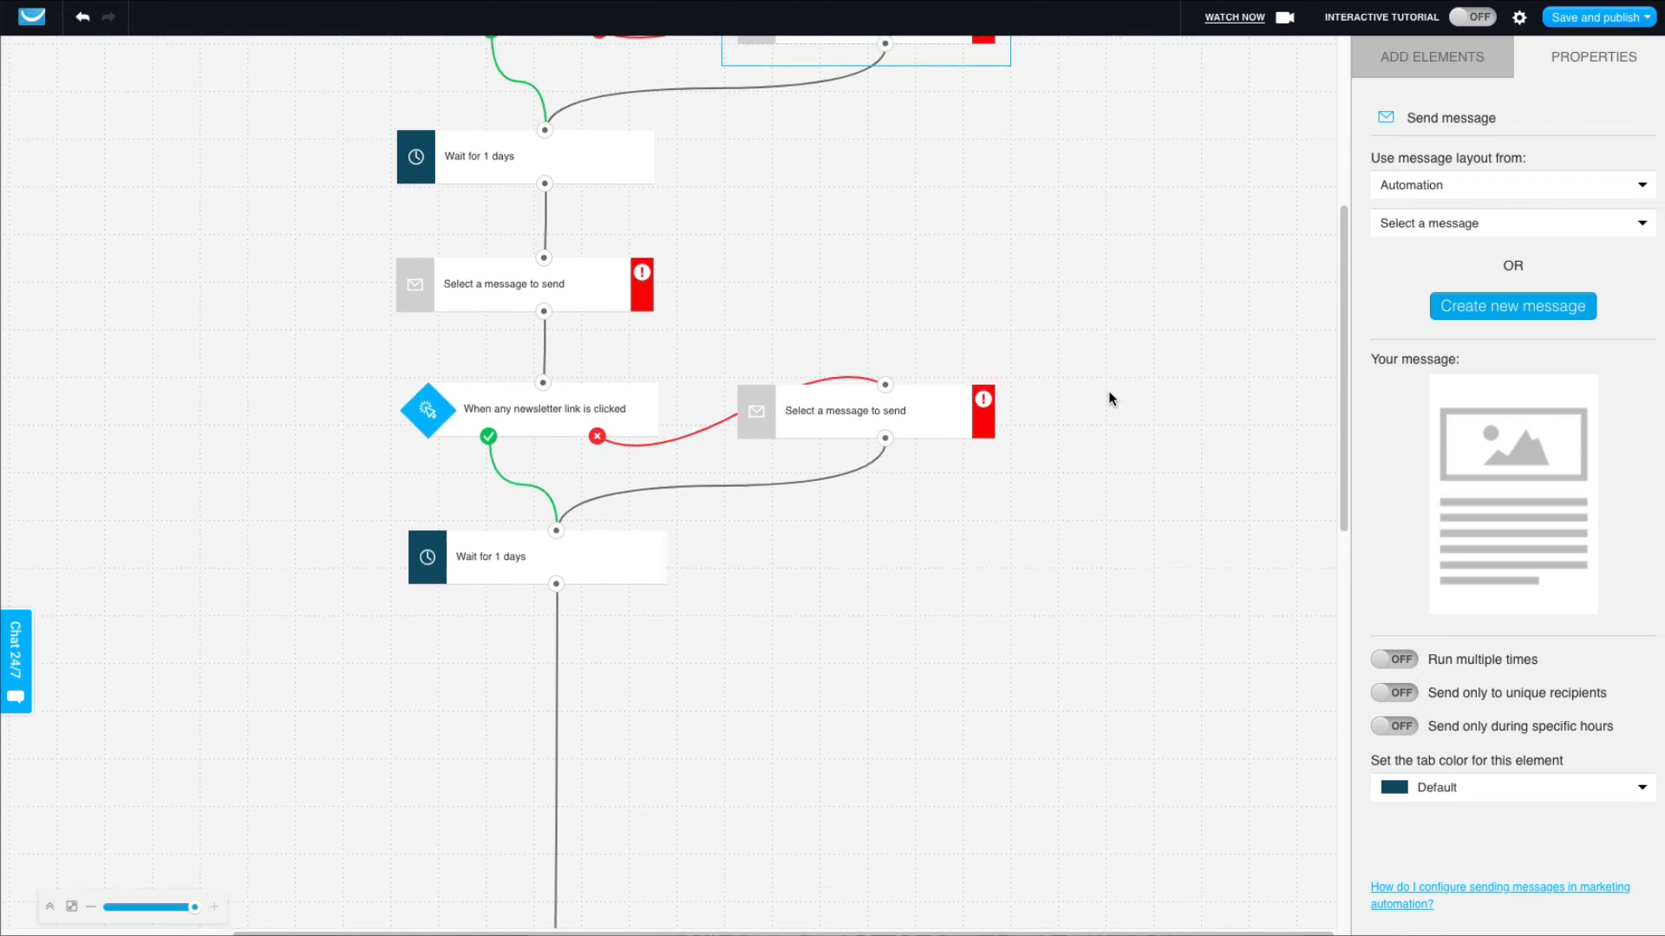
{"action": "scroll", "coordinate": [1108, 399], "scroll_direction": "up", "scroll_amount": 7}
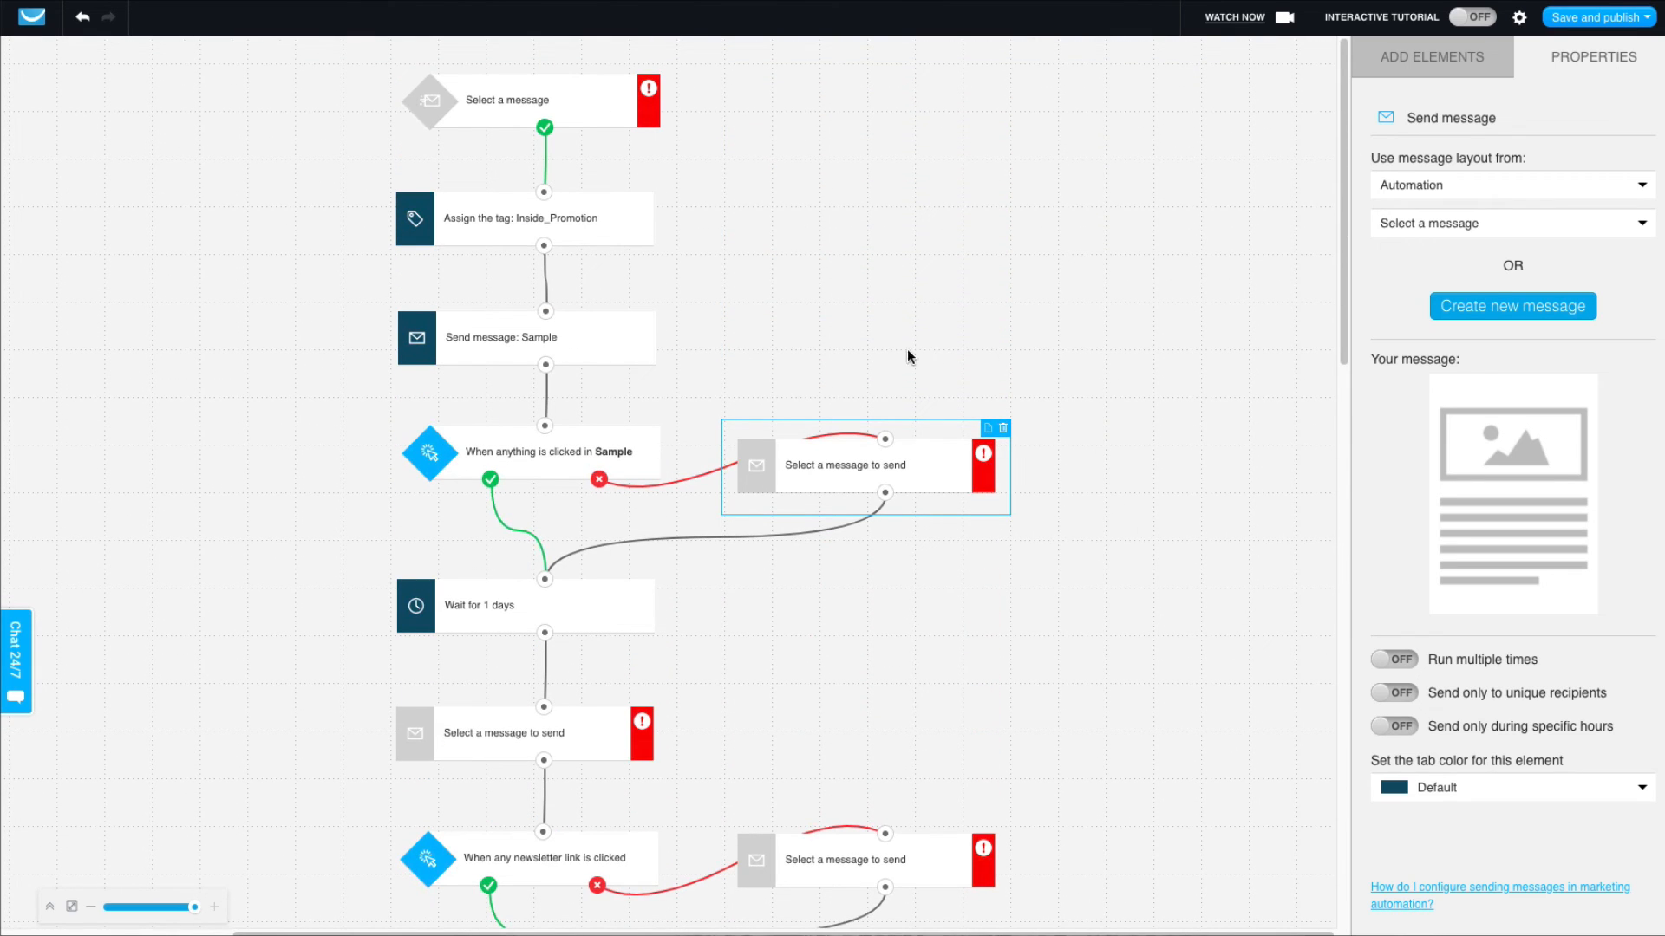
- Open and minimize the Chat 24/7 panel, then use Save and exit to leave the GR Tutorial workflow as a Draft
{"action": "left_click", "coordinate": [13, 659]}
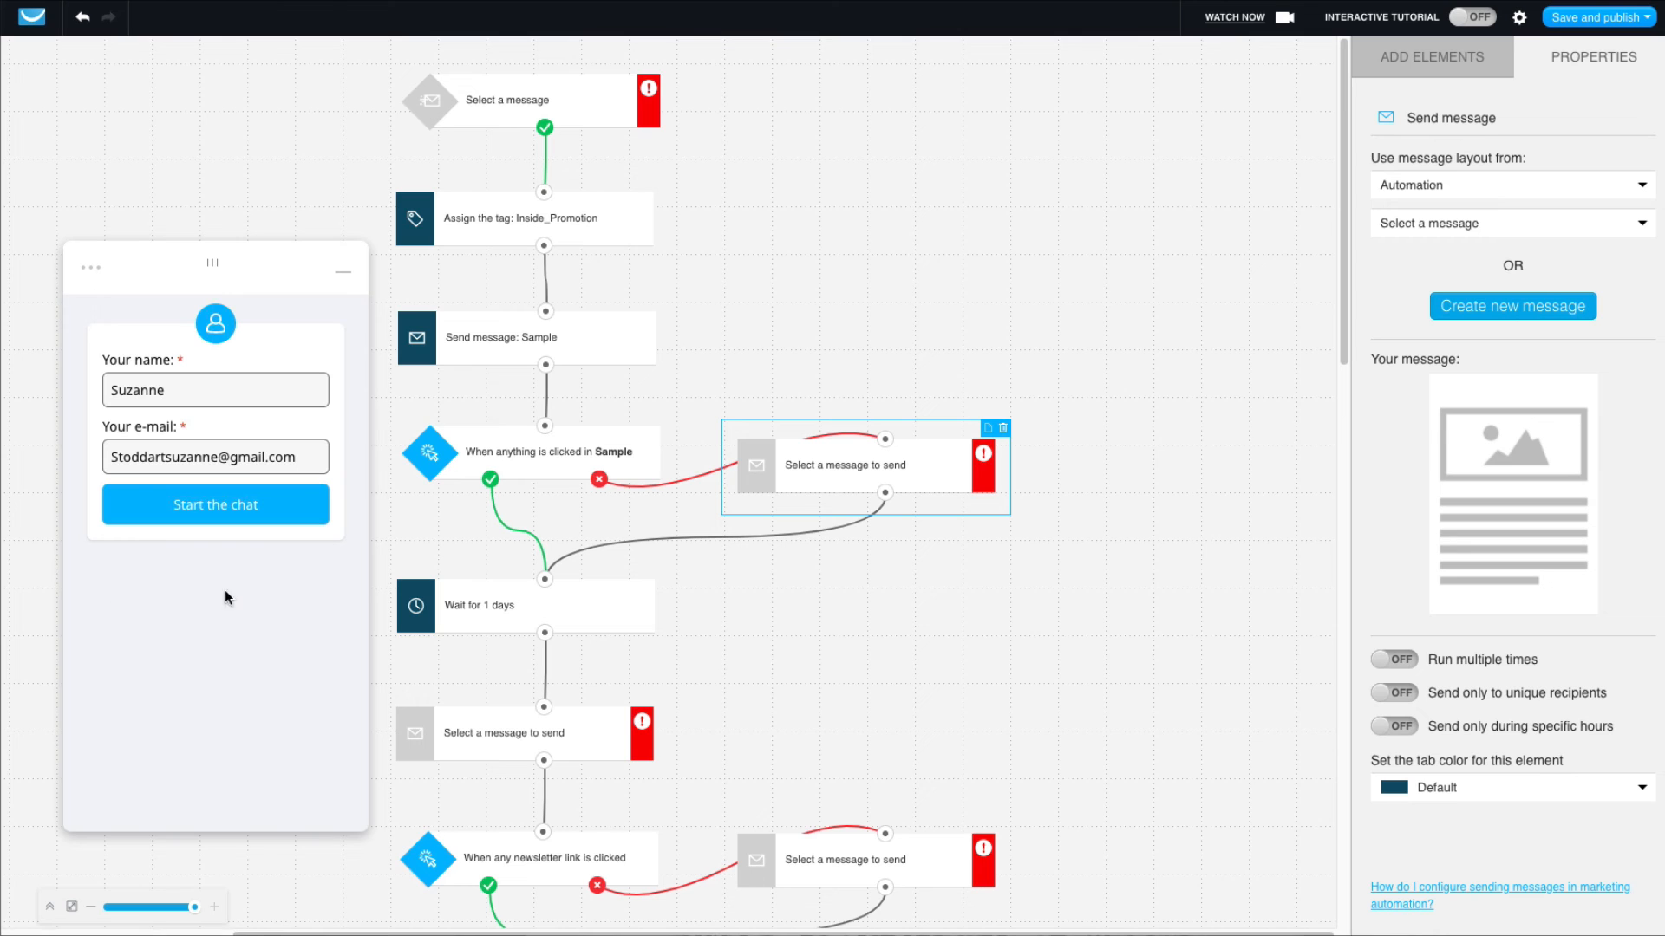
{"action": "left_click", "coordinate": [344, 273]}
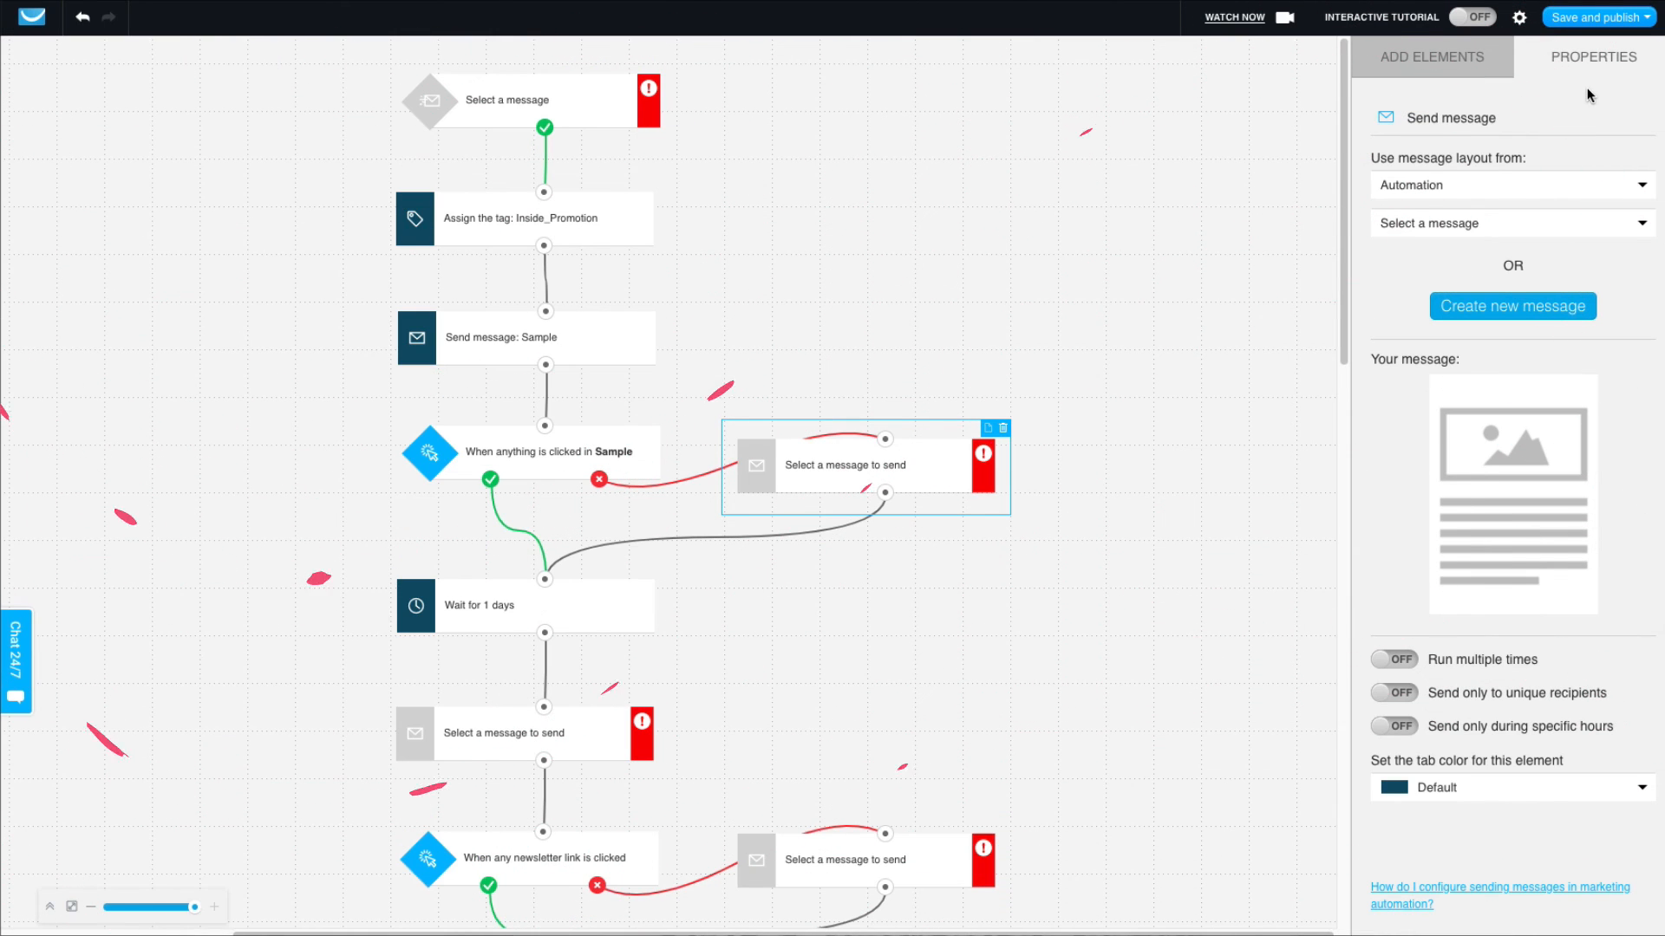
{"action": "left_click", "coordinate": [1575, 19]}
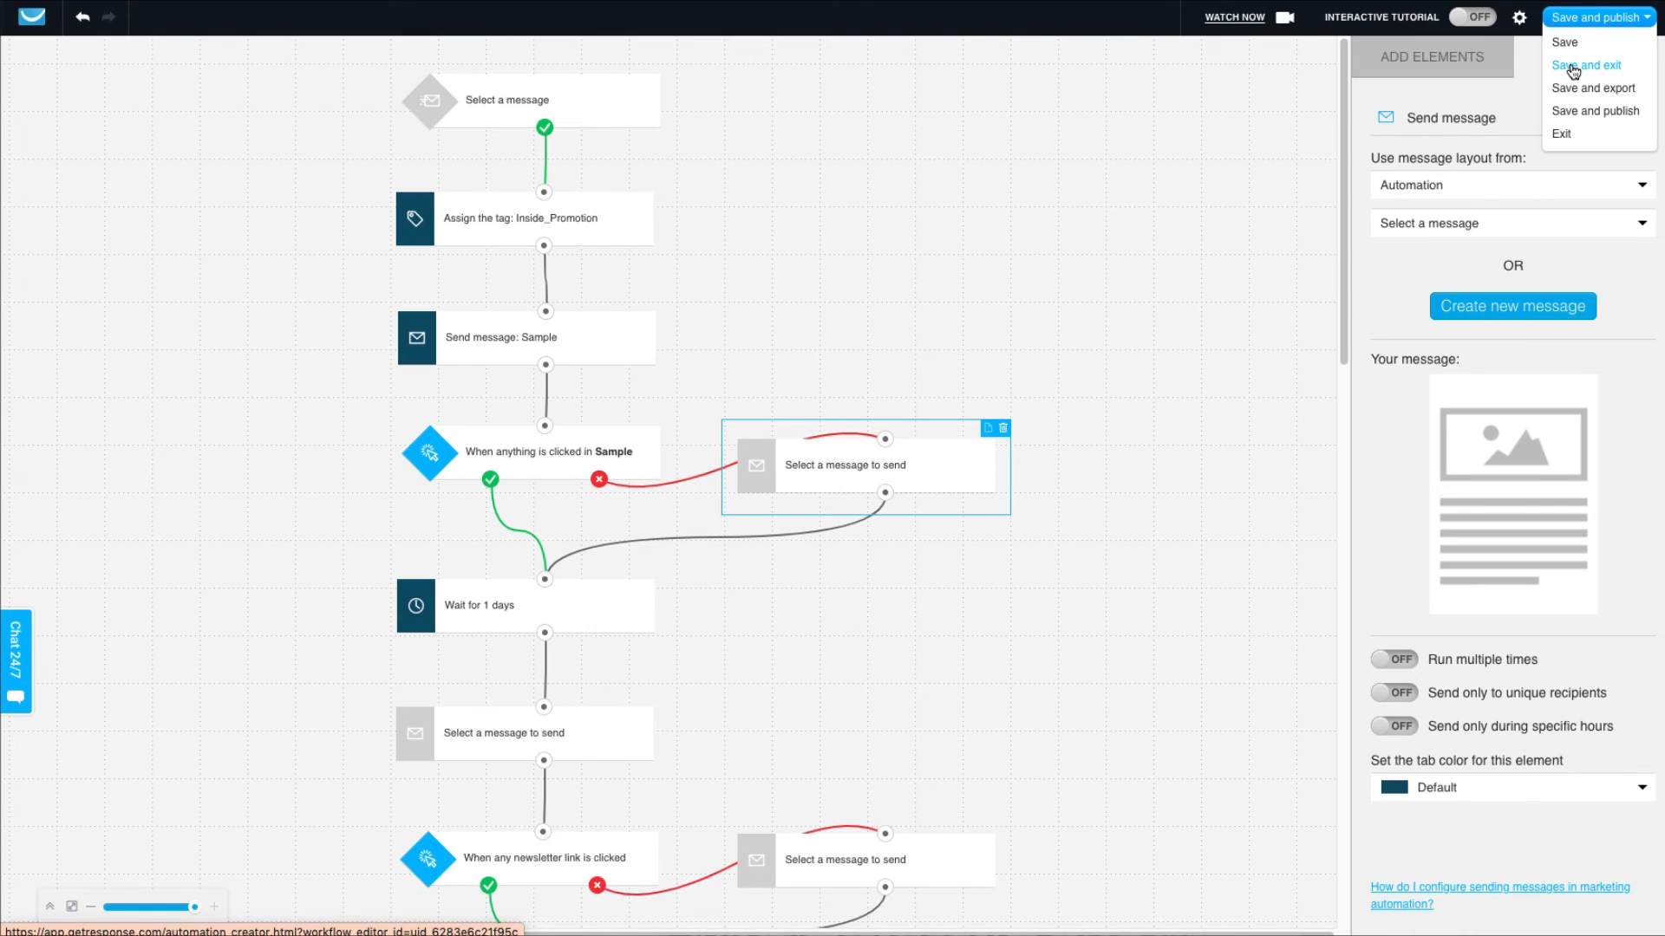
{"action": "left_click", "coordinate": [1574, 66]}
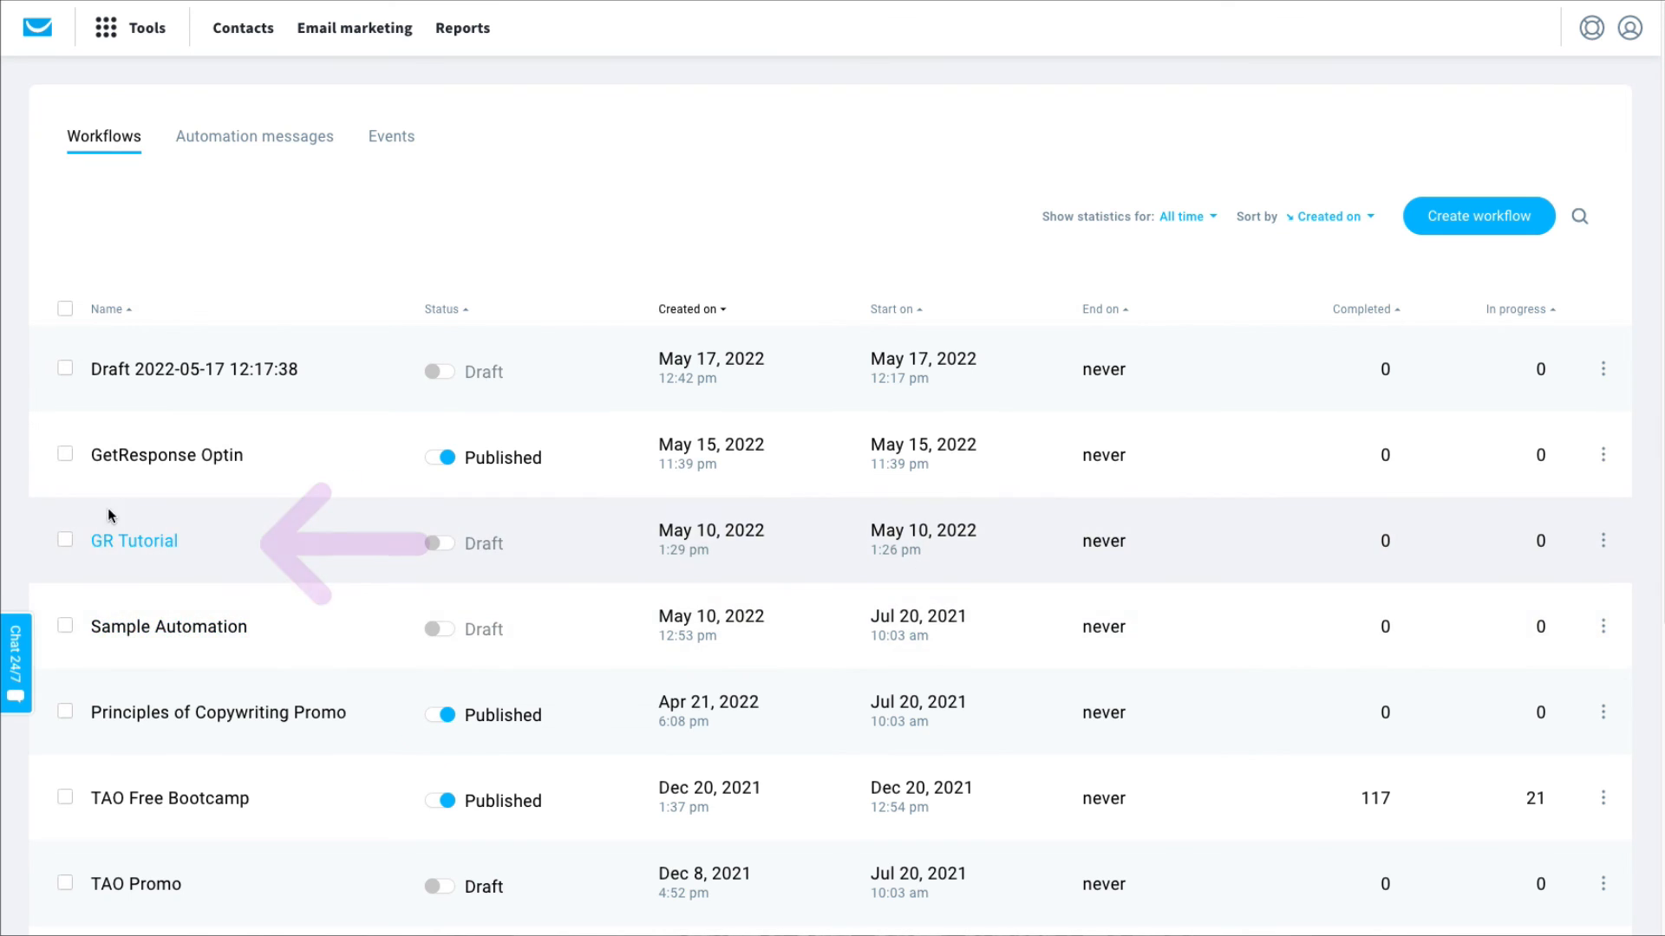